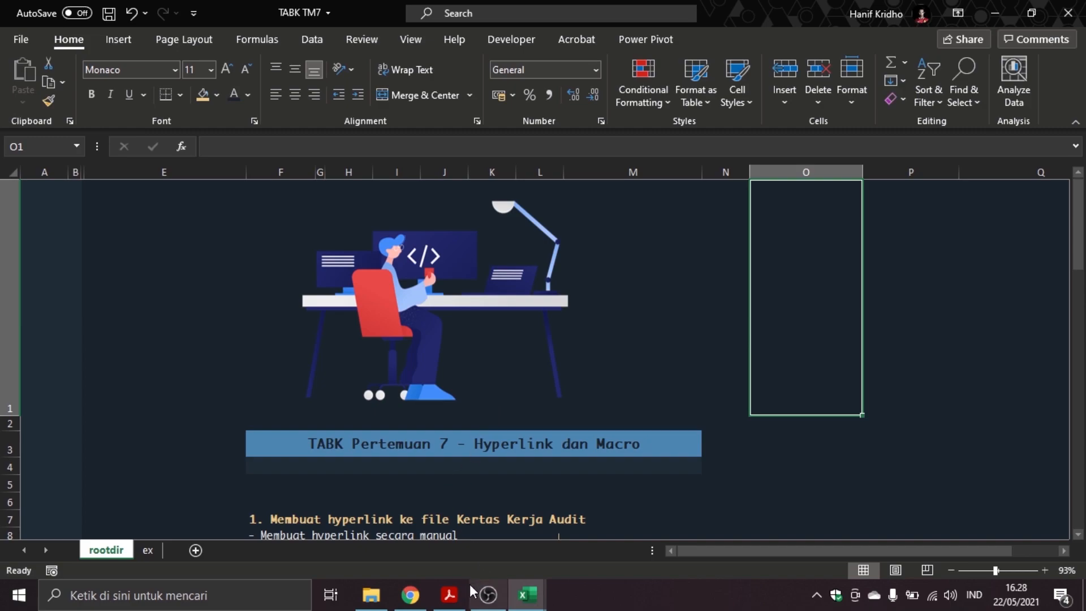
Step: Review the meeting 7 syllabus in Adobe Acrobat and locate Aplikasi Atlas.rar under Pekan 7 - Kertas Kerja in Chrome
click(452, 594)
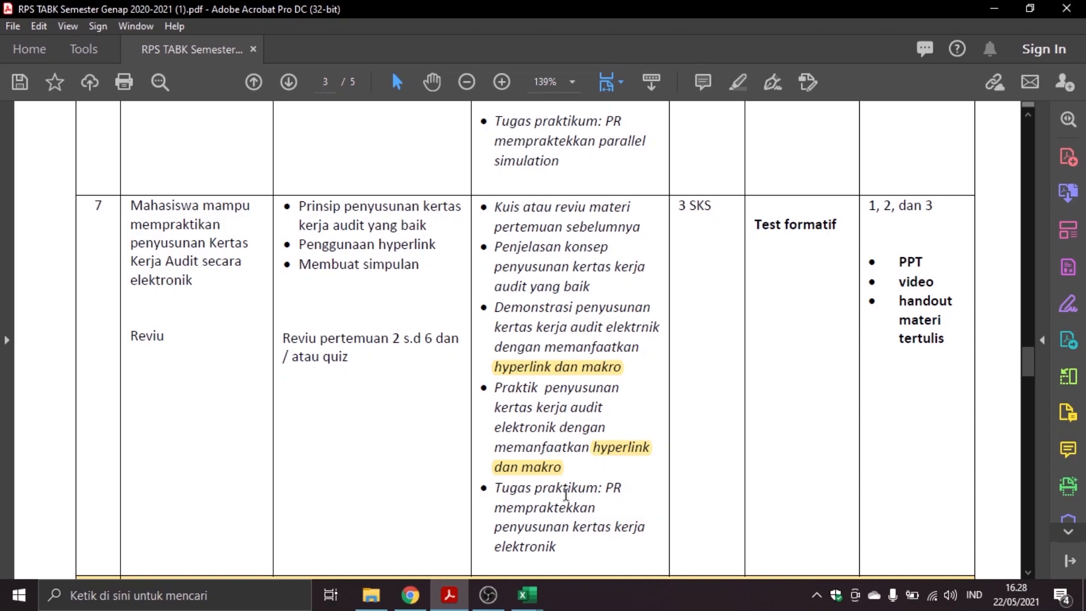
click(422, 605)
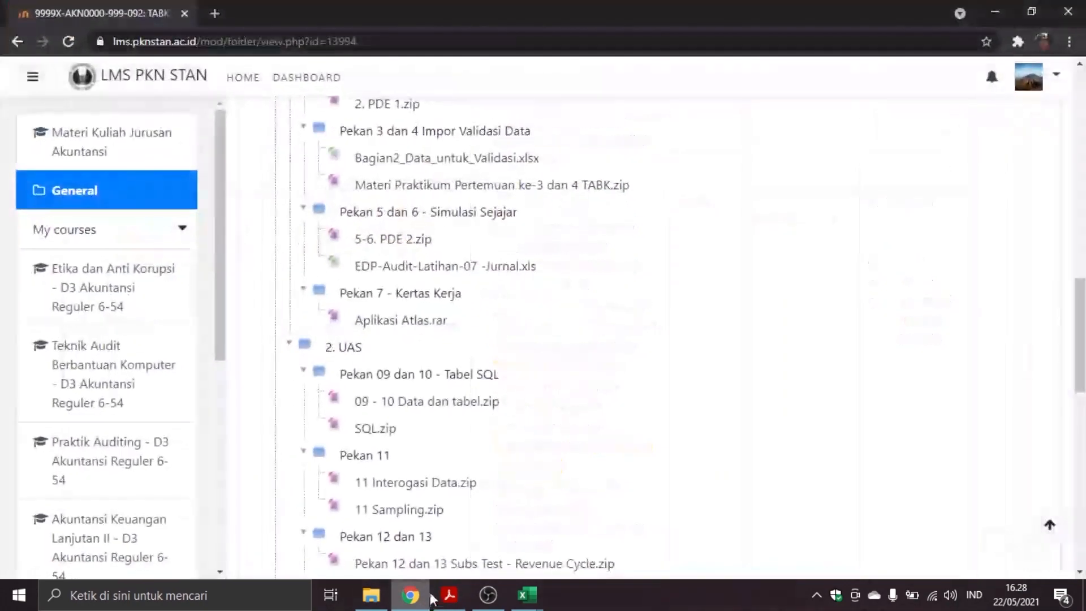
drag(494, 330, 360, 320)
click(607, 325)
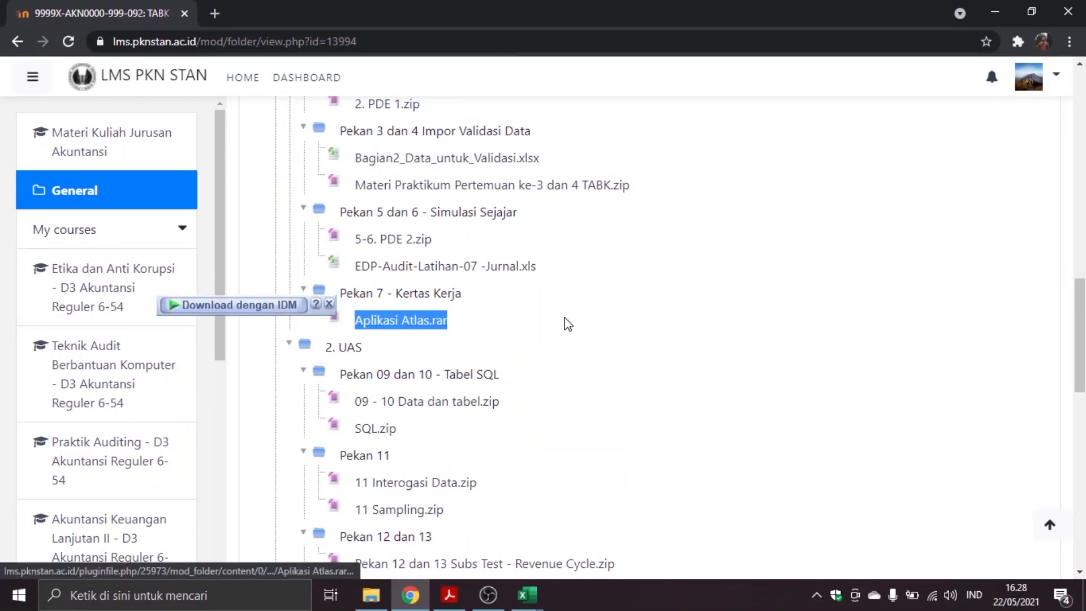
click(573, 325)
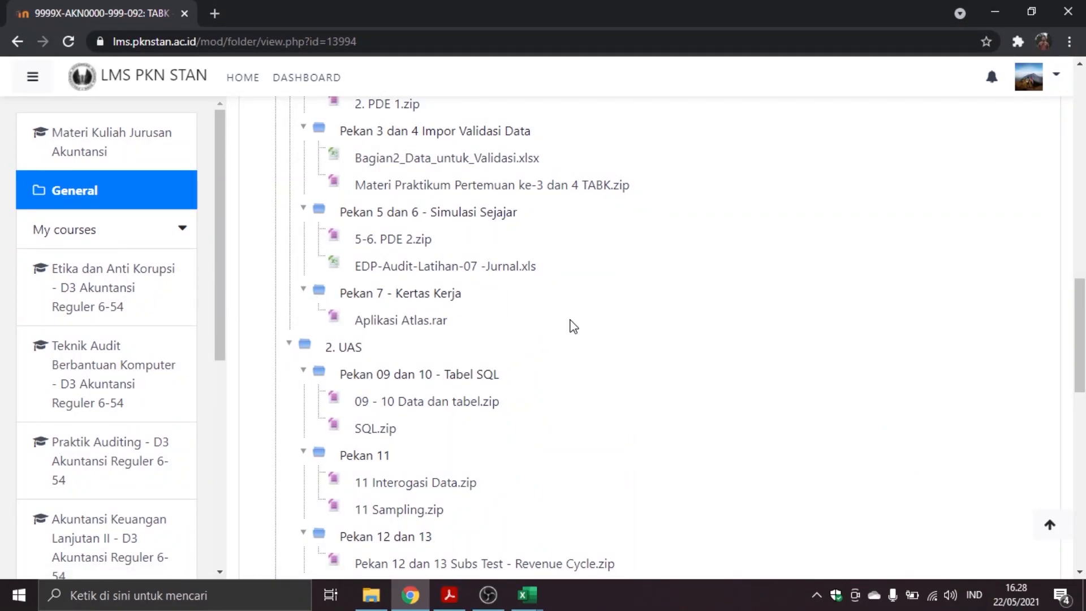
Step: Switch to the ATLAS workbook in Excel and follow its Audit Cycle, Content and home links to examine the hyperlink navigation
click(528, 596)
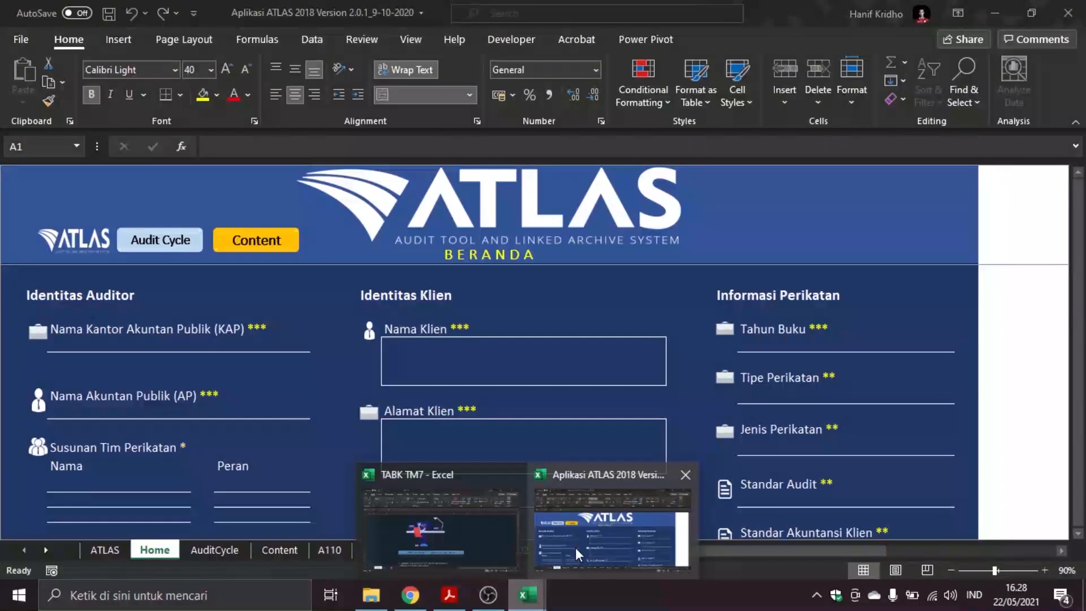
click(576, 548)
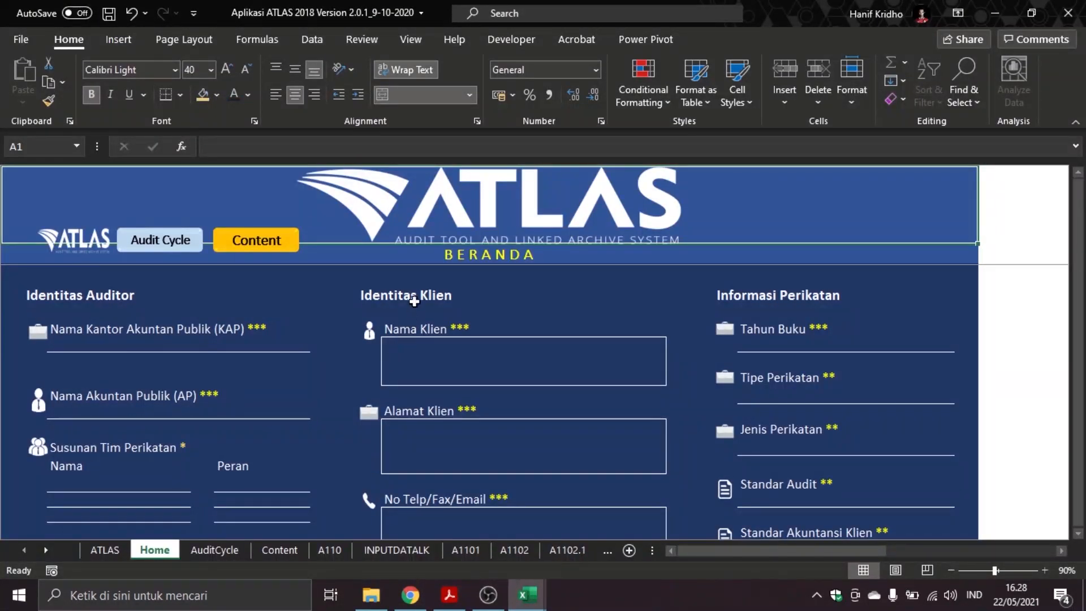
click(505, 311)
click(498, 270)
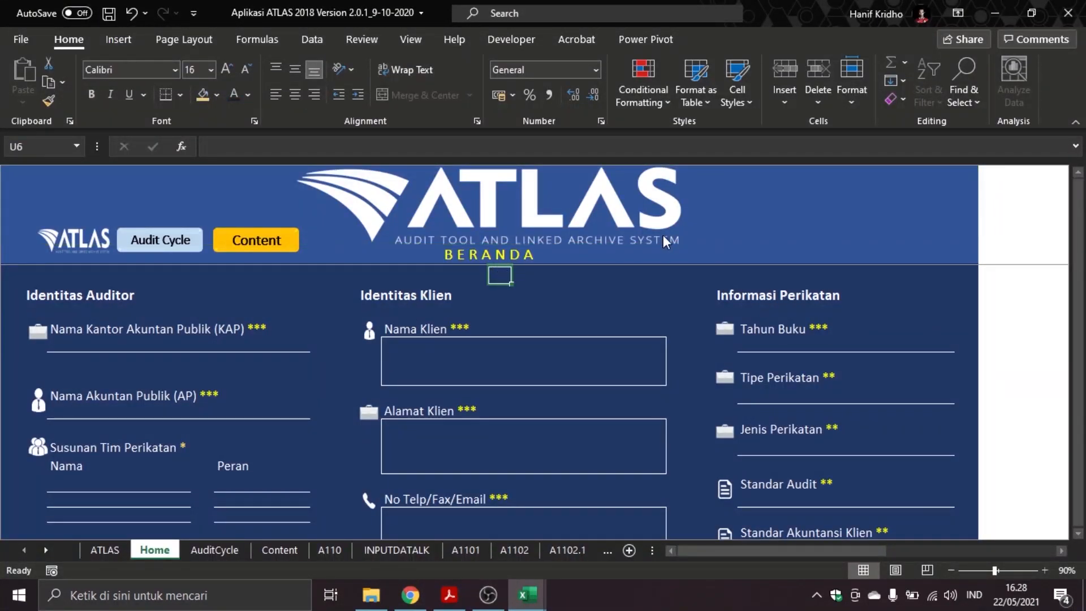
click(735, 235)
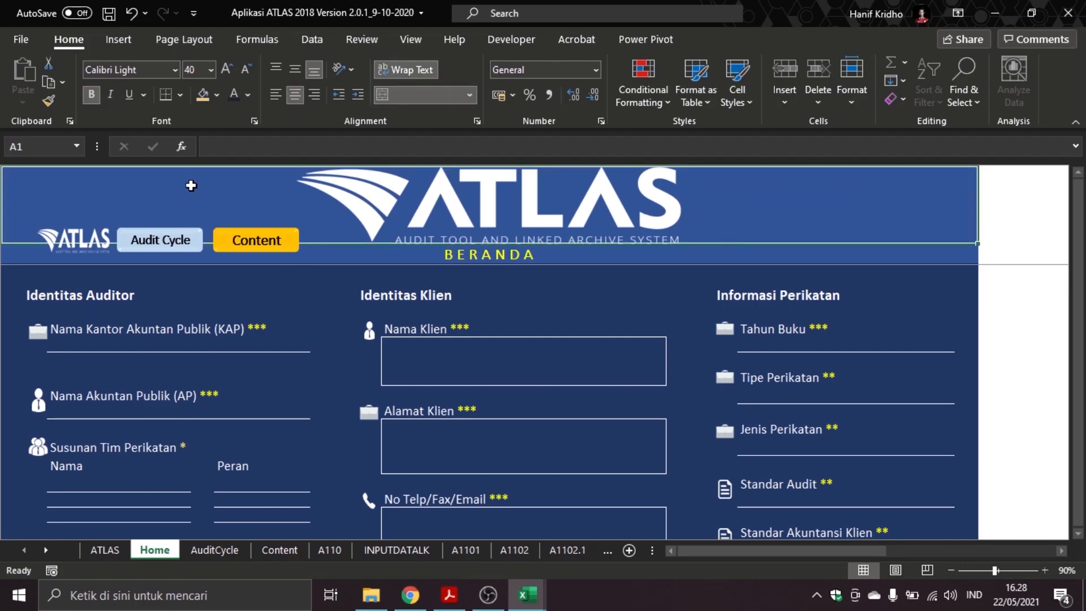
click(184, 244)
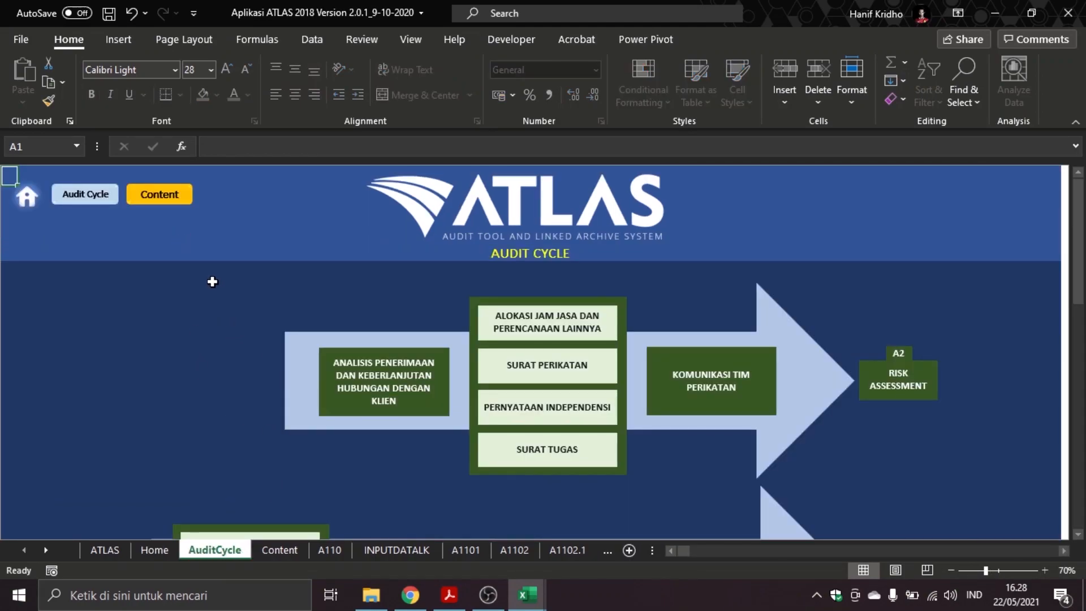
click(176, 209)
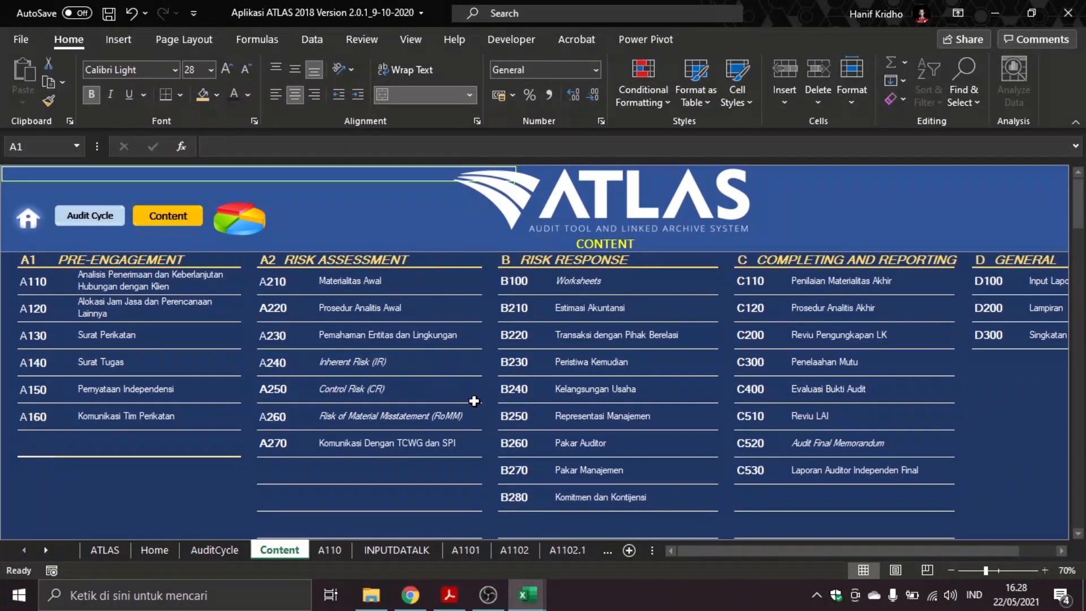
click(26, 220)
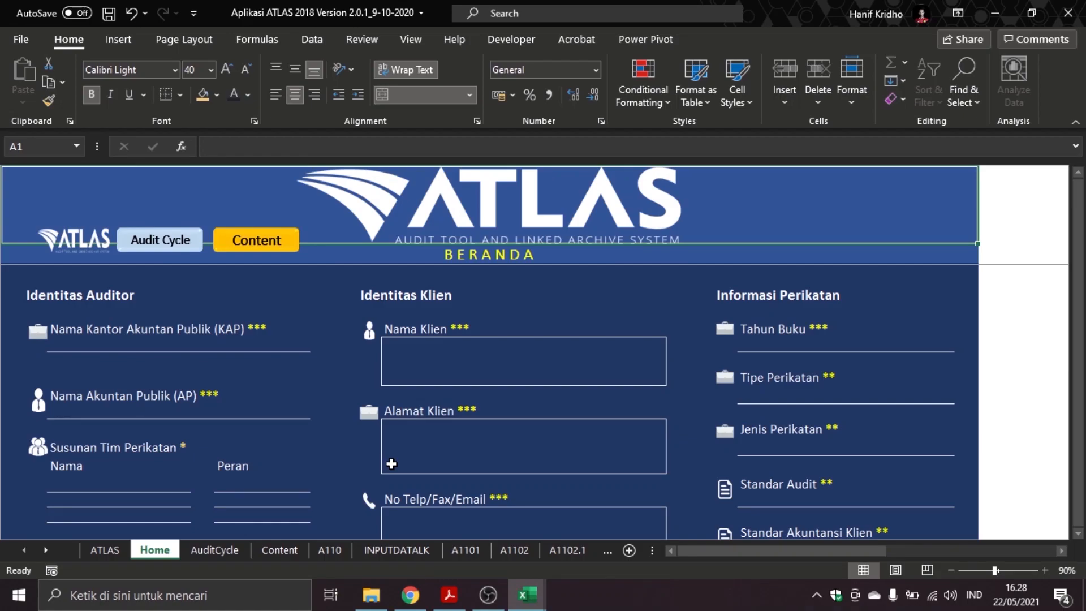
Step: Return to the TABK TM7 workbook and review the listed methods for hyperlinking audit working paper files on the rootdir sheet
mouse_move(527, 594)
click(467, 532)
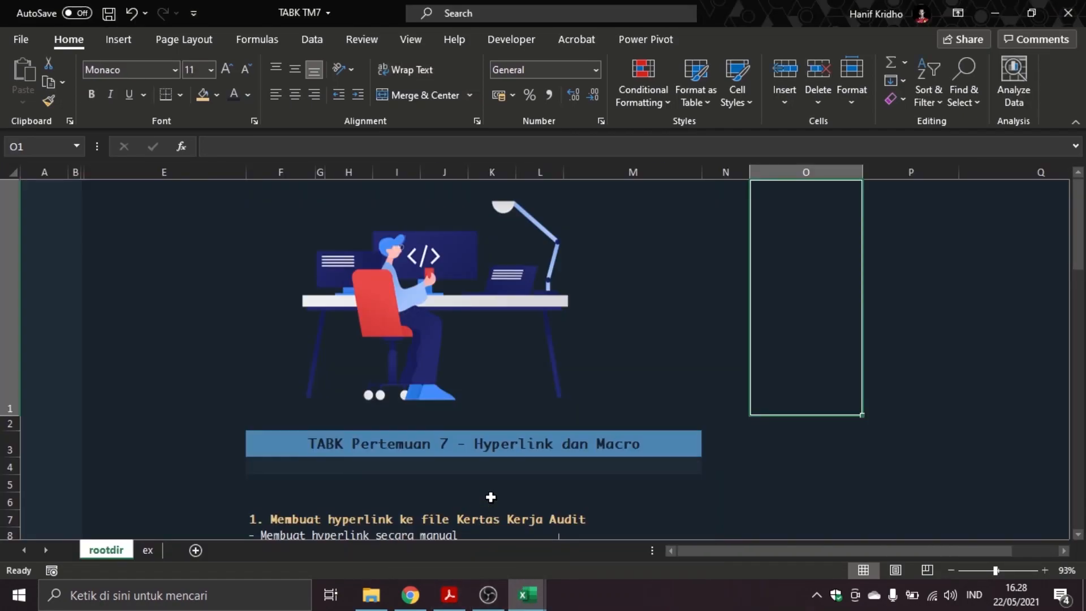
scroll(535, 446, down, 1)
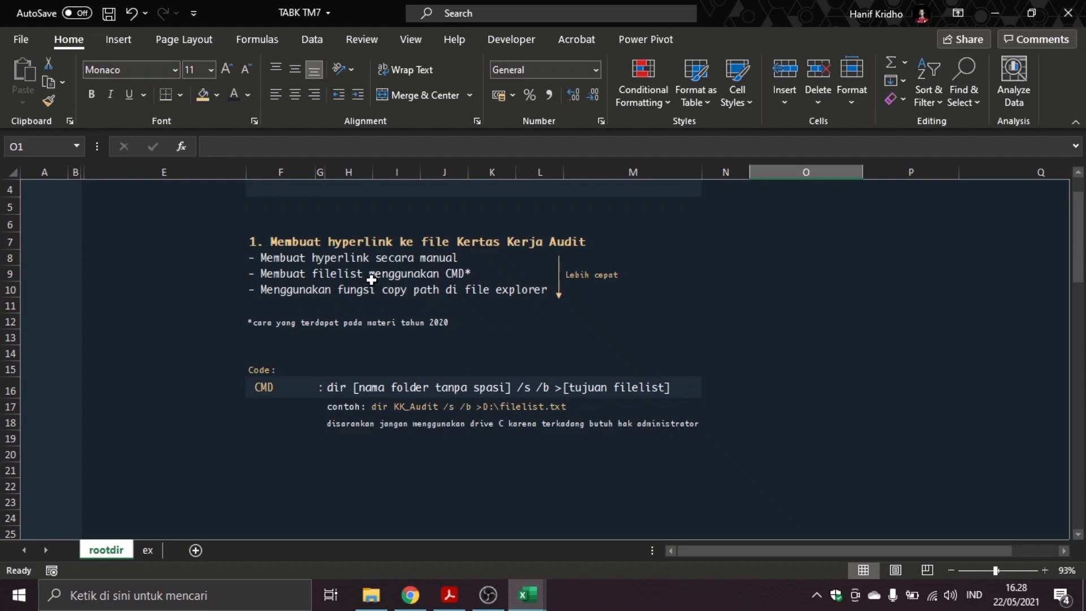
click(315, 263)
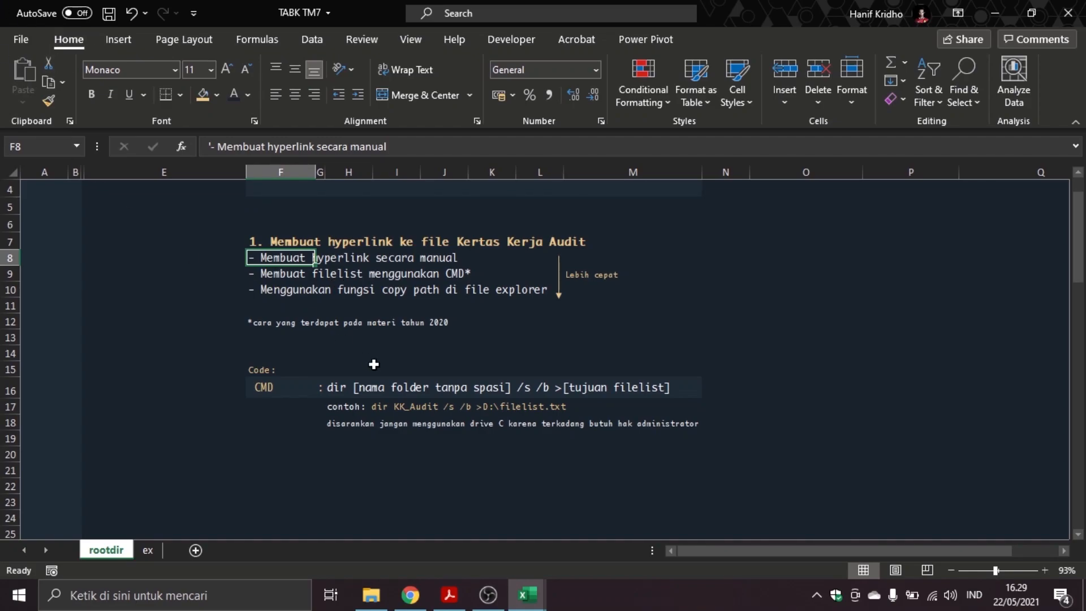
click(290, 289)
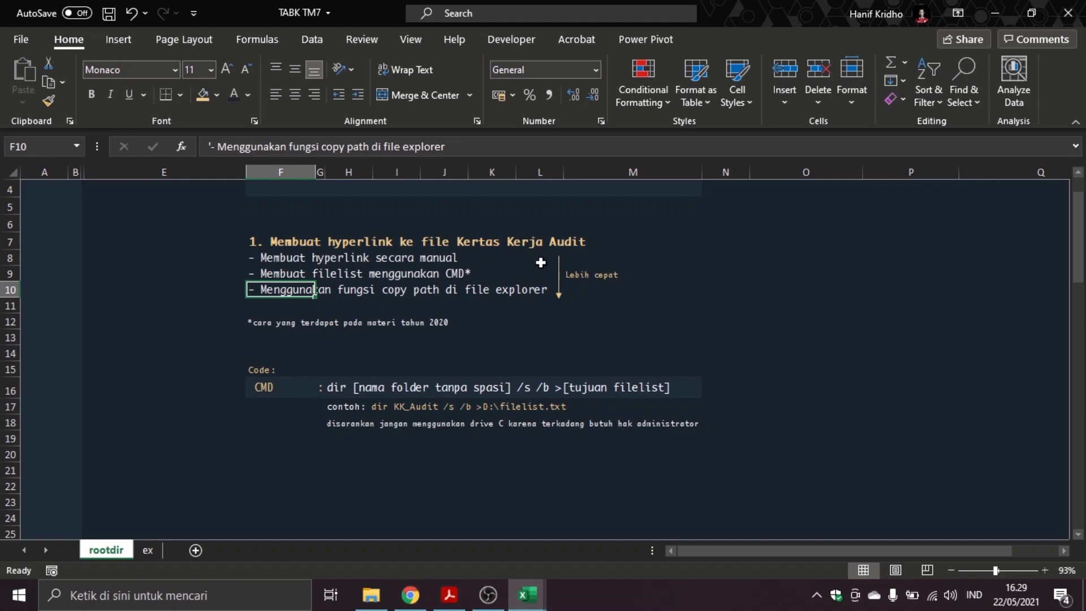
click(568, 277)
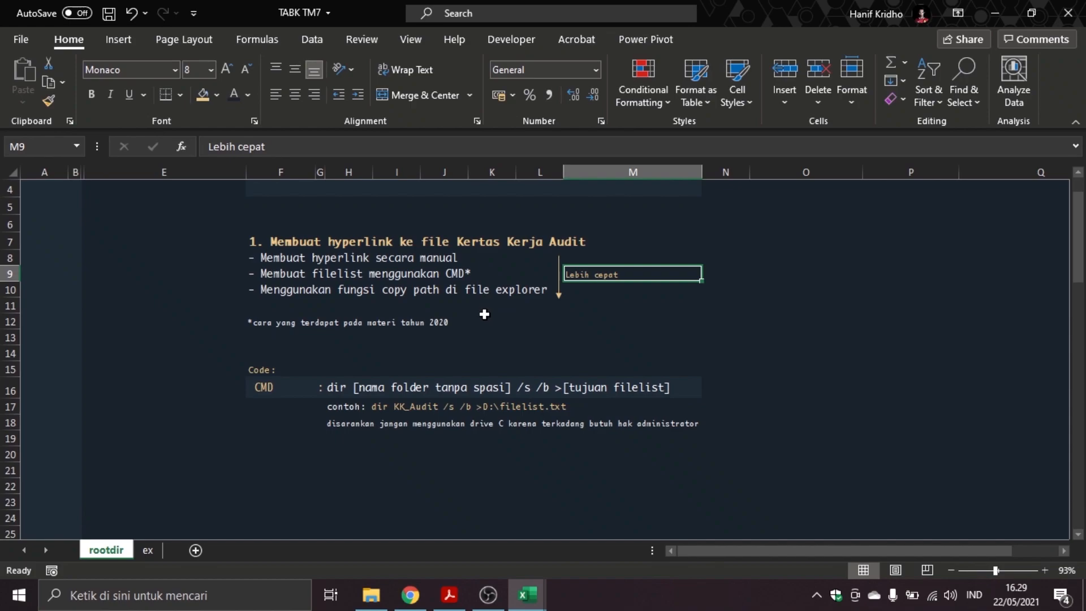
scroll(483, 318, down, 3)
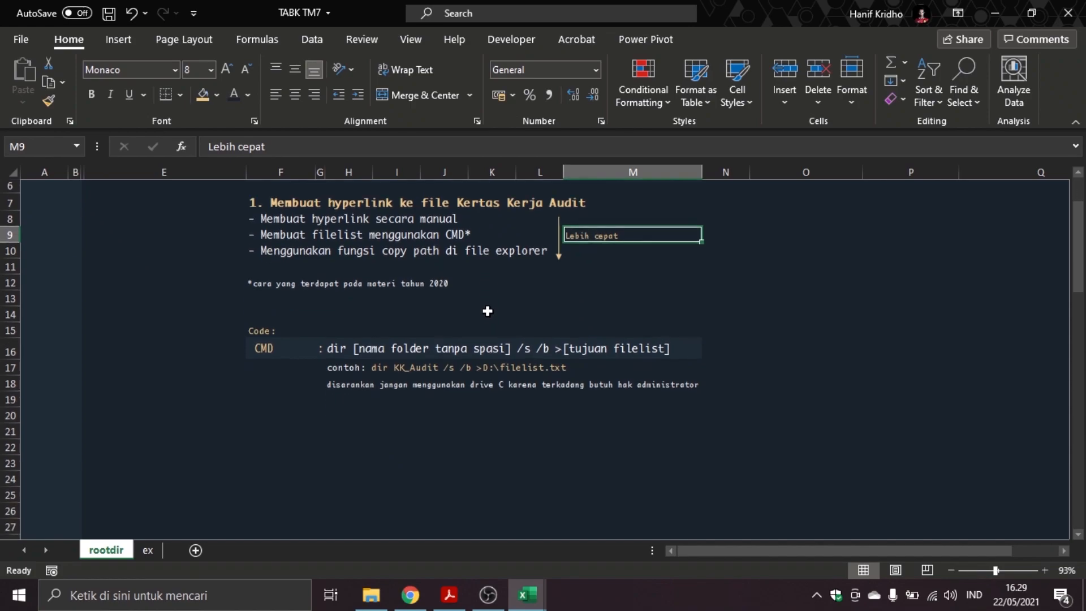
Step: Enter "Klik di sini" in cell H24 of the rootdir sheet and widen column H to fit the text
scroll(320, 379, down, 2)
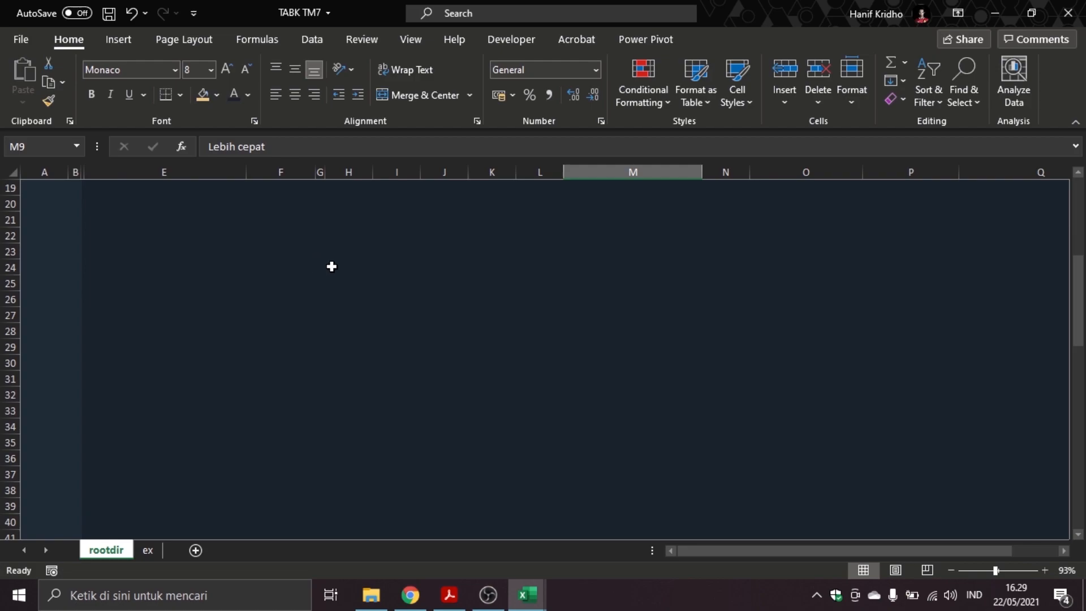
click(352, 267)
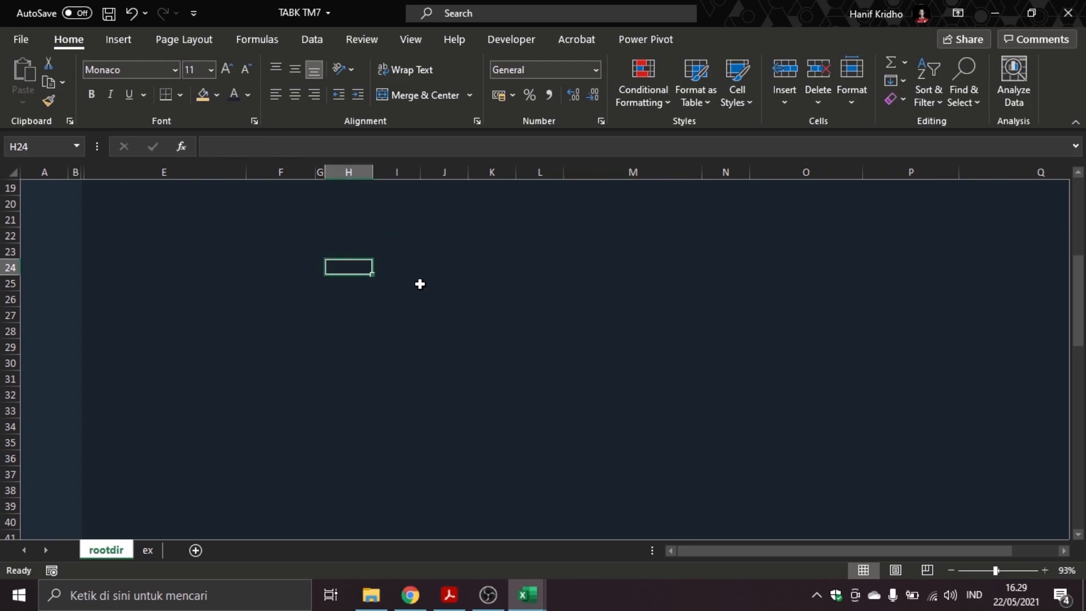
text(Klik)
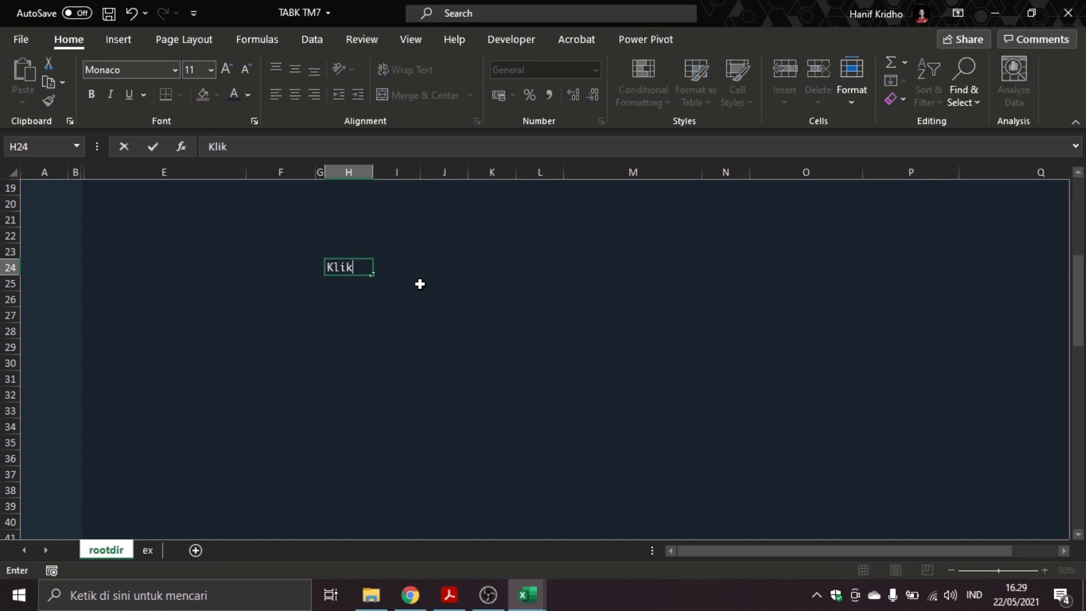
text( di sini)
click(425, 268)
drag(372, 172, 423, 172)
click(492, 311)
Step: Give cell H24 the recently used blue fill and center its text horizontally
click(366, 267)
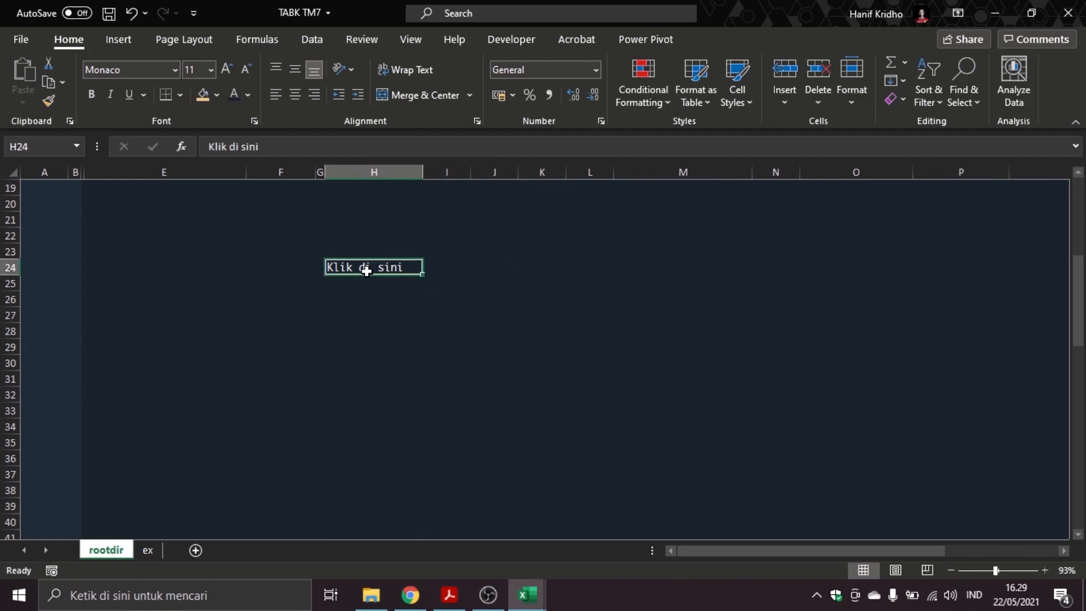
click(248, 88)
click(216, 93)
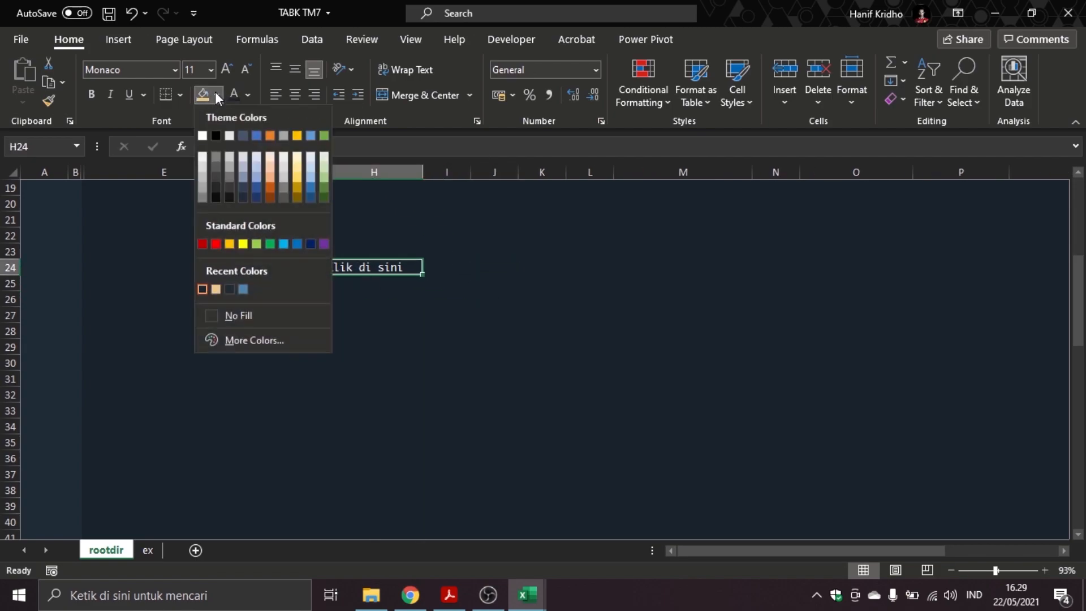
click(241, 288)
click(295, 94)
click(492, 234)
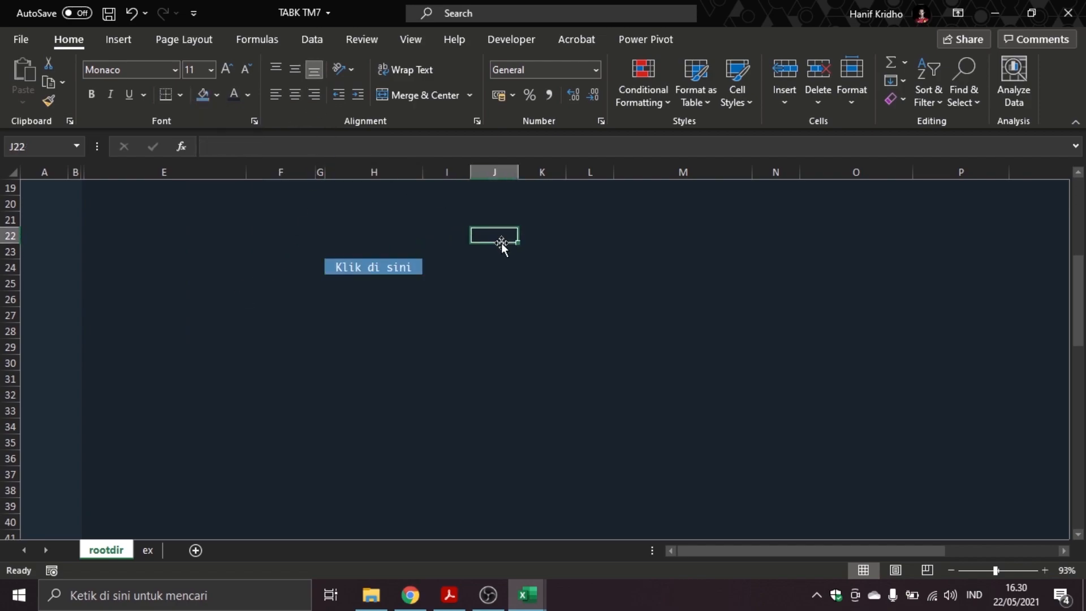
Step: Insert a hyperlink on the "Klik di sini" cell that points to cell A1 of the ex sheet in this document
click(418, 266)
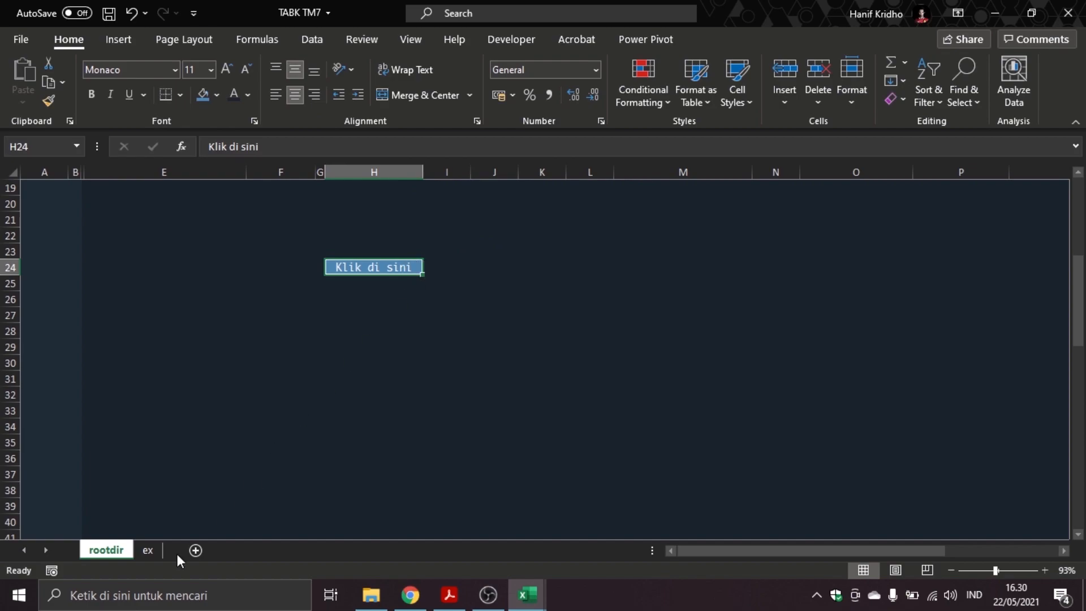
click(142, 552)
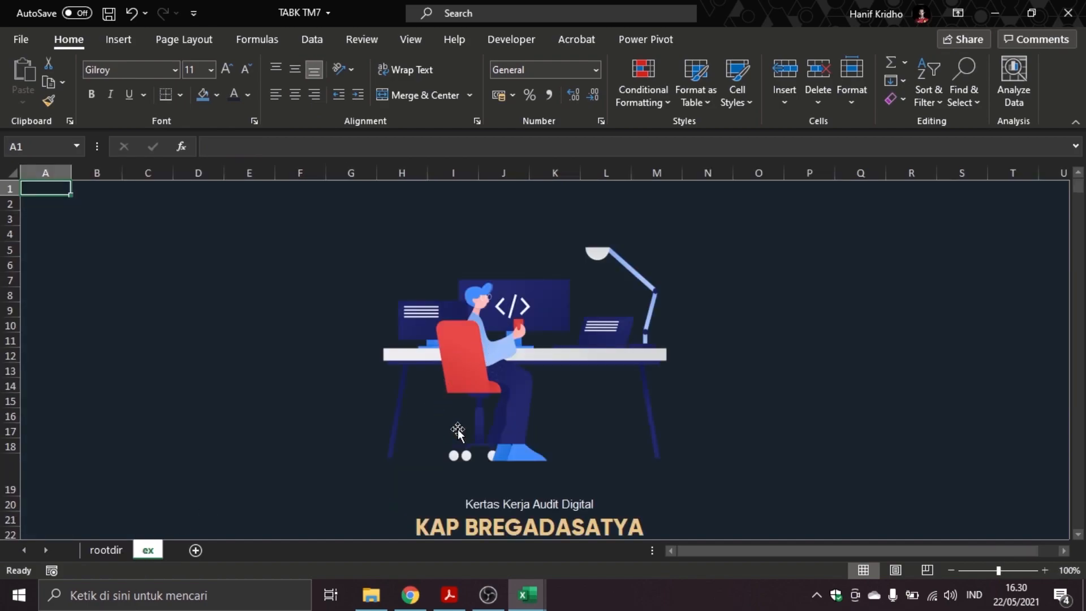
click(105, 551)
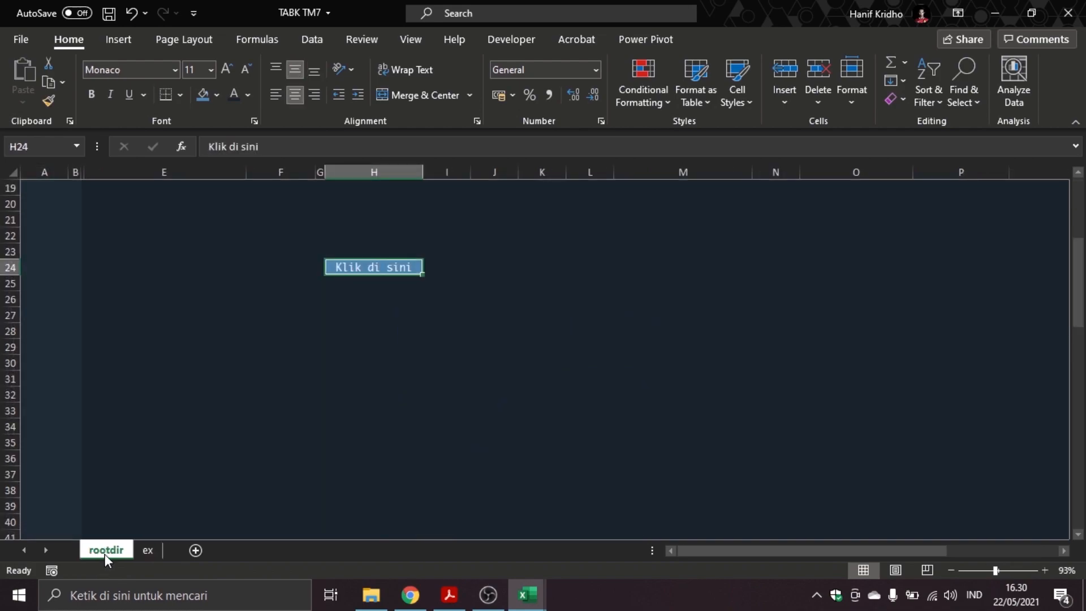
right_click(376, 270)
click(412, 560)
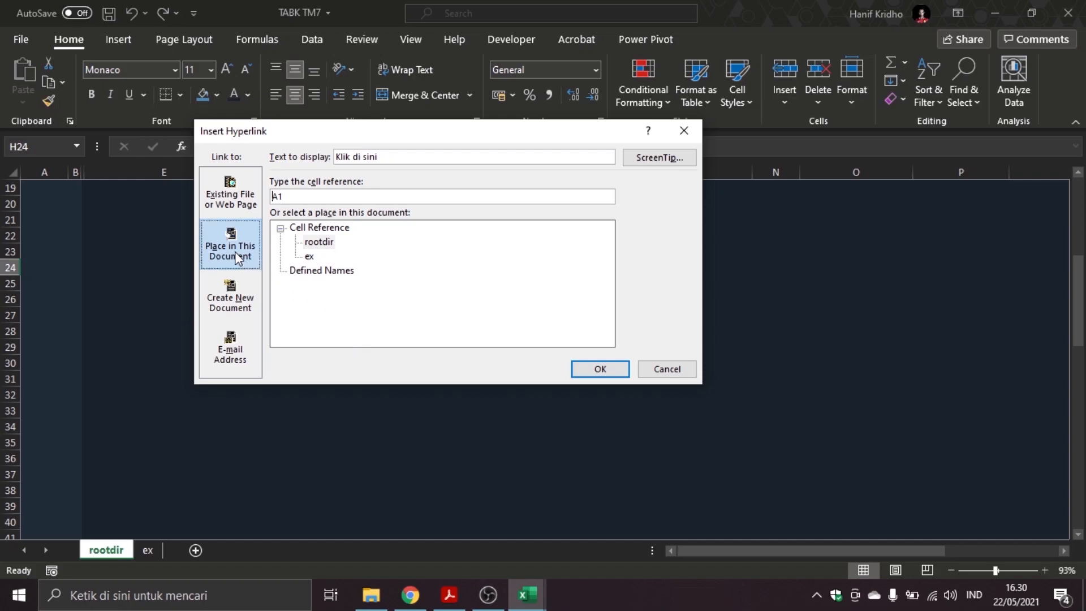
click(309, 257)
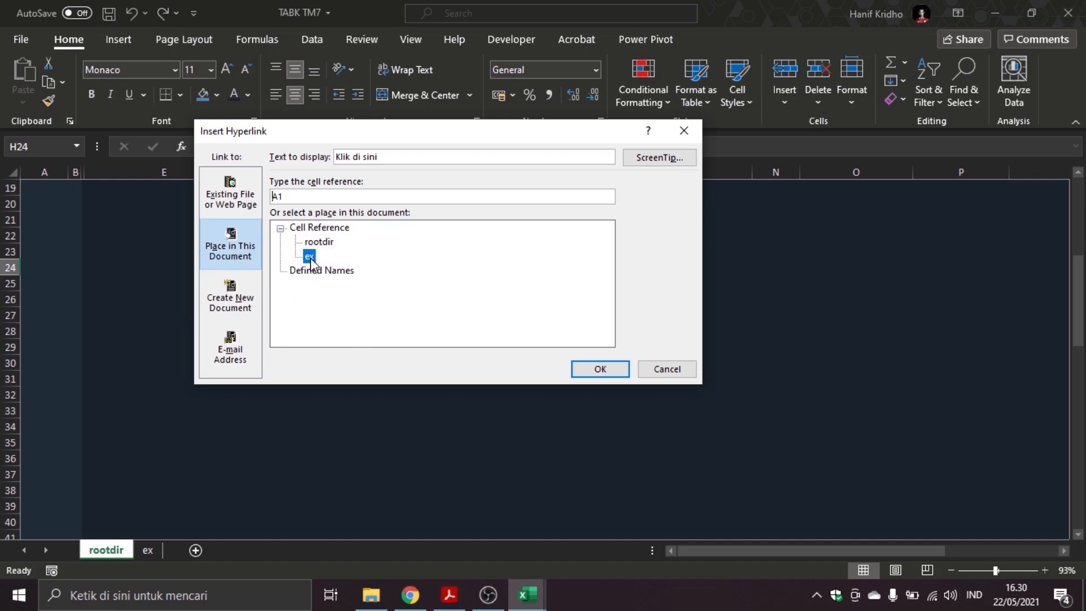
click(624, 371)
click(528, 298)
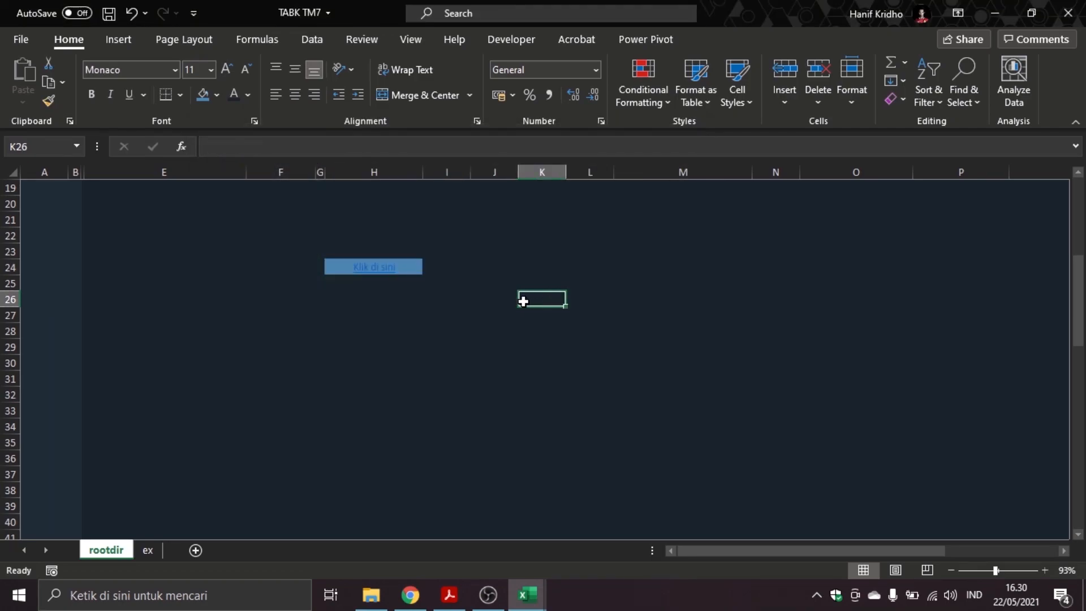
Step: Test the "Klik di sini" hyperlink, then return to the rootdir sheet
click(381, 273)
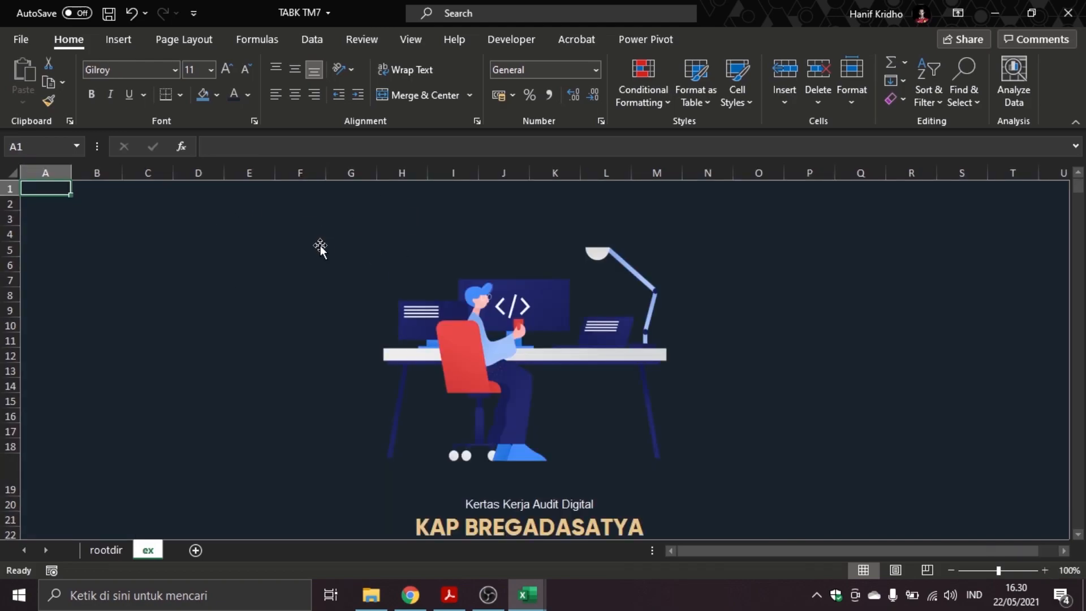
click(121, 548)
click(363, 286)
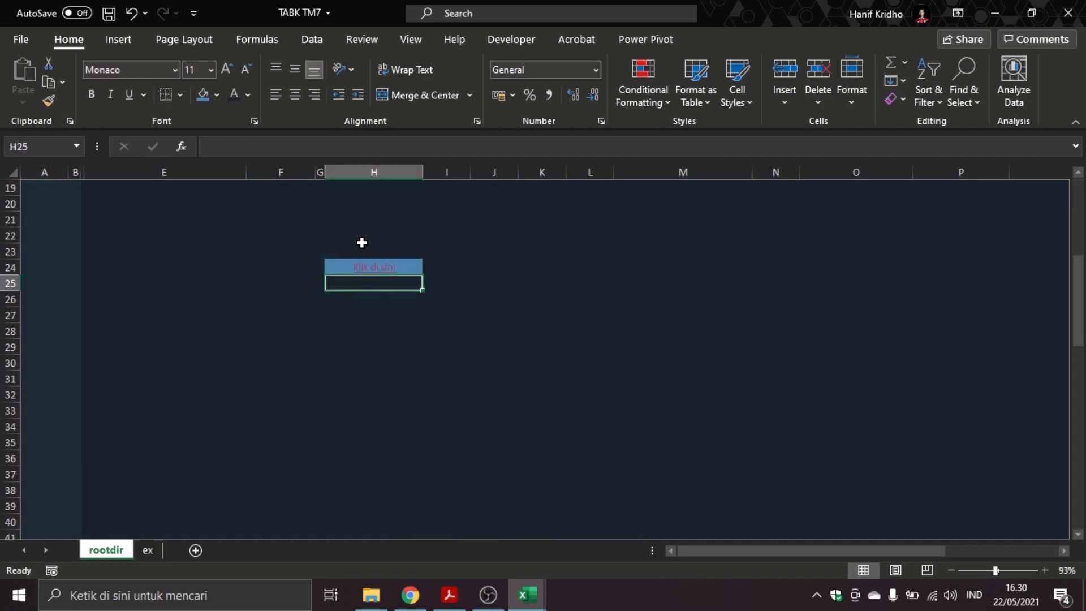
Step: Draw a rounded rectangle about 3.33 cm wide and 0.8 cm high below the "Klik di sini" cell, with fully rounded ends
click(120, 43)
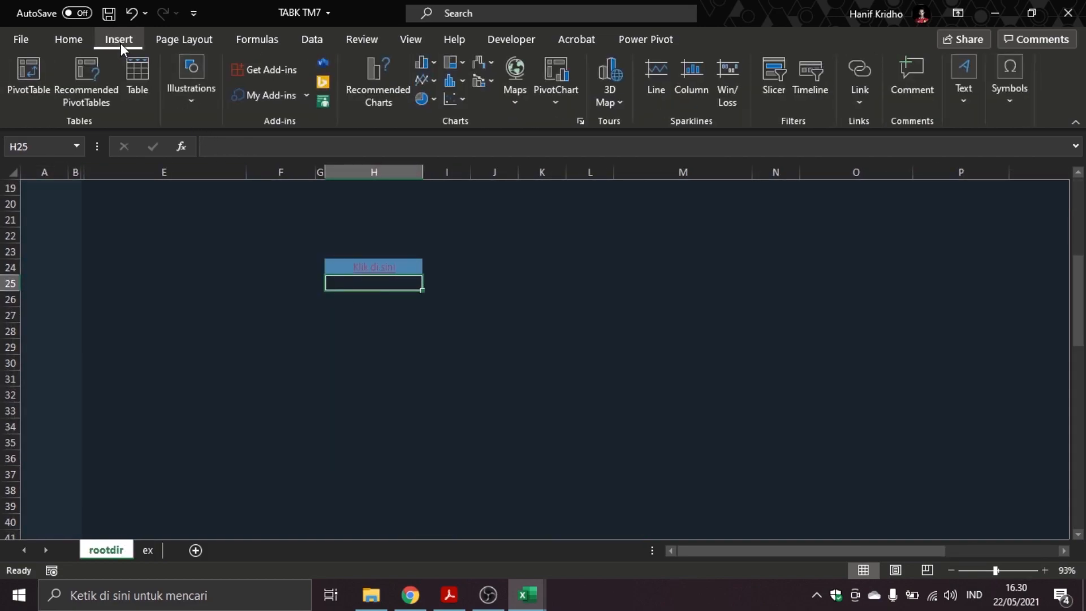
click(179, 95)
click(232, 151)
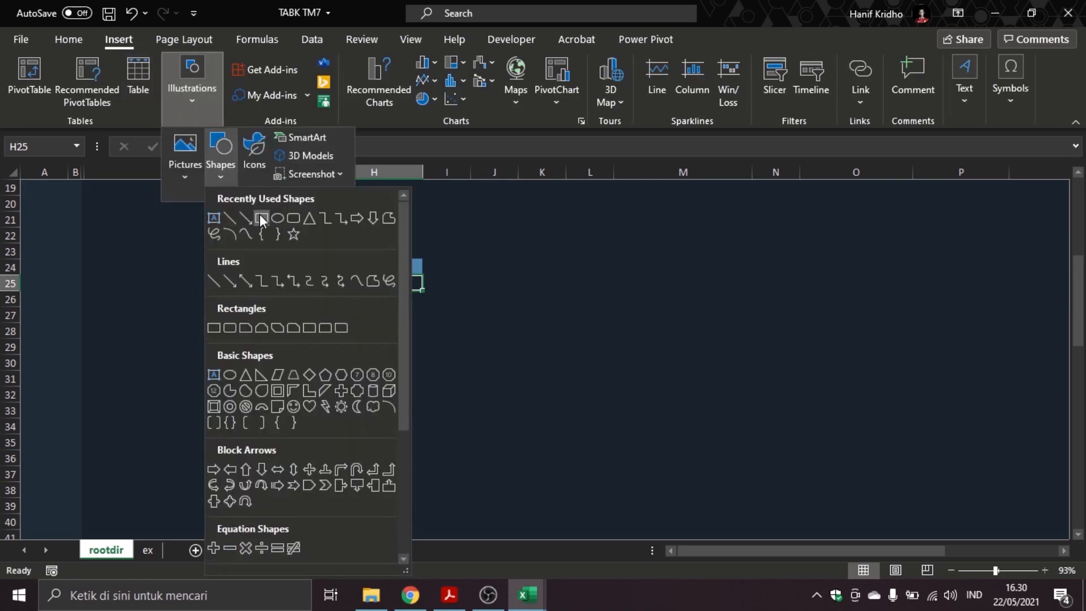
click(290, 218)
drag(328, 295, 421, 319)
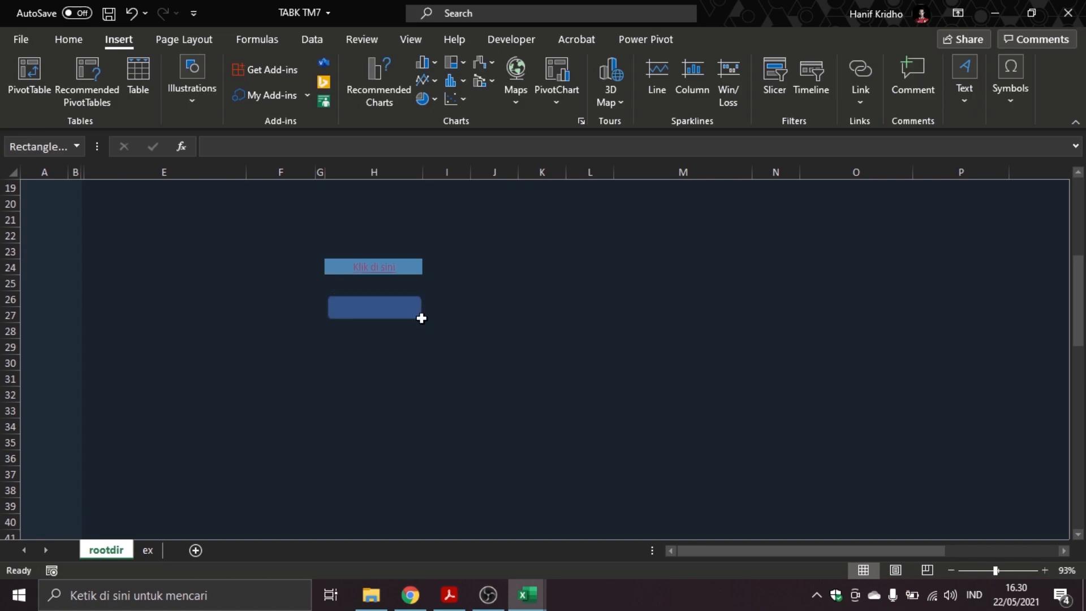
drag(332, 296, 369, 302)
Step: Fill the rounded rectangle with the recently used light orange and set its text fill to the recent dark navy
right_click(388, 304)
click(378, 304)
click(365, 60)
click(401, 77)
click(371, 81)
click(641, 63)
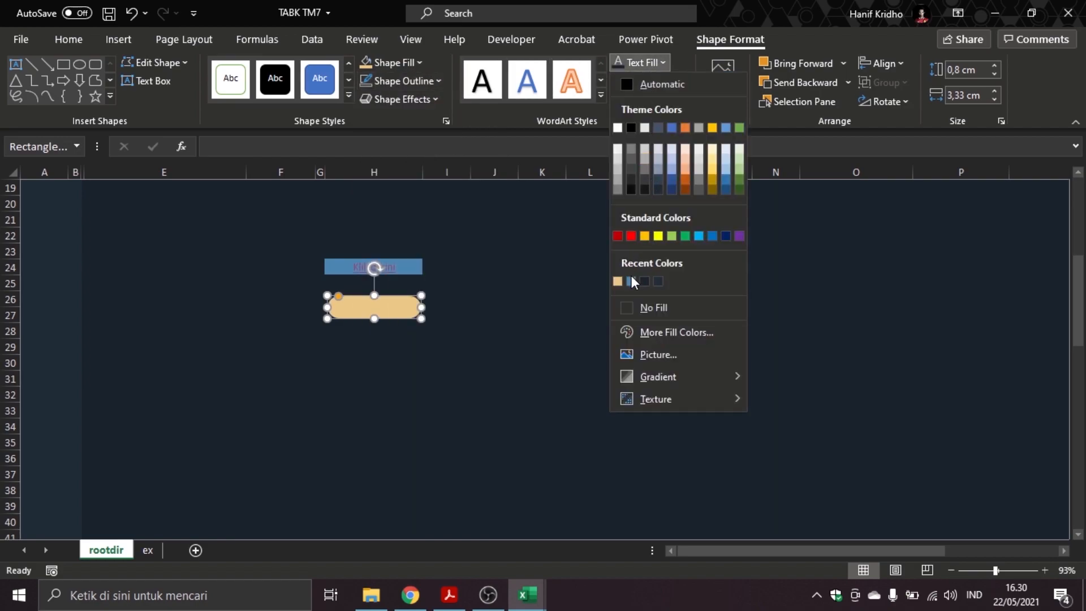
click(644, 281)
Step: Set the rounded rectangle's font to Gilroy-Black and label it "Kertas Kerja"
click(69, 39)
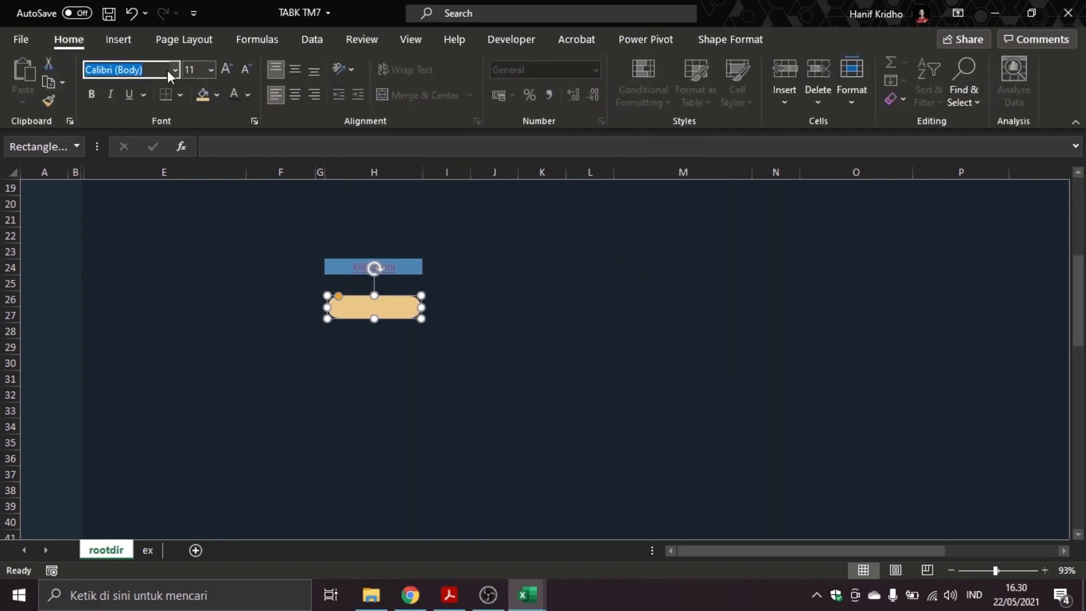
text(Gilroy-Black)
key(Return)
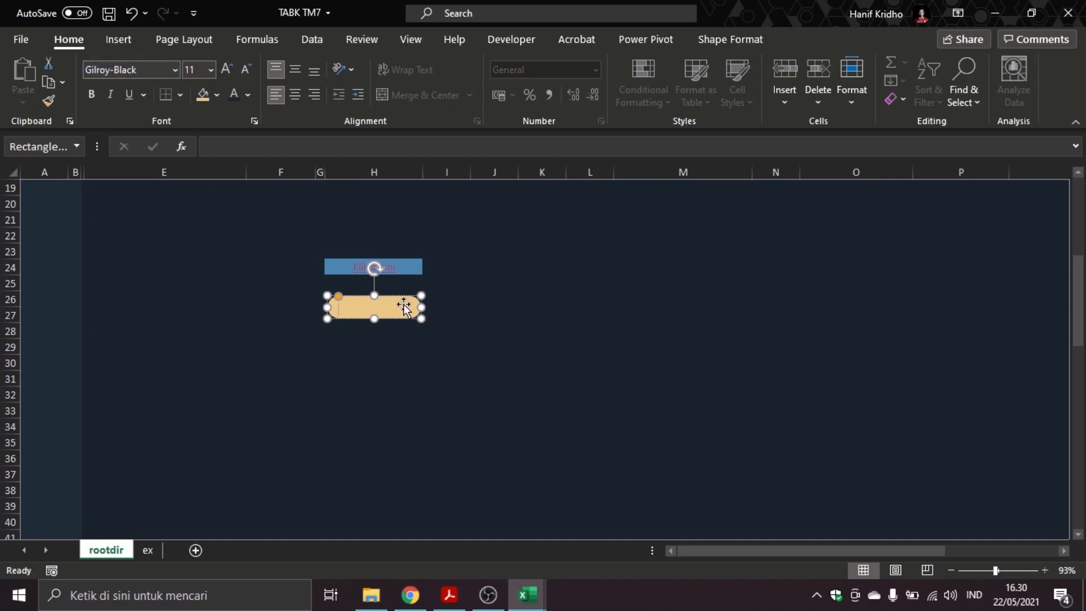
text(Kertas Kerja)
click(478, 295)
Step: Center the "Kertas Kerja" text horizontally and vertically within its shape
click(412, 303)
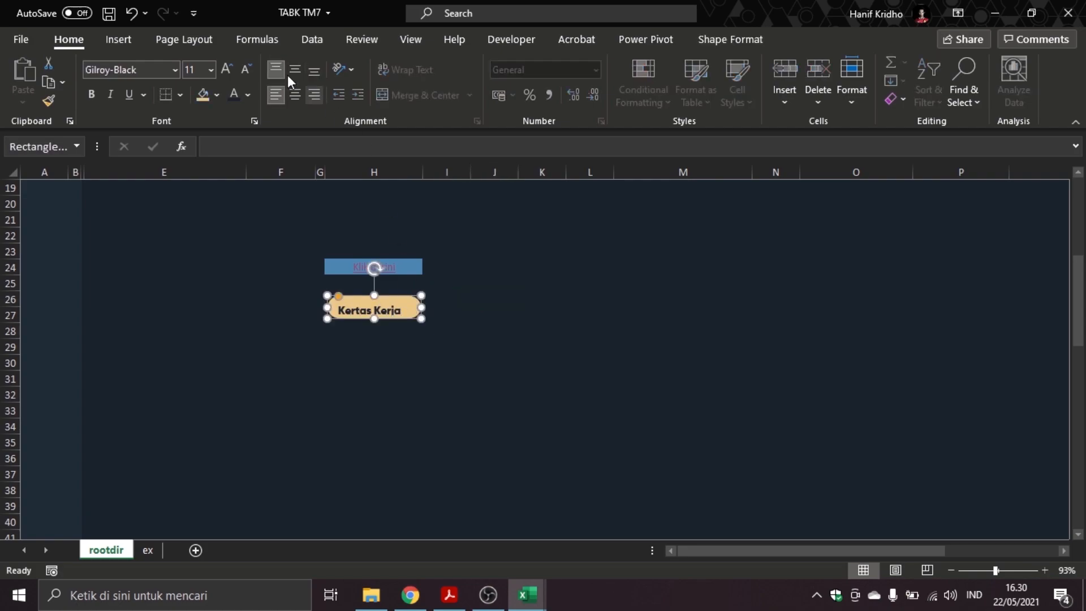
click(294, 94)
click(294, 69)
click(451, 231)
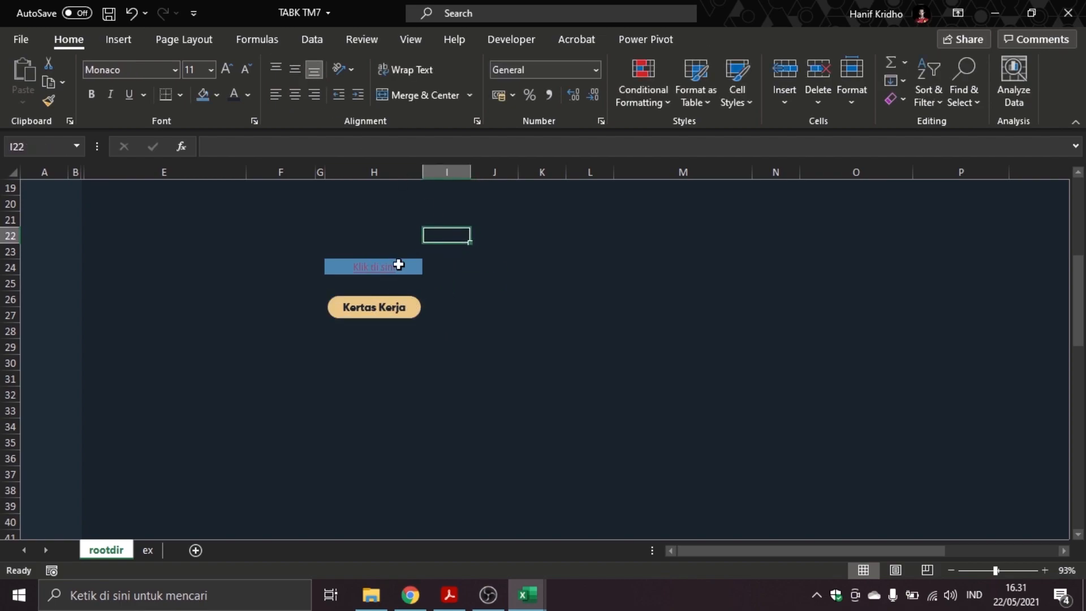
Step: Link the "Kertas Kerja" button to cell A1 of the ex sheet in this document and test the link
right_click(405, 315)
key(Escape)
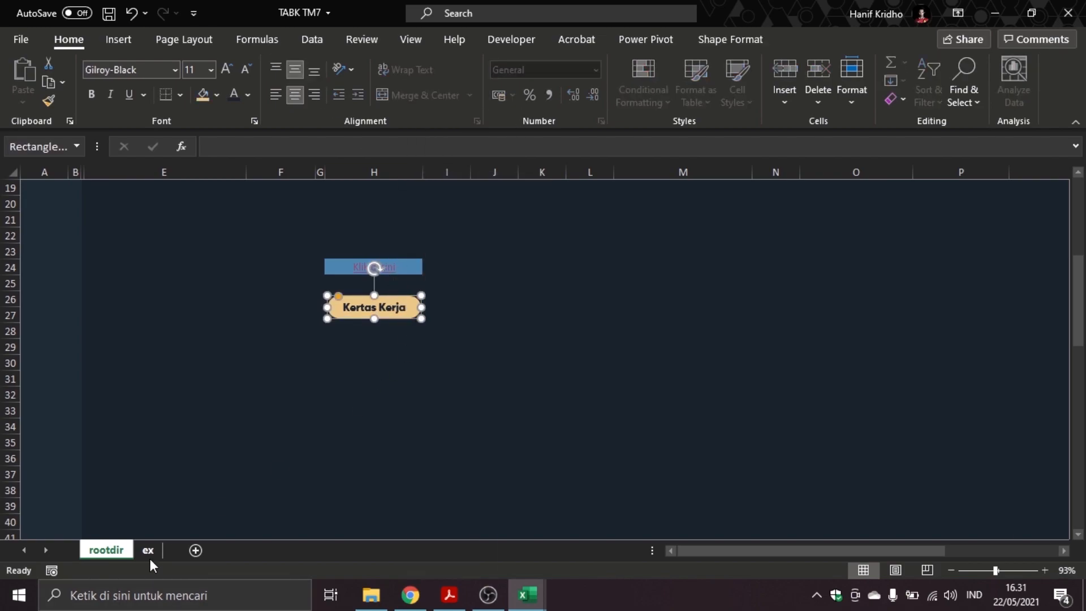
click(373, 411)
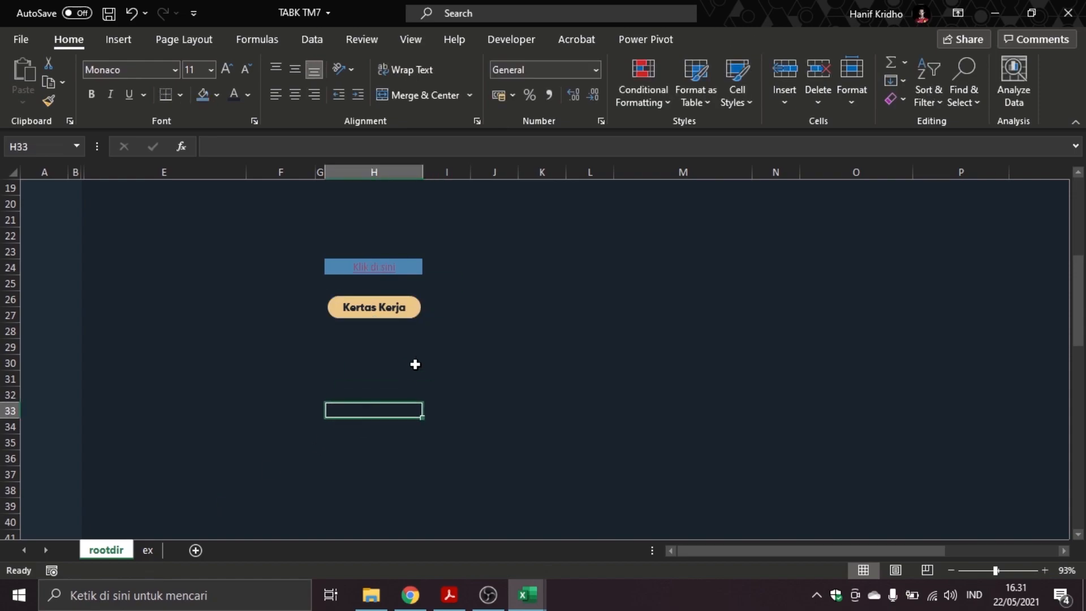
right_click(413, 308)
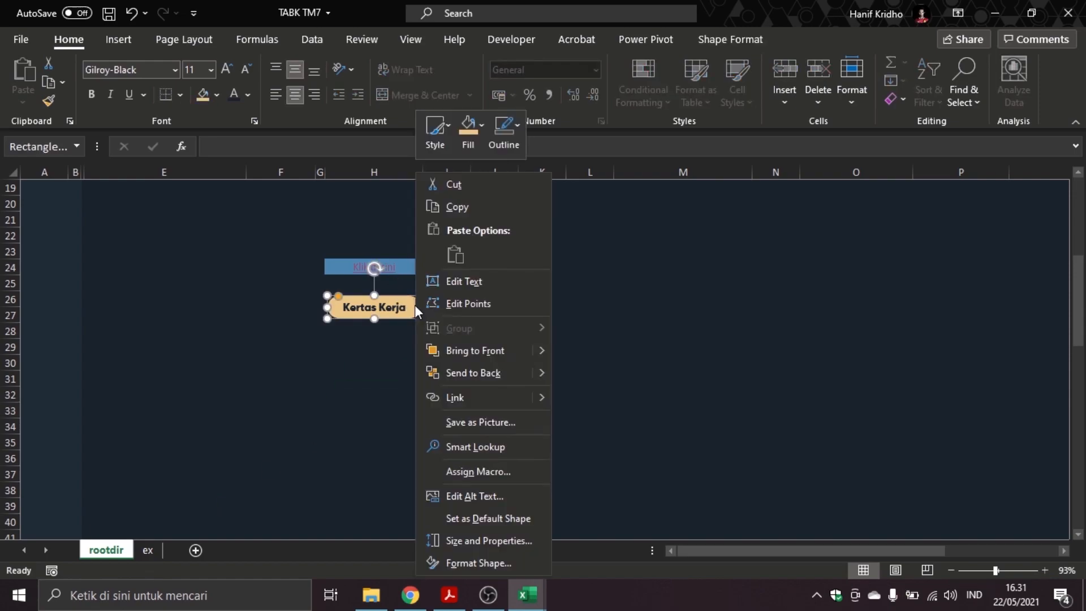
click(455, 399)
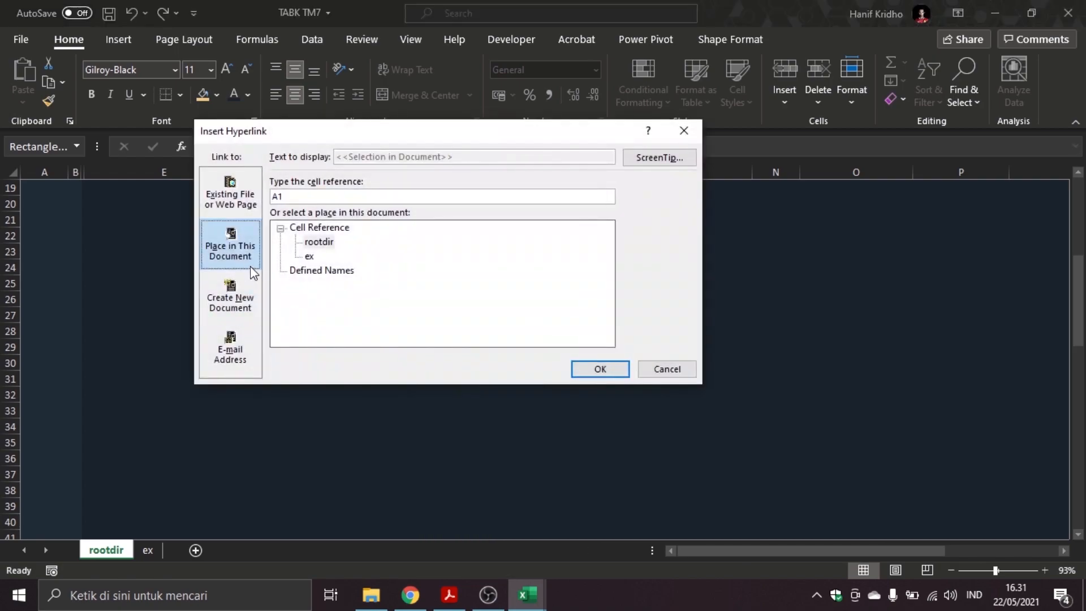
click(309, 257)
click(600, 368)
click(616, 368)
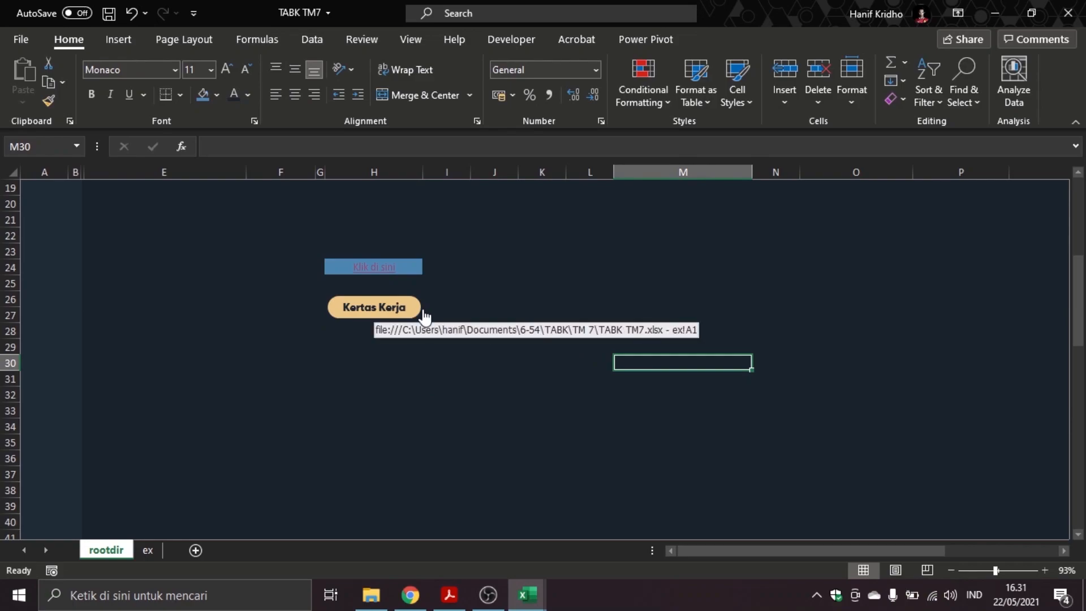
click(416, 313)
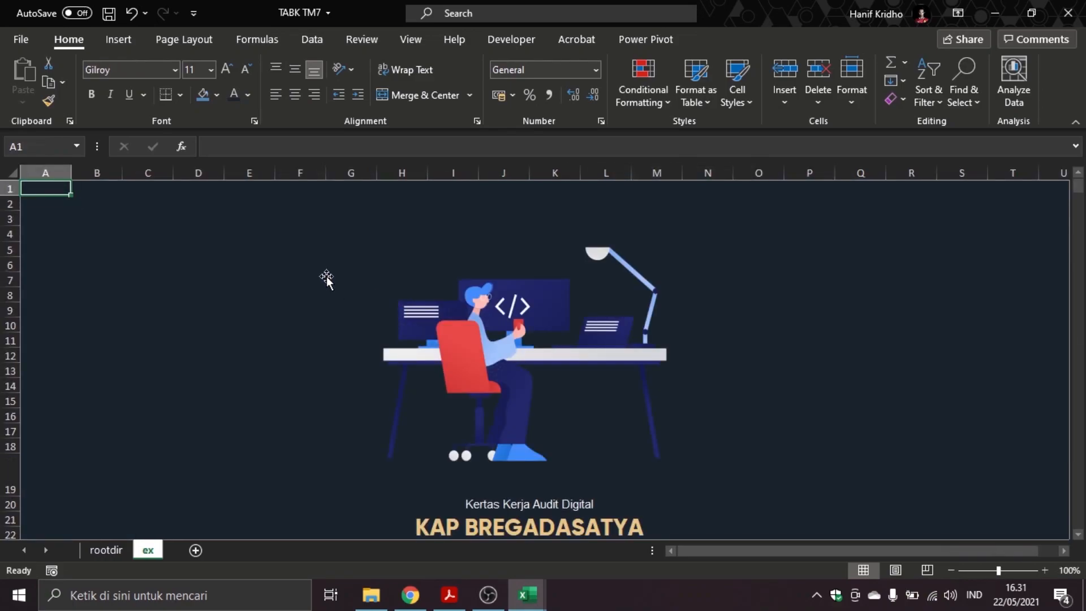
Step: Draw a rectangle about 1.32 cm wide and 1.14 cm high around C5 on the ex sheet
click(277, 261)
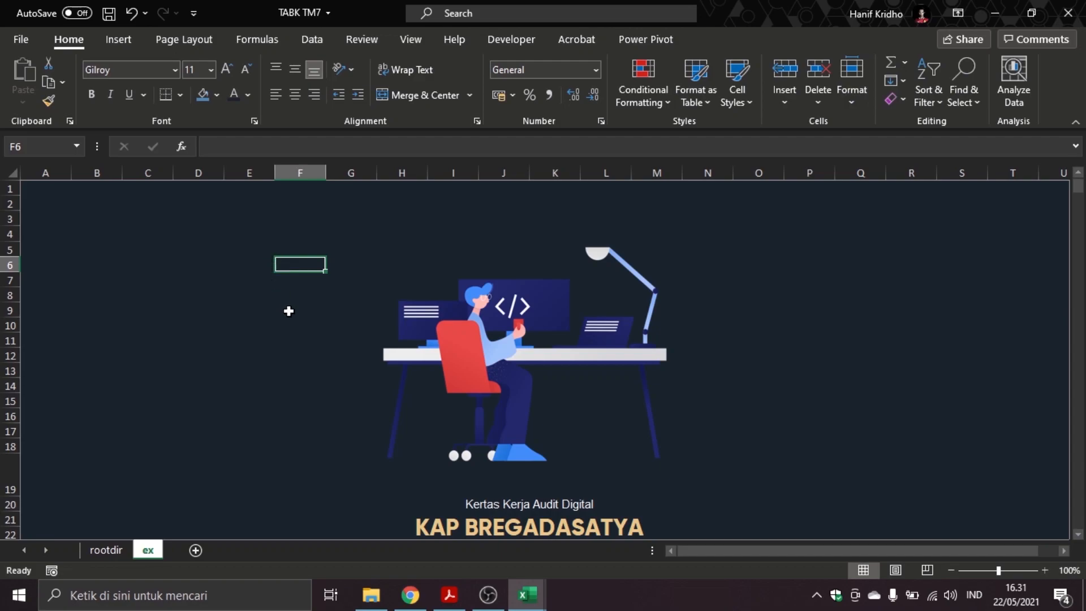
click(141, 216)
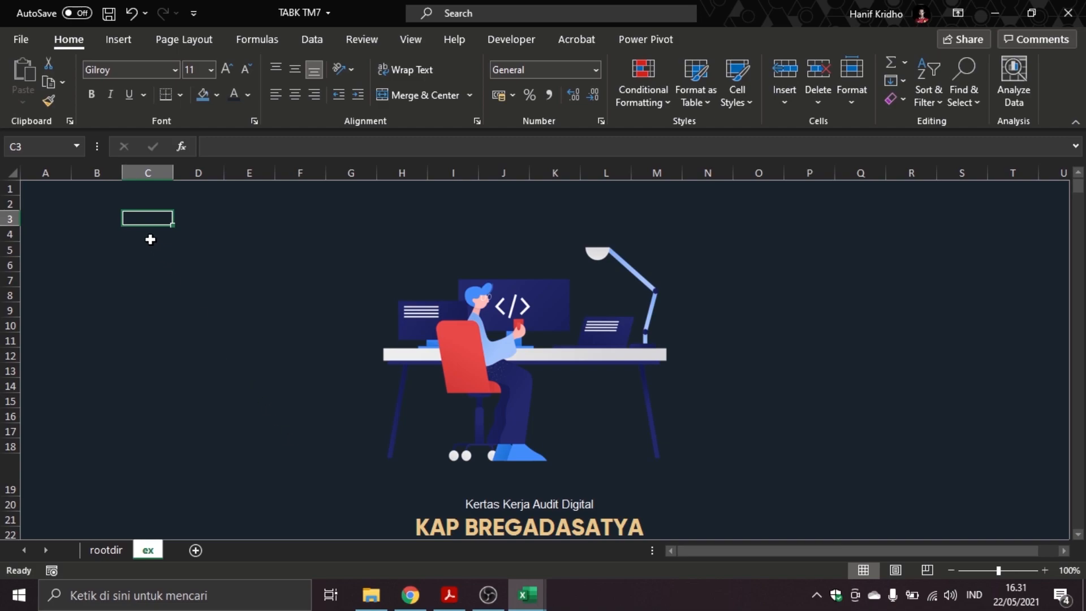
click(123, 37)
click(176, 88)
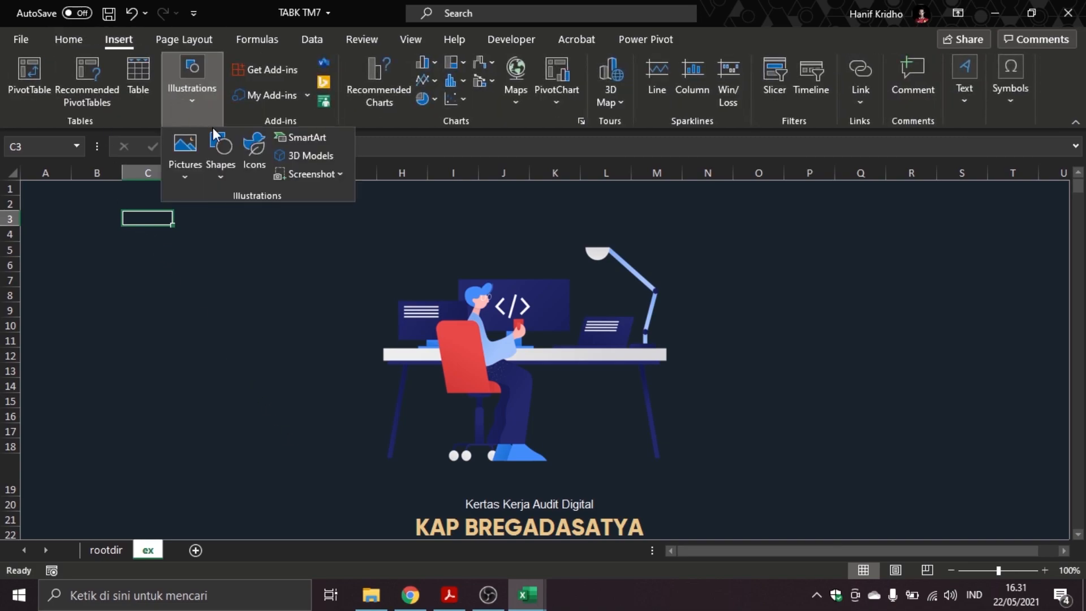
click(222, 158)
click(263, 219)
drag(127, 240, 168, 275)
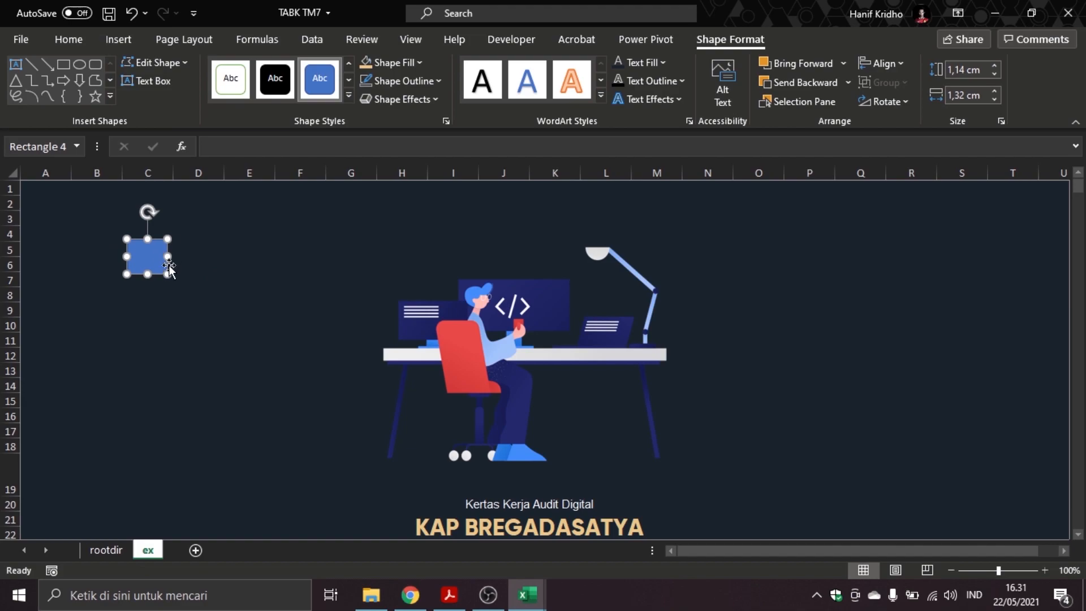
Step: Label the new rectangle "Home" and resize it to about 1.72 cm wide and 0.79 cm high
right_click(146, 265)
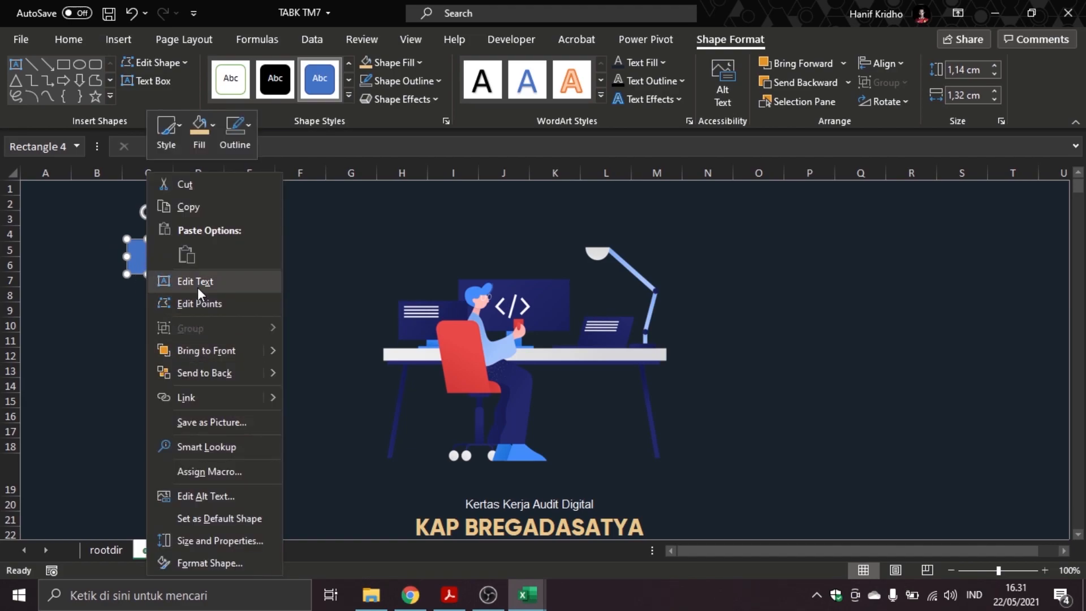
click(195, 281)
text(Hom)
click(186, 281)
click(170, 258)
mouse_move(170, 259)
mouse_down()
mouse_move(180, 259)
mouse_move(162, 264)
mouse_up()
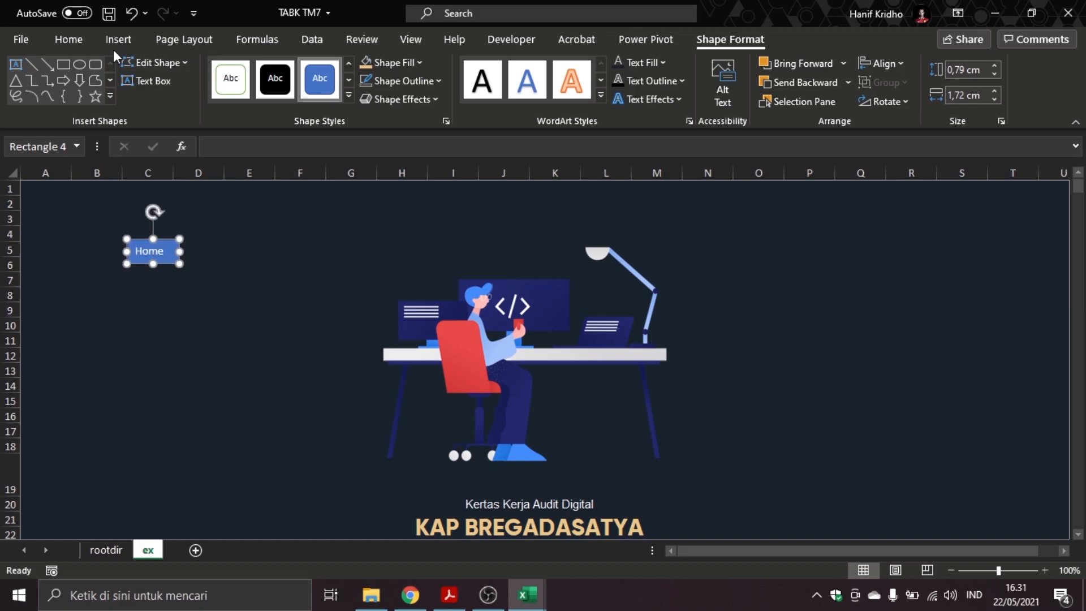
Step: Center the "Home" text both ways, and give the shape the light orange fill and the dark font color
click(68, 39)
click(295, 95)
click(291, 70)
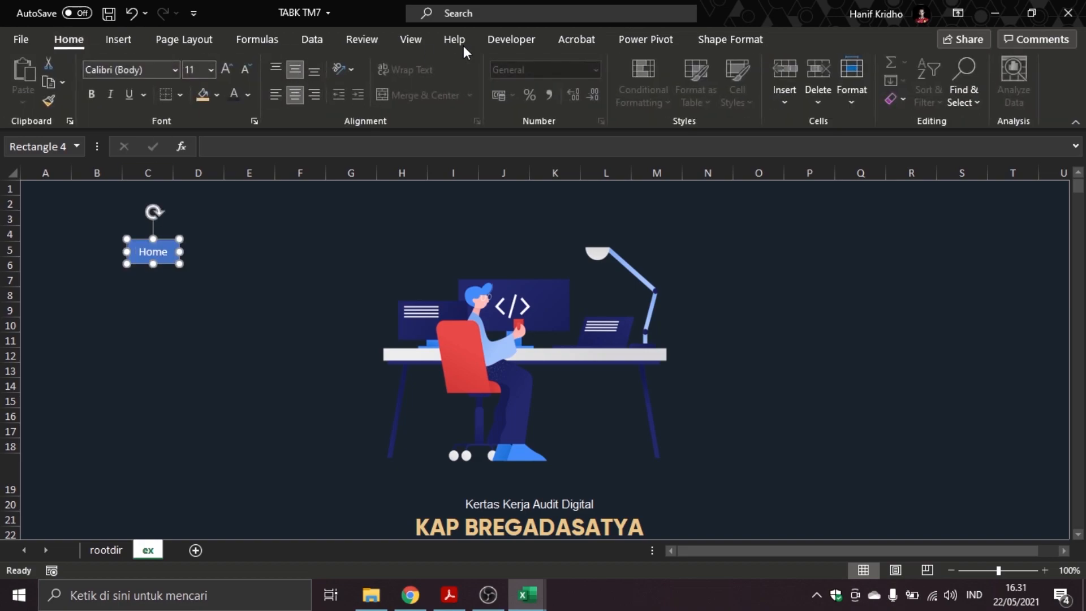
click(211, 91)
click(230, 96)
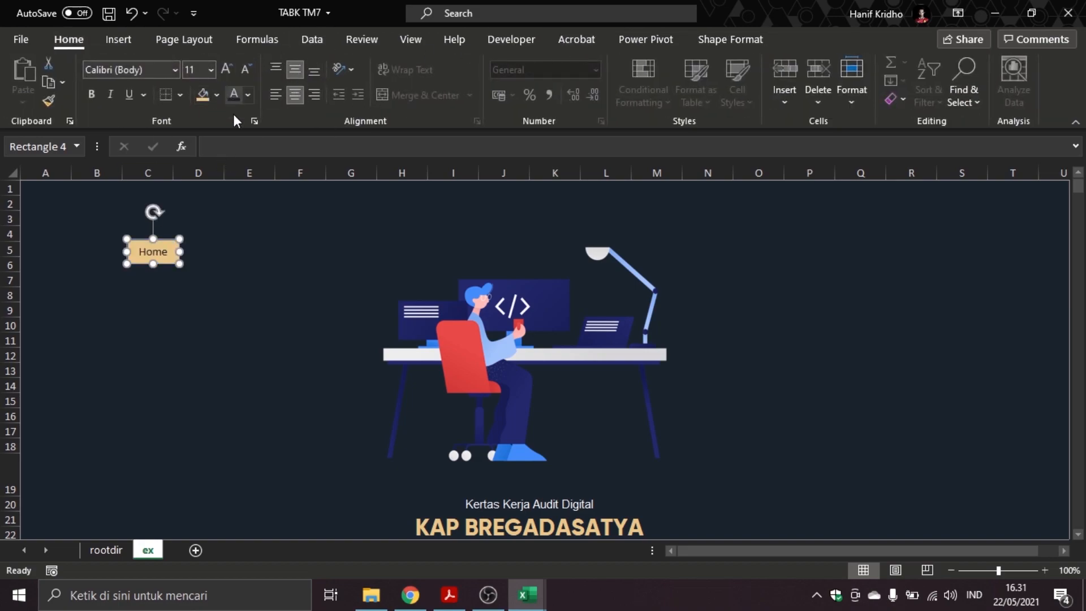
click(253, 217)
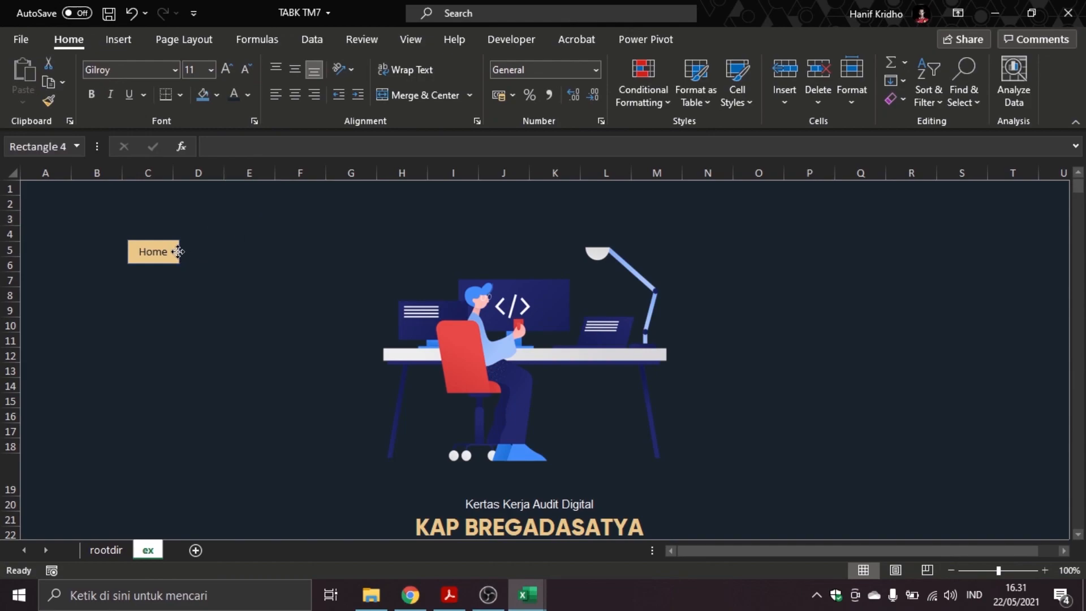
Step: Link the "Home" button to cell A1 of the rootdir sheet in this document and test the link
right_click(177, 252)
click(235, 402)
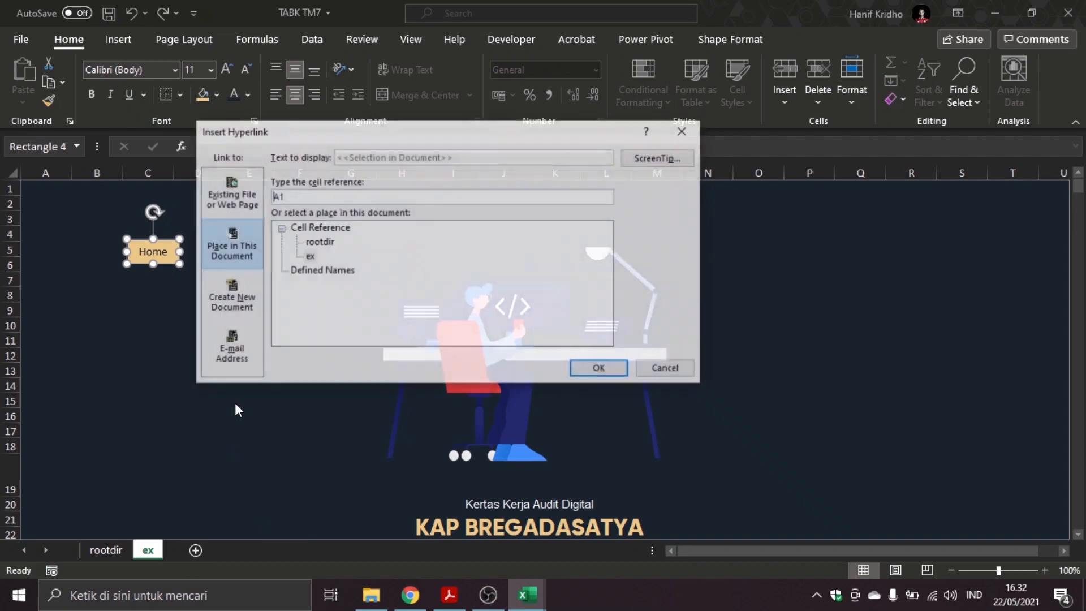
click(319, 242)
click(590, 368)
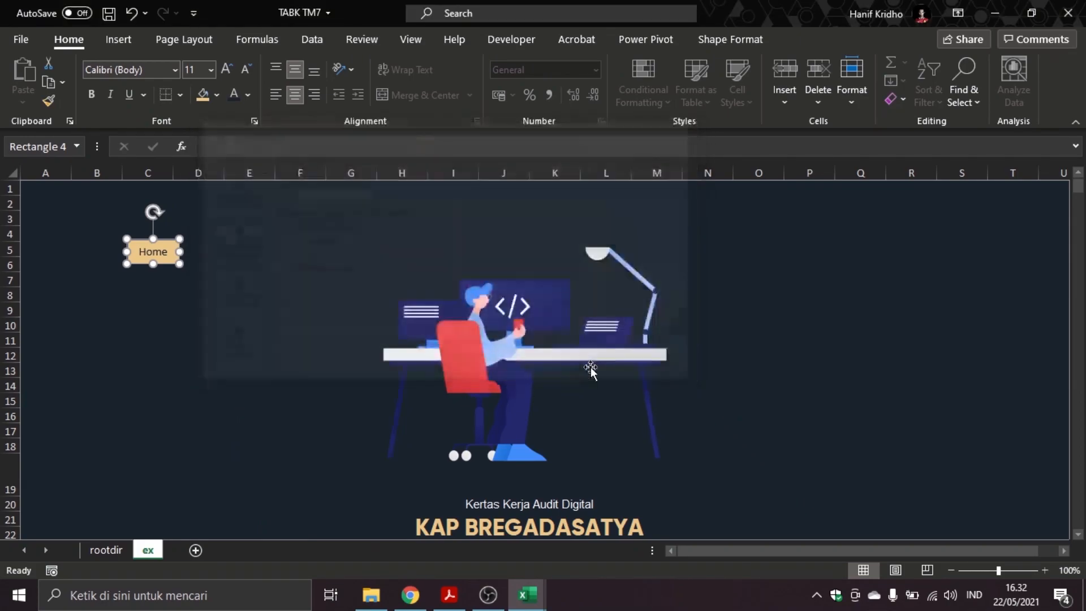
click(212, 247)
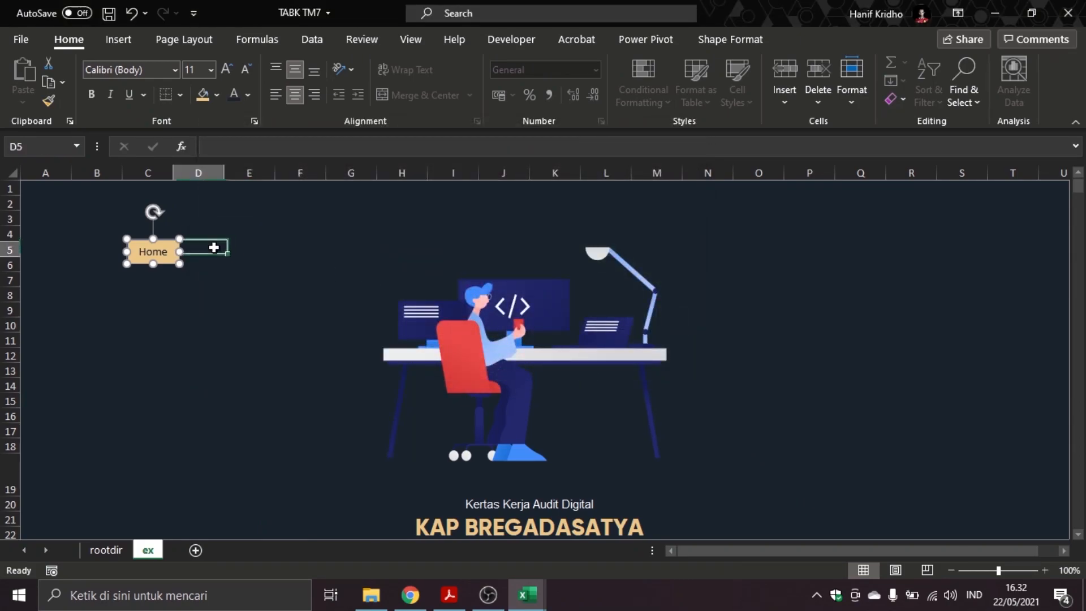
click(171, 253)
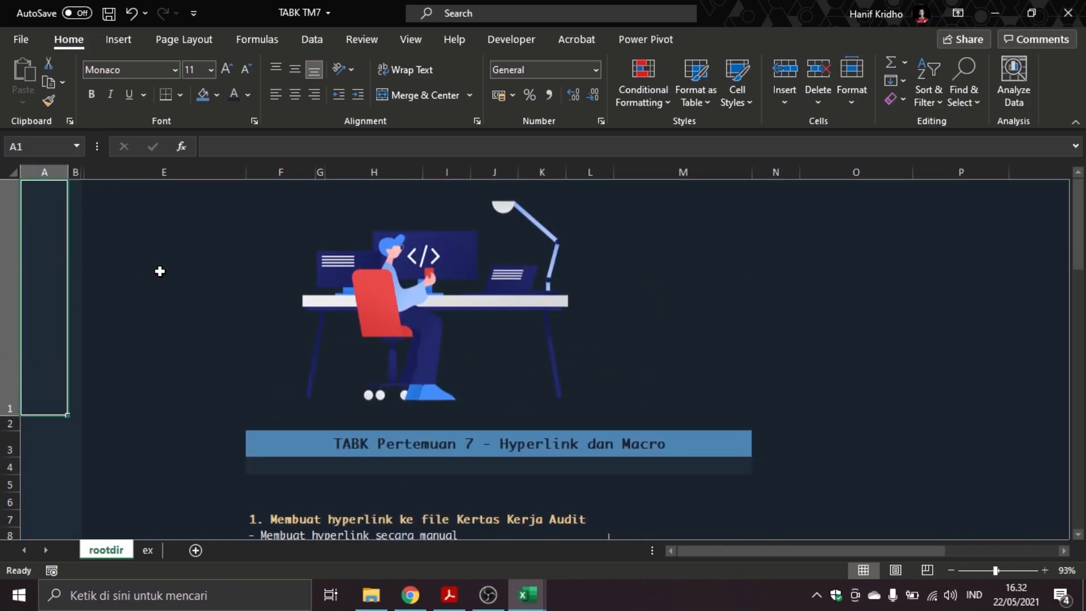
Step: Duplicate the "Kertas Kerja" button on the rootdir sheet and place the copy directly below the original, around row 29
scroll(161, 260, down, 2)
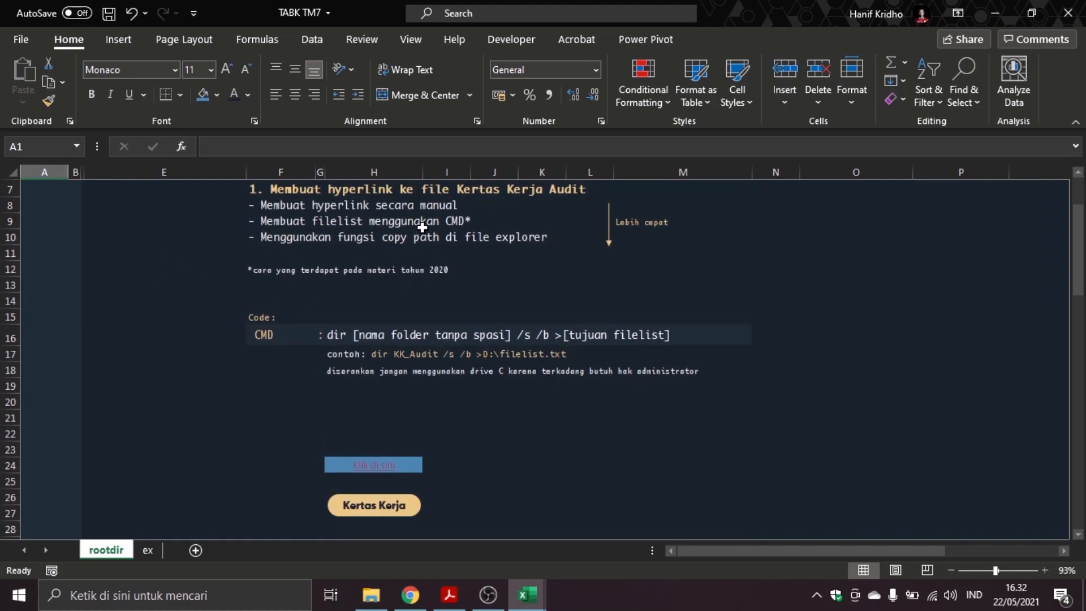
scroll(440, 296, down, 1)
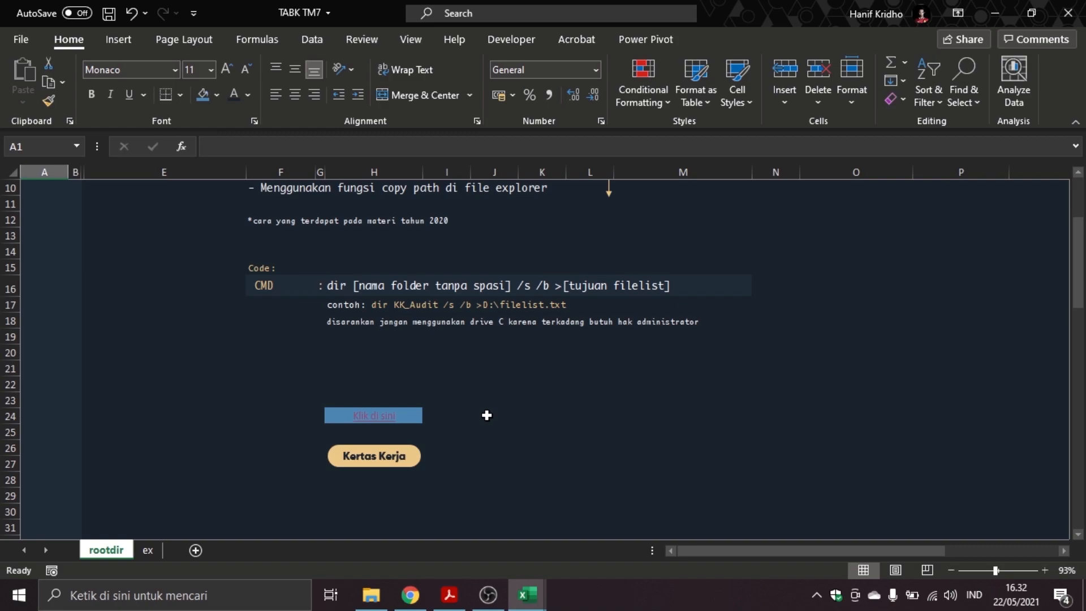
scroll(462, 425, down, 2)
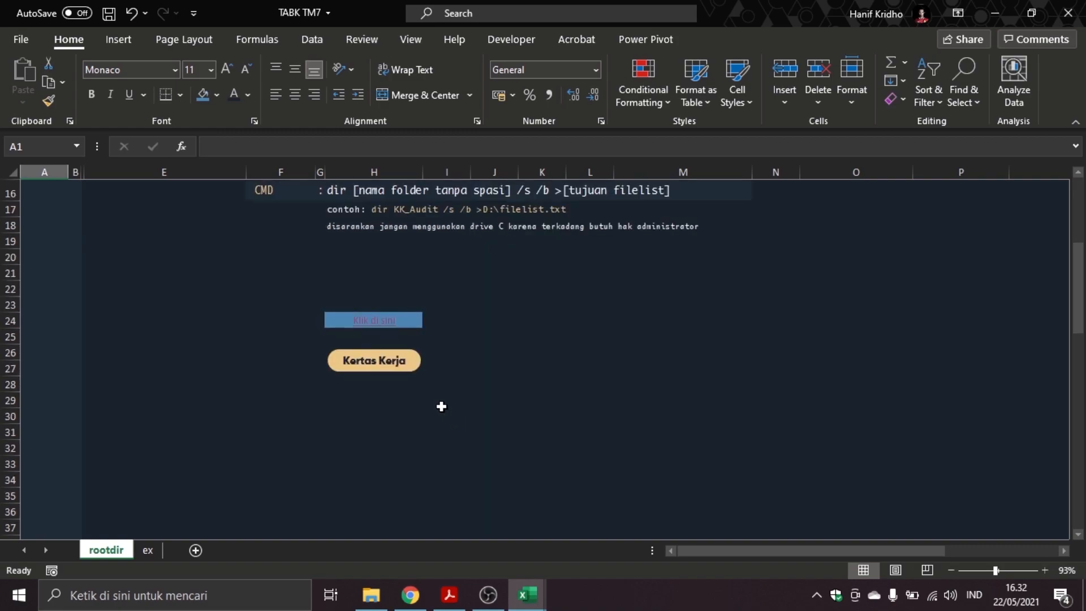
click(418, 367)
click(121, 555)
right_click(403, 368)
key(Escape)
key(ctrl+c)
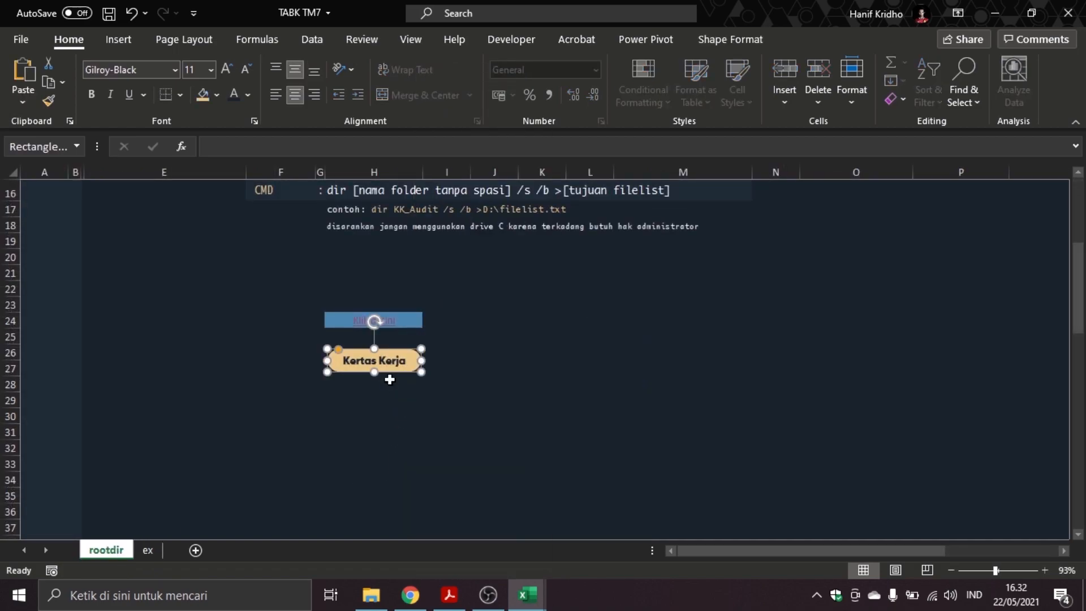
key(ctrl+v)
drag(414, 382, 356, 405)
Step: Change the copied button's label to "KK F-1"
text(KK)
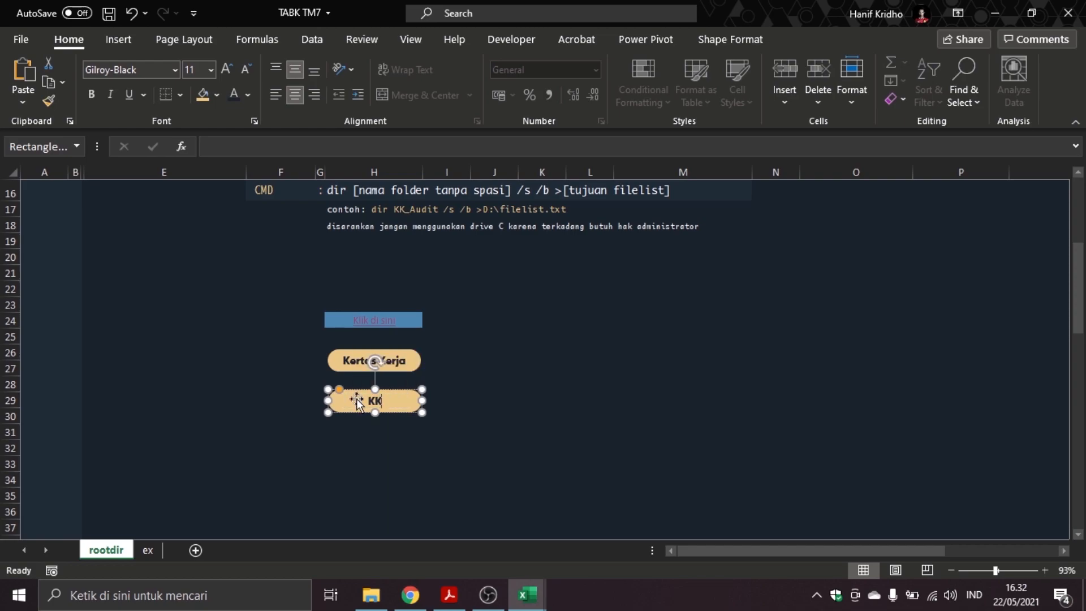
text( F-1)
click(450, 399)
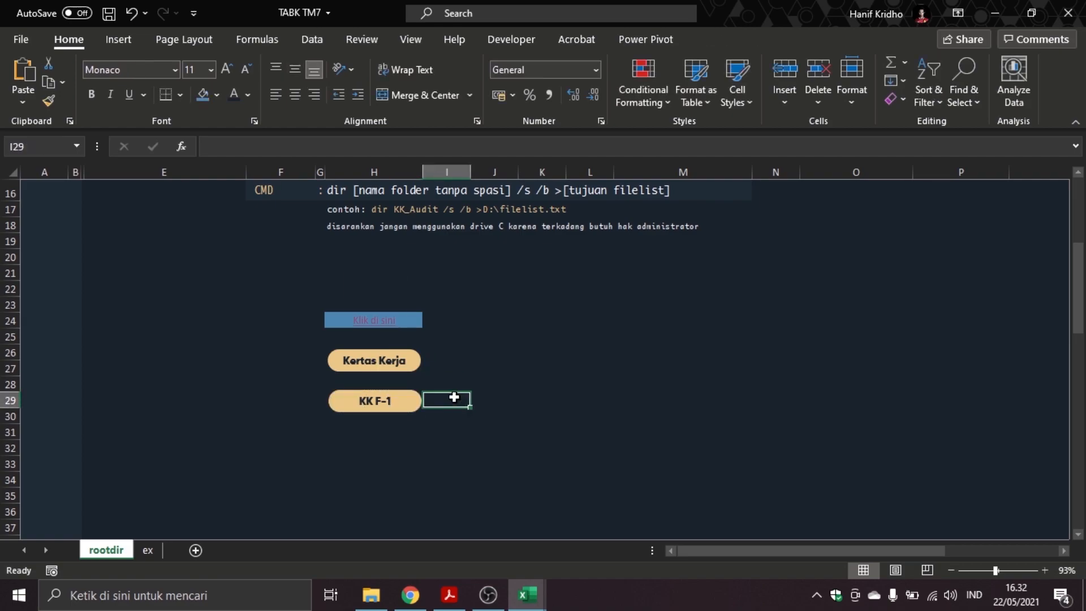
Step: Link the "KK F-1" button on the rootdir sheet to the existing file F-1 in the Z:\KK_Audit folder
right_click(412, 403)
click(412, 400)
click(486, 388)
click(409, 399)
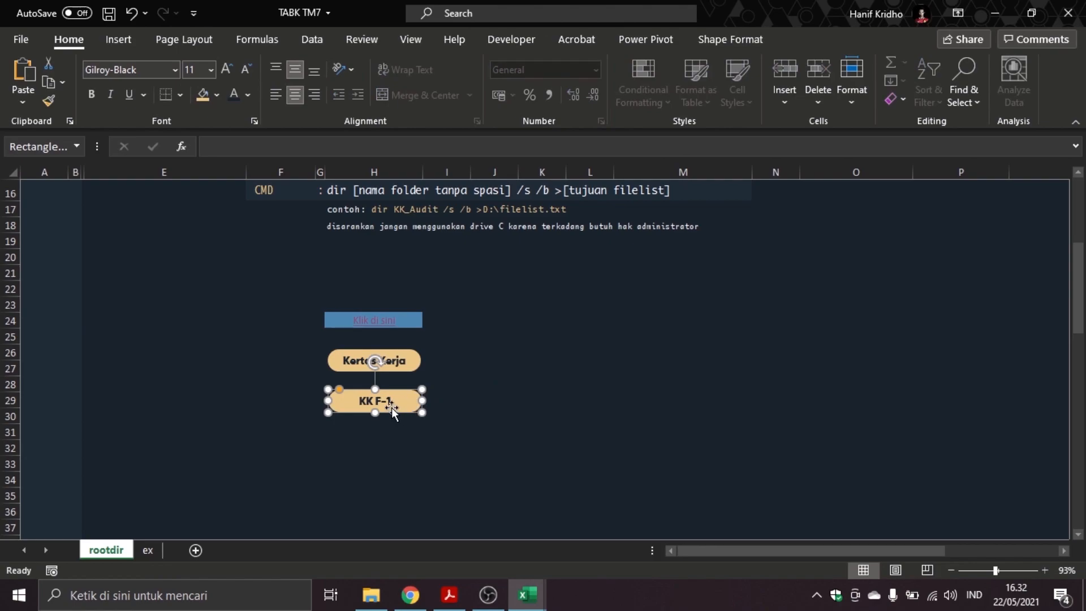
right_click(391, 407)
click(451, 236)
click(226, 253)
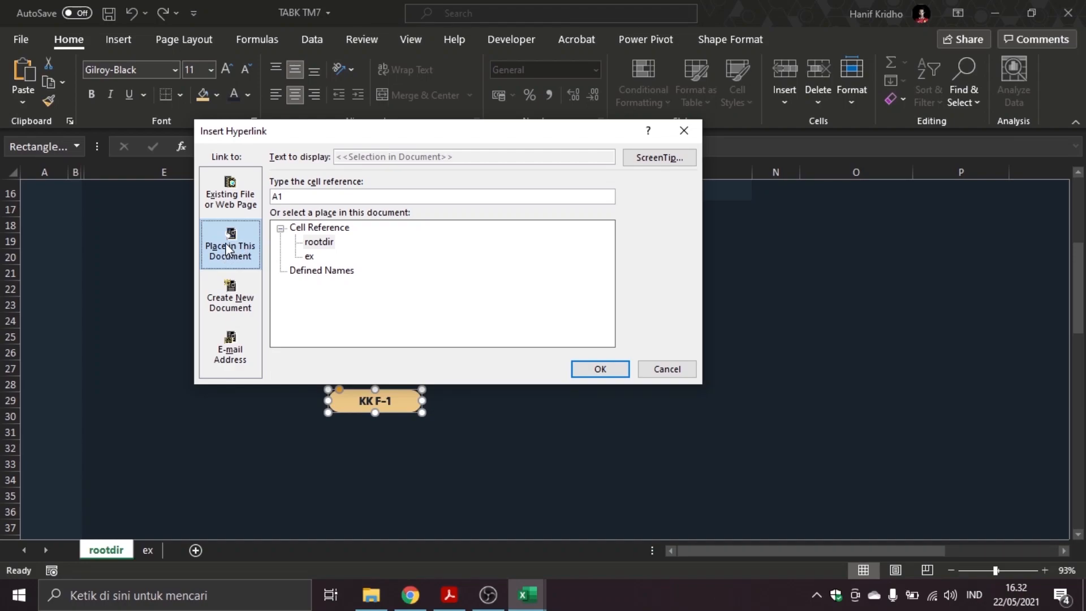
click(229, 208)
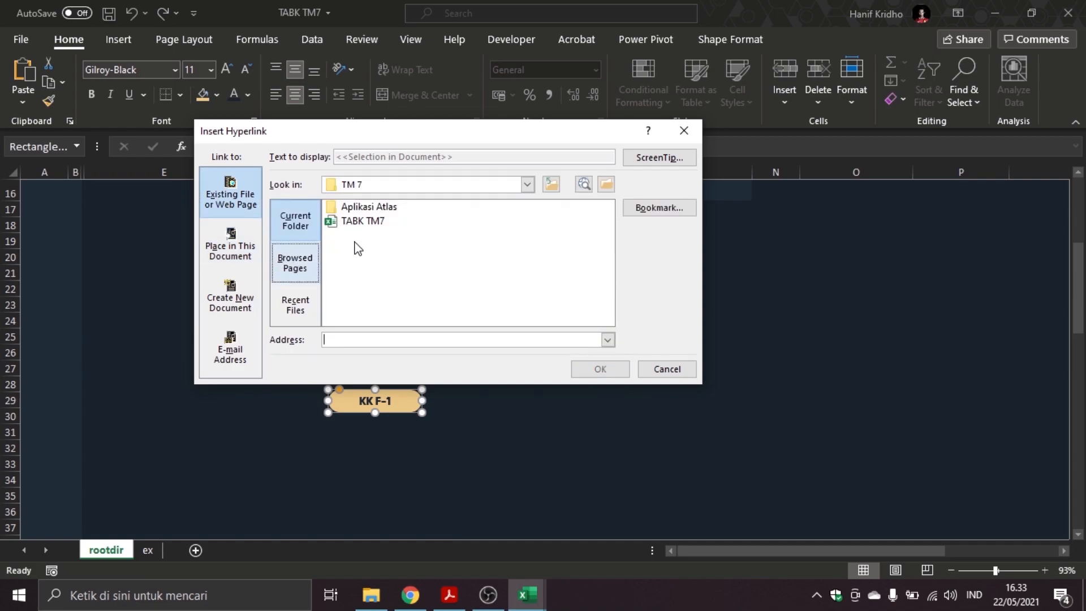
click(526, 186)
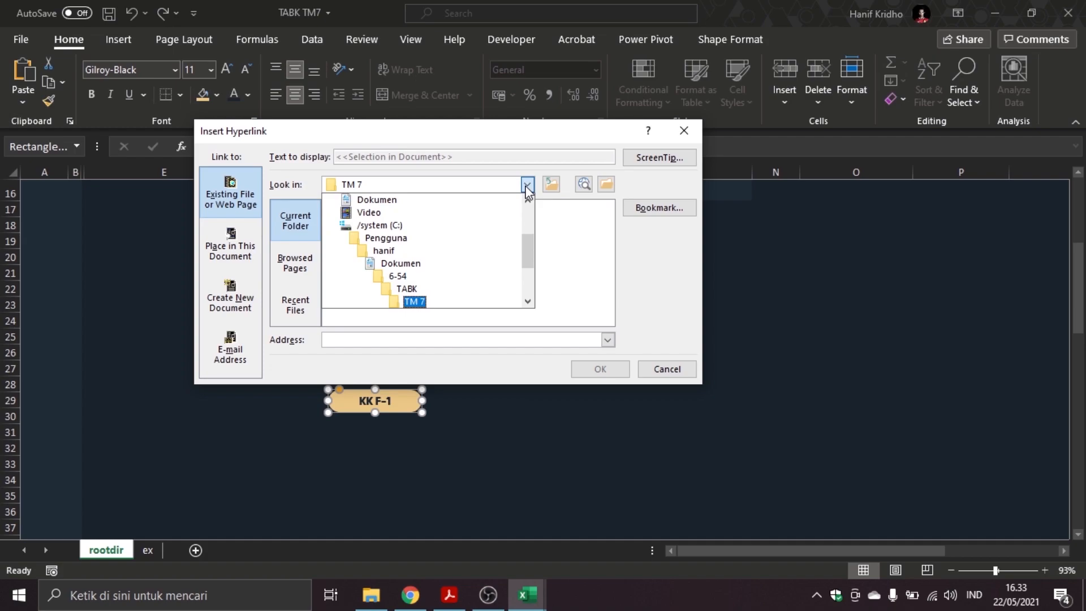
drag(526, 256, 527, 285)
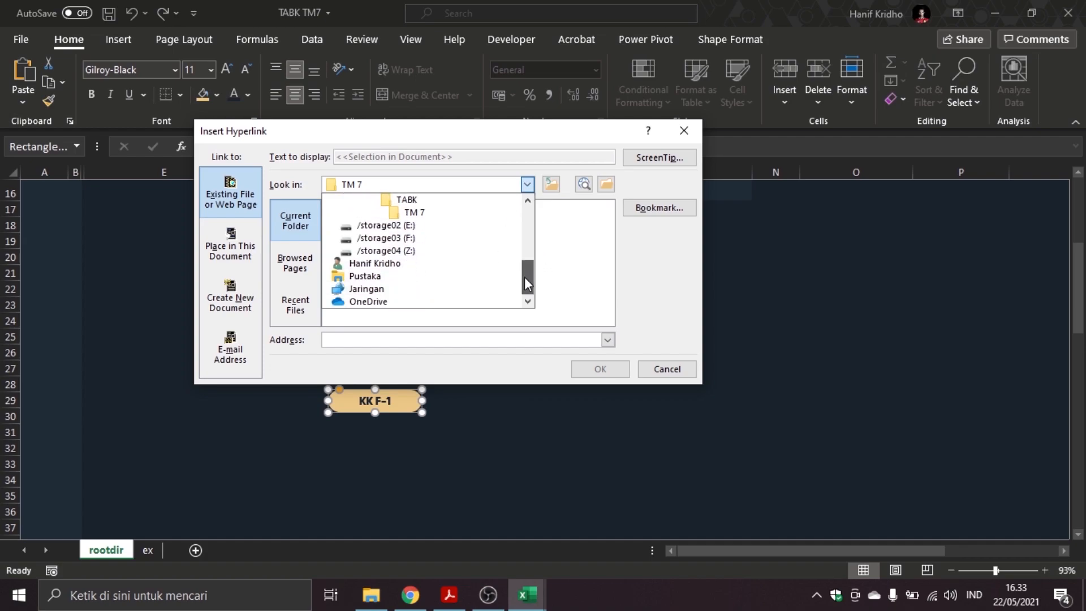
click(422, 252)
click(363, 210)
double_click(365, 213)
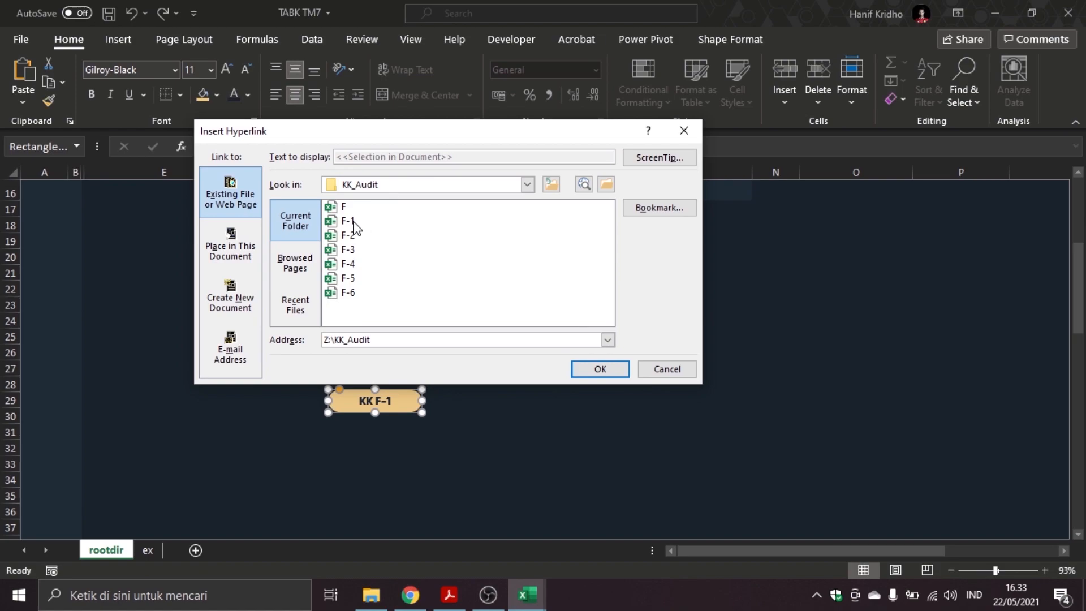
click(348, 221)
click(600, 369)
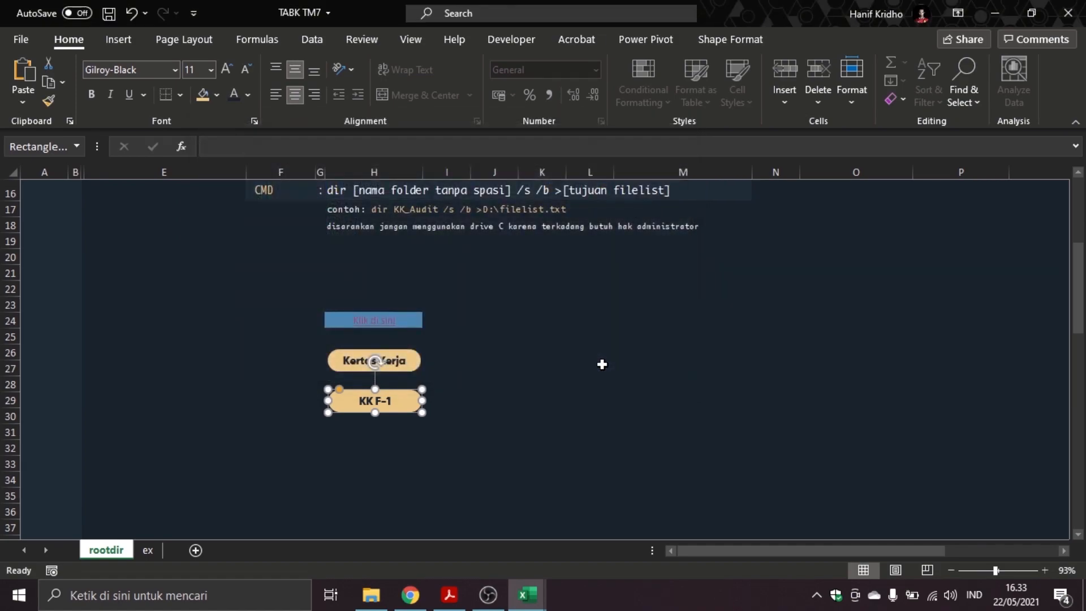
click(602, 364)
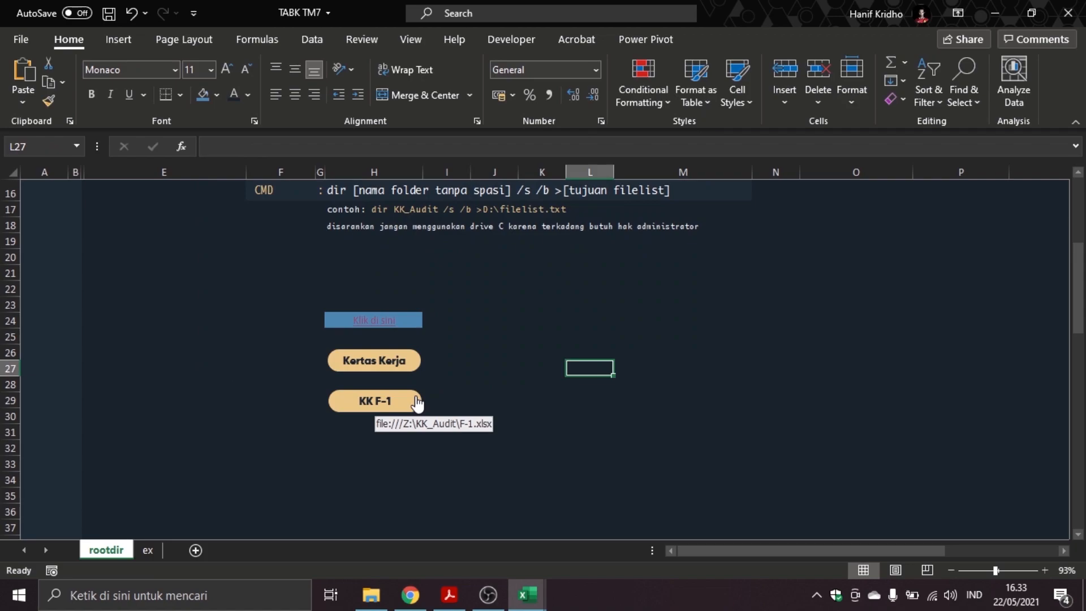
Step: Test the "KK F-1" button's link, and close the F-1 workbook without saving changes
click(417, 403)
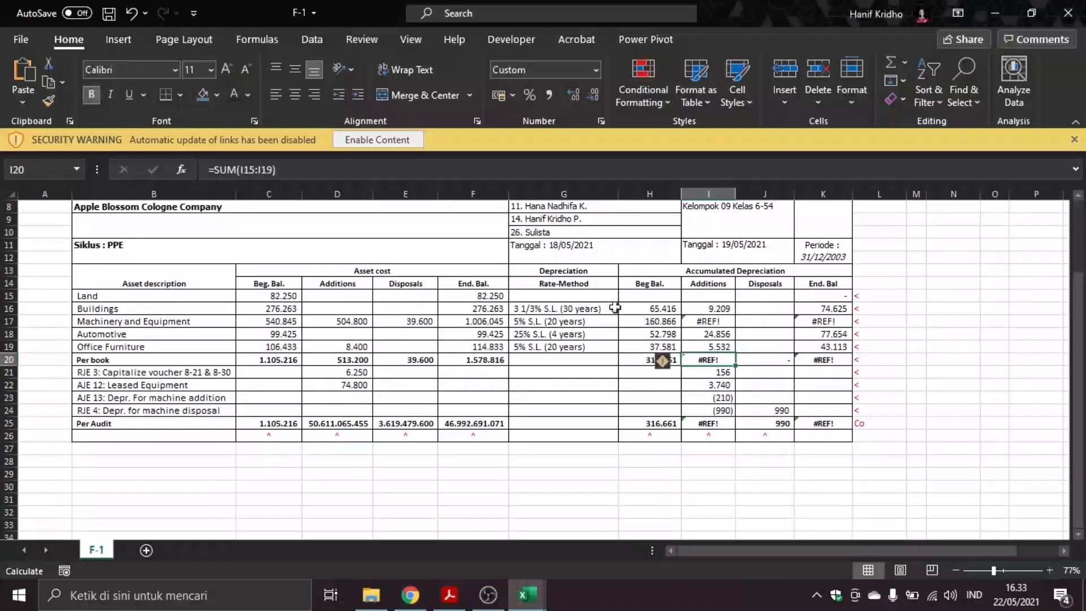
click(1068, 12)
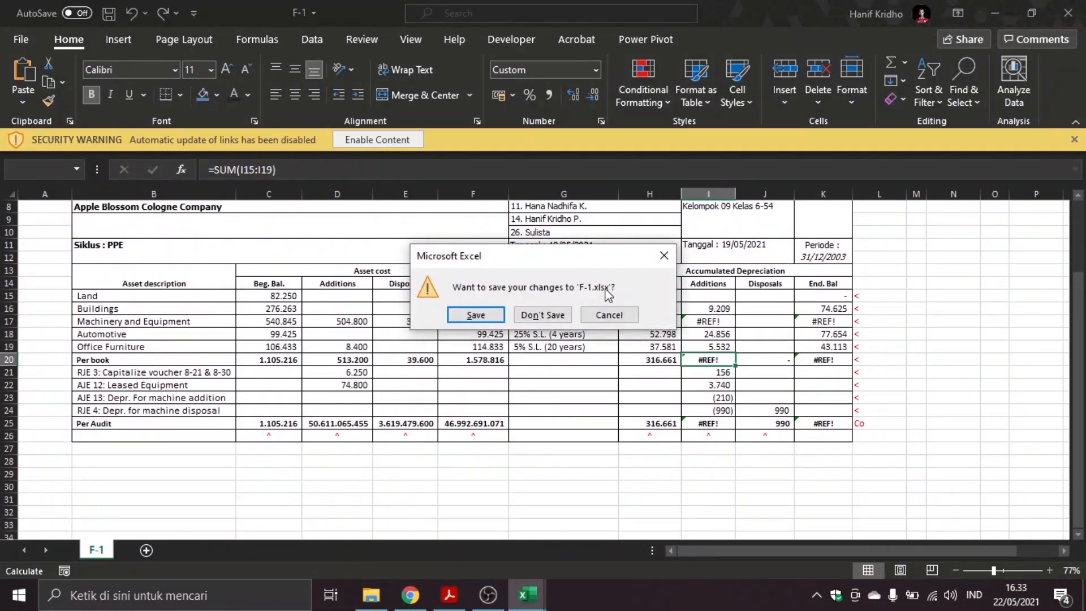
click(539, 312)
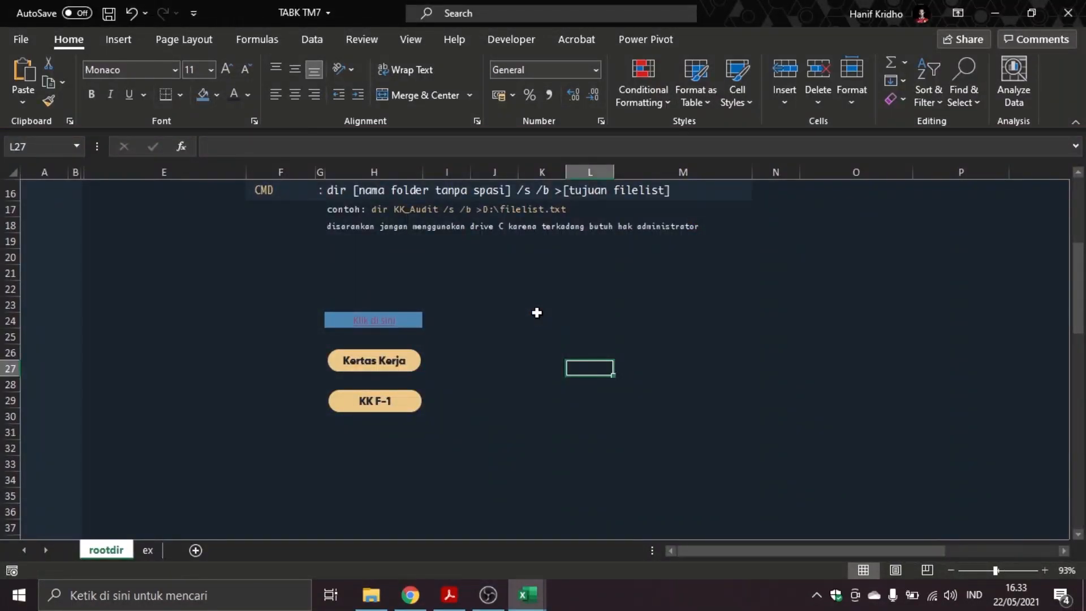
right_click(405, 402)
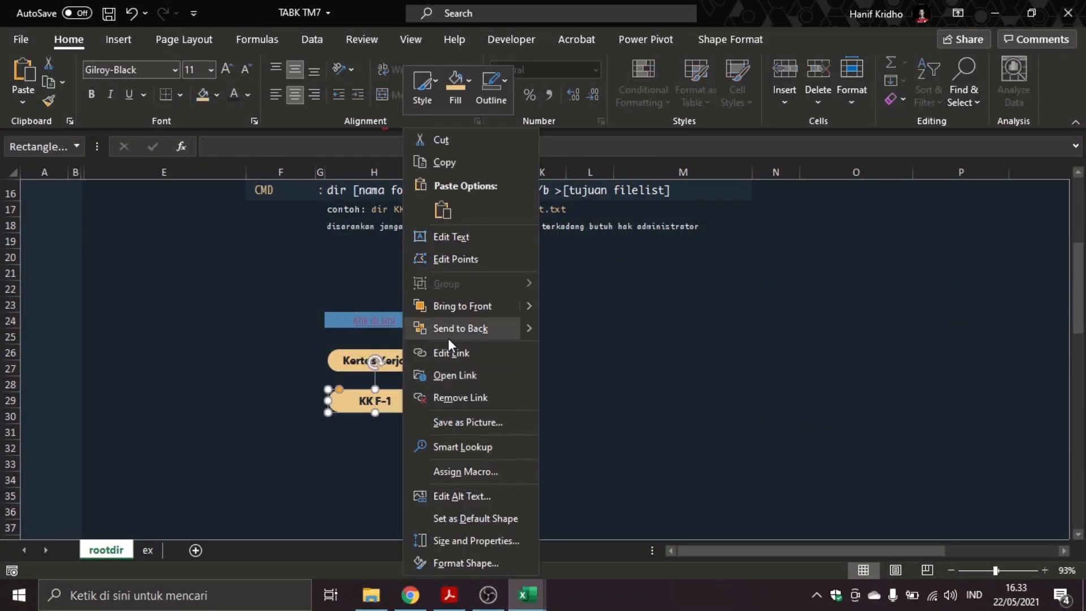
click(335, 326)
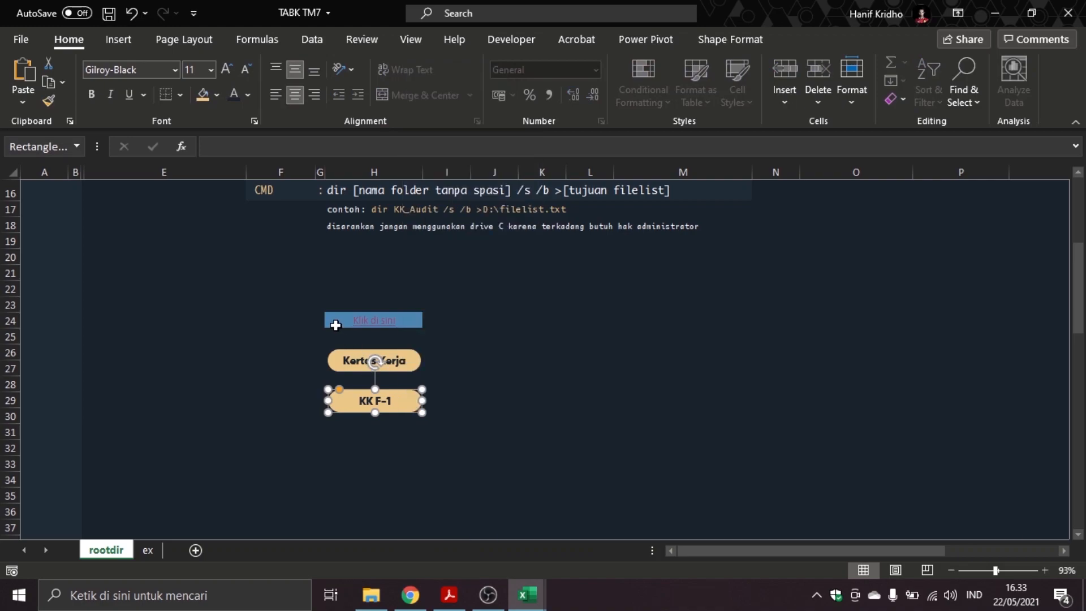
scroll(339, 319, up, 4)
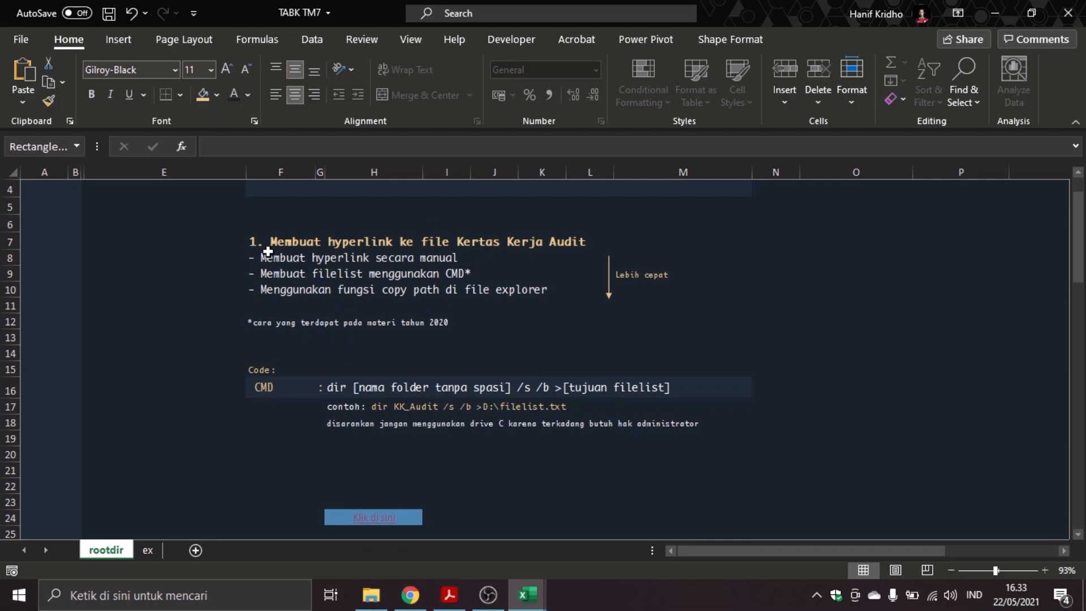
click(267, 252)
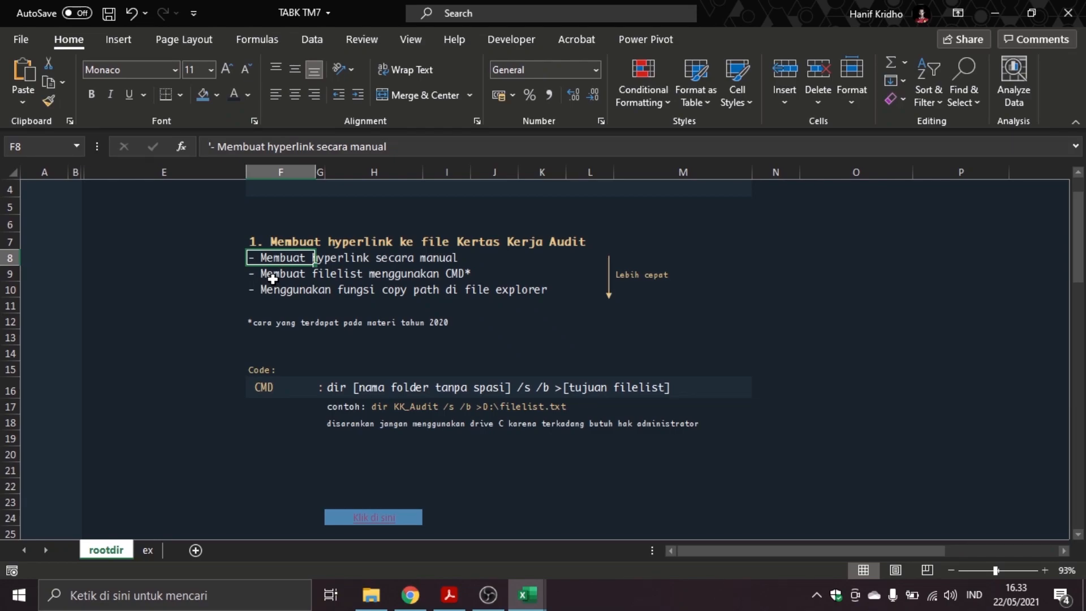
scroll(388, 353, down, 2)
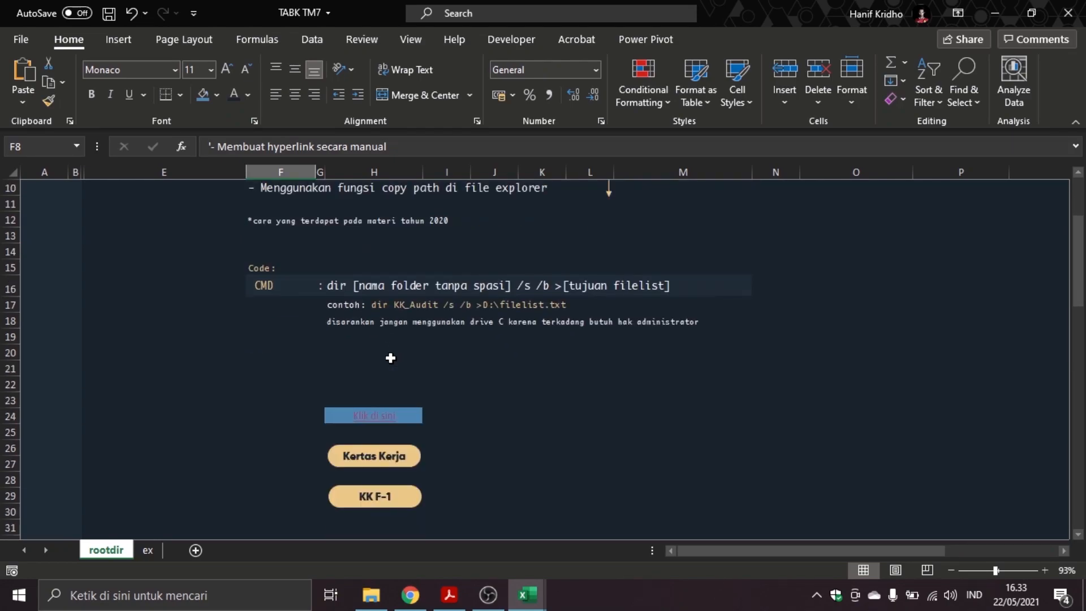
Step: Switch to File Explorer, open the KK_Audit folder on drive Z:, and duplicate all working paper files F to F-6 in that folder
click(382, 599)
click(73, 469)
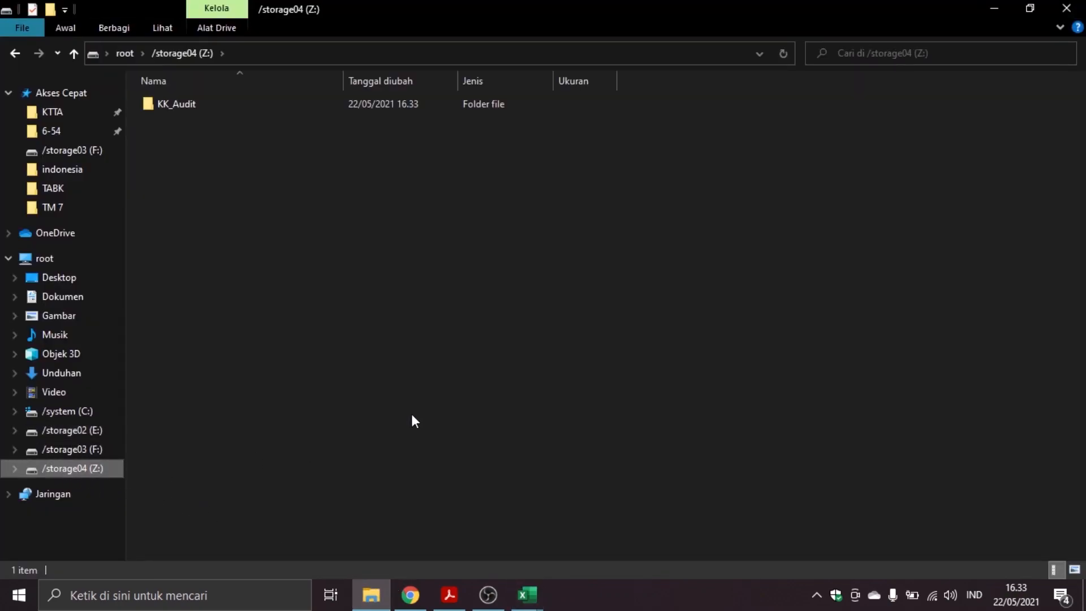
double_click(283, 102)
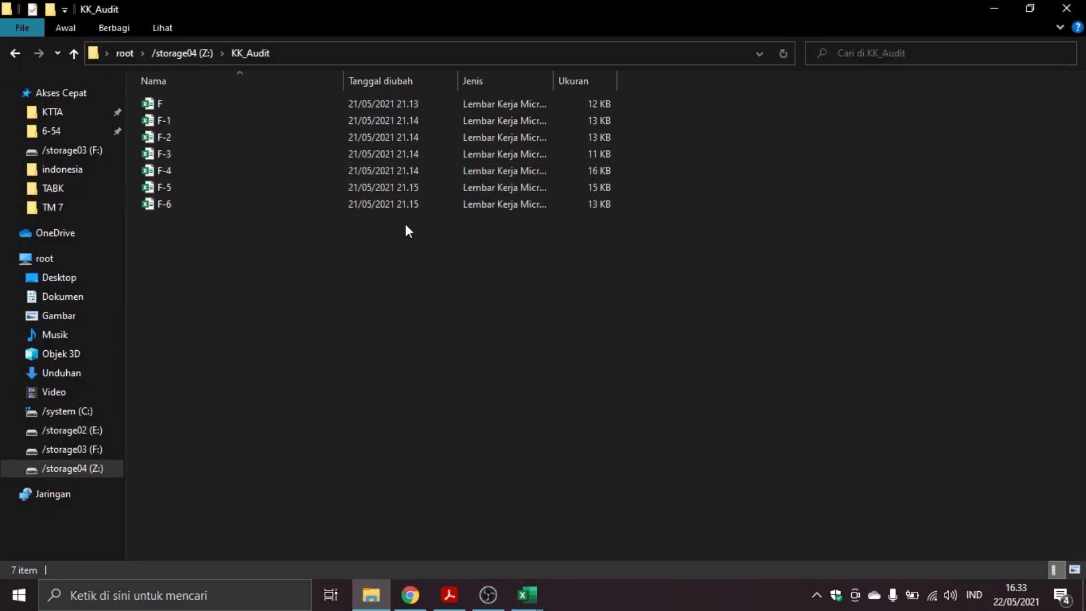
drag(365, 208, 371, 62)
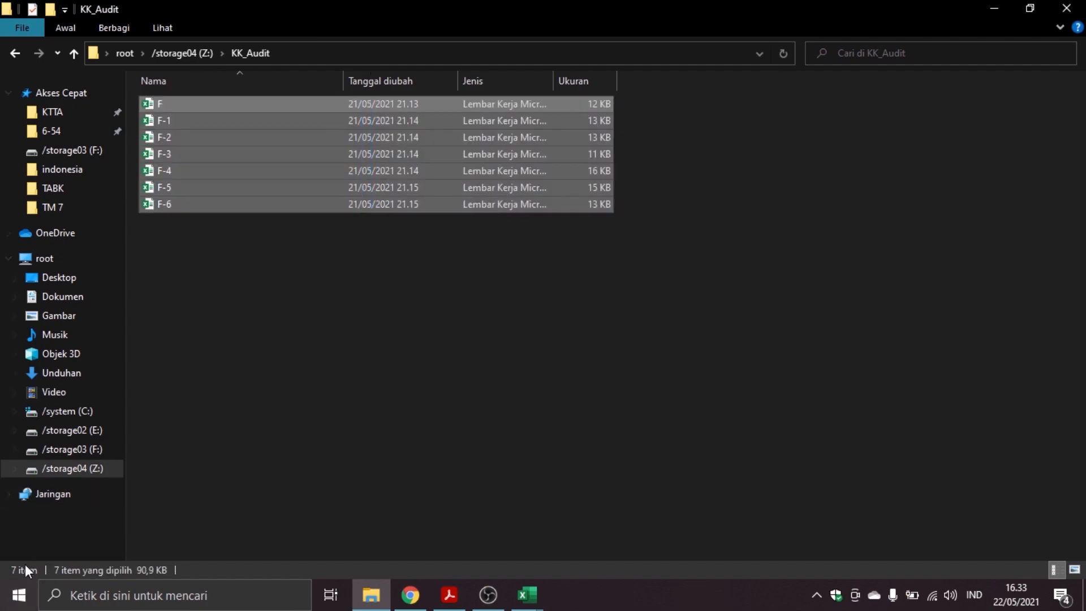
click(250, 258)
drag(266, 436, 291, 56)
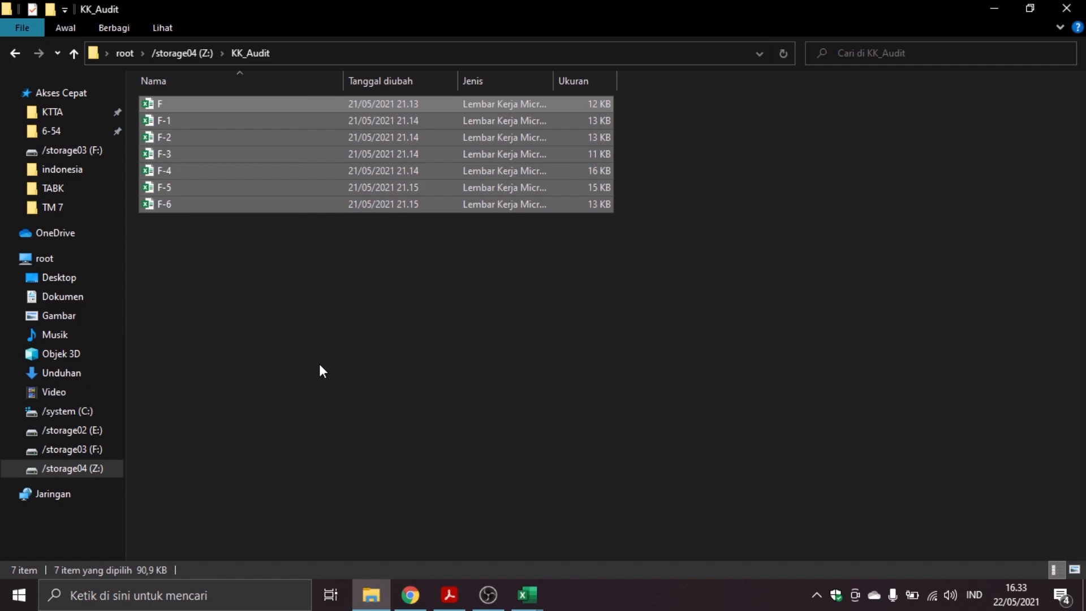
click(320, 371)
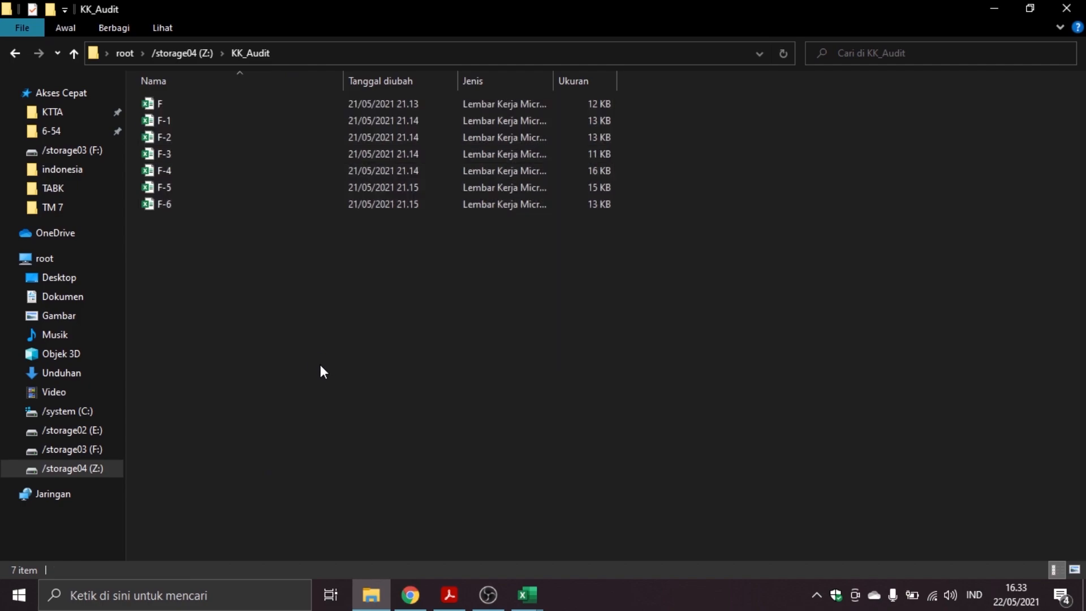
key(ctrl+v)
drag(334, 418, 387, 63)
click(729, 201)
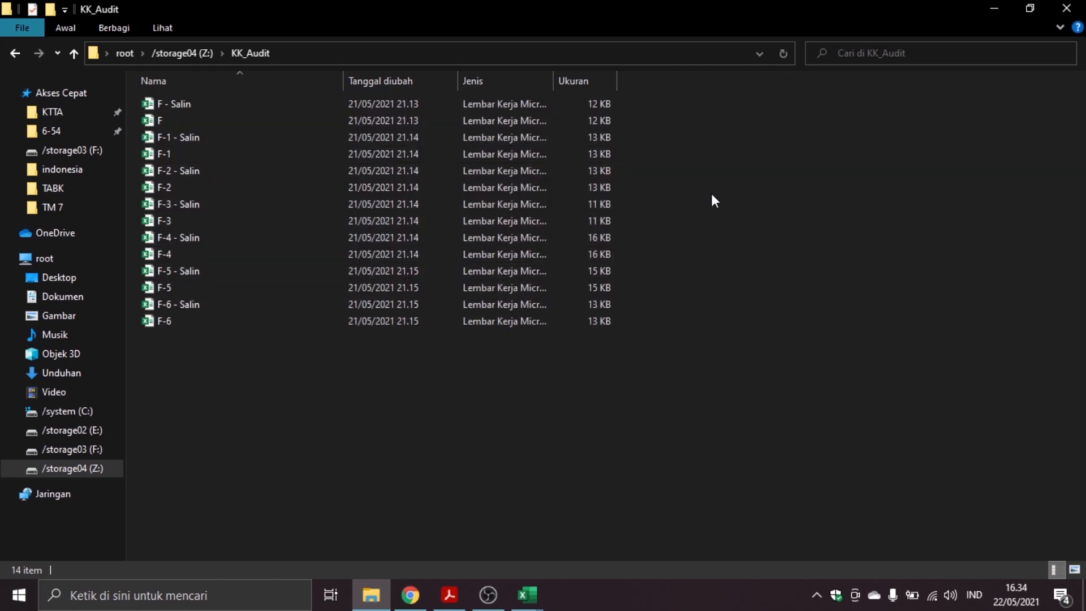
mouse_move(527, 595)
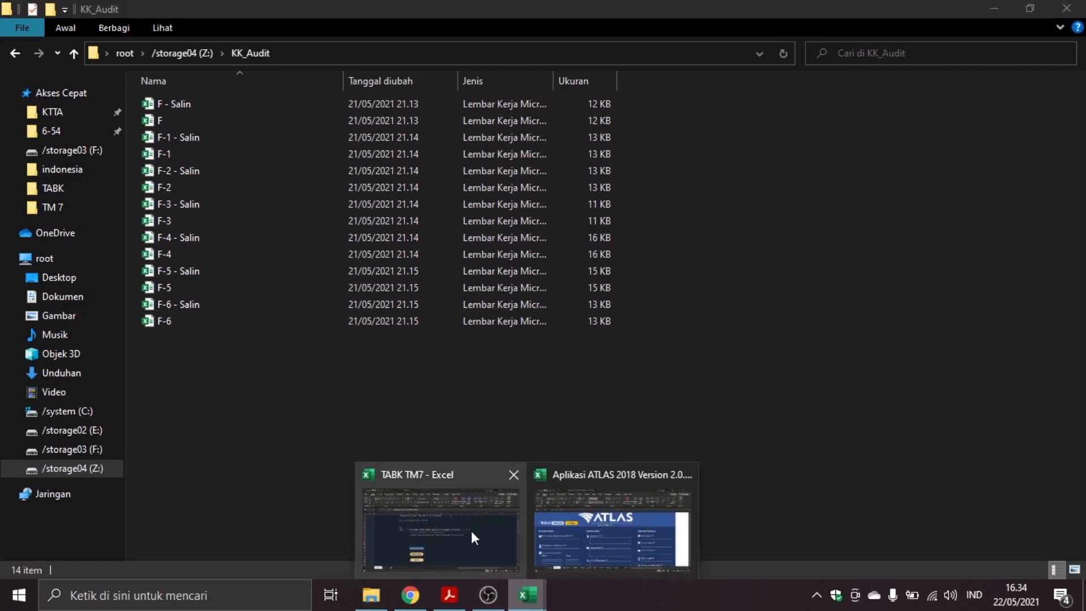
click(473, 531)
right_click(406, 456)
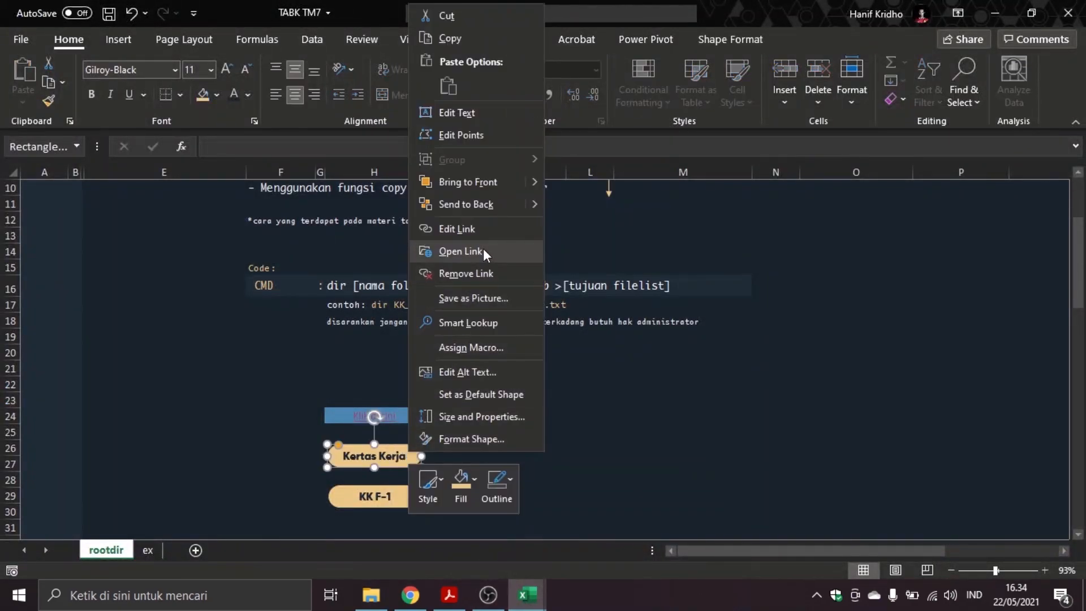
click(703, 405)
click(674, 382)
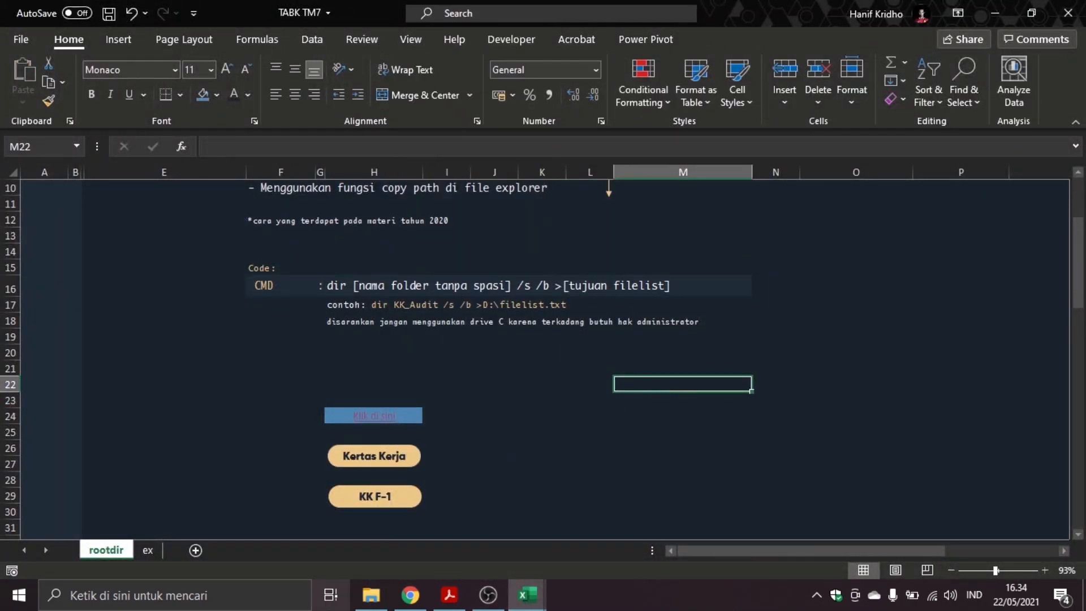
Step: Switch to File Explorer and go back from the KK_Audit folder to the root of drive Z:
click(371, 594)
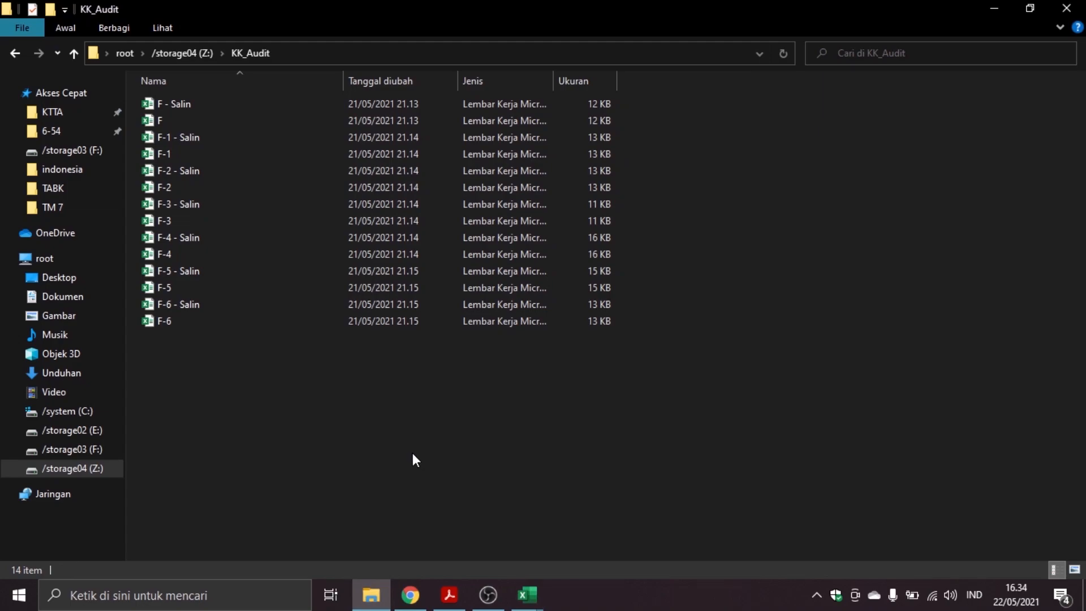
click(14, 55)
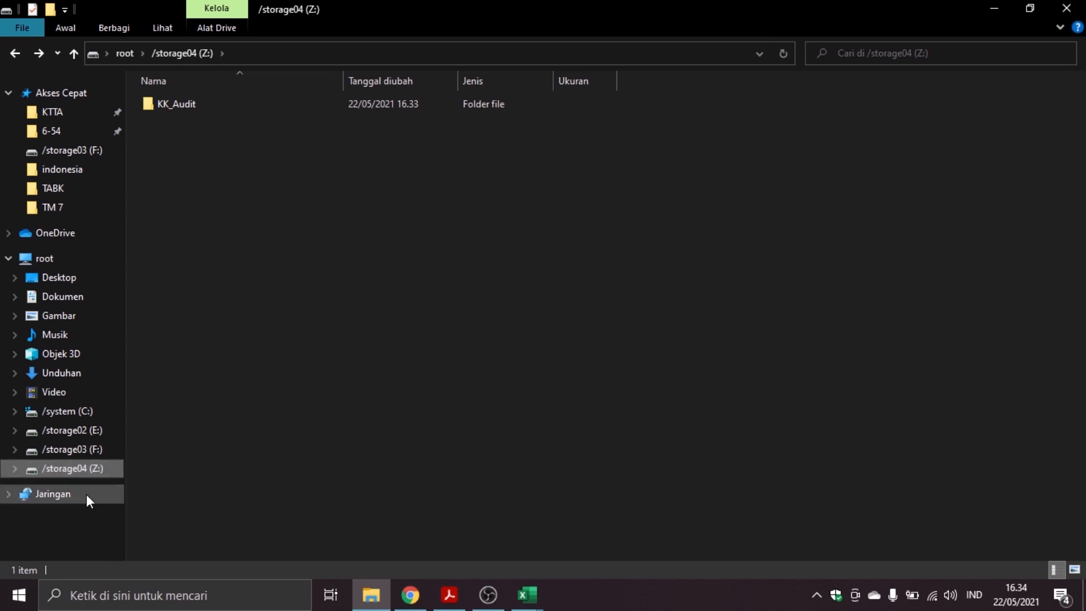
click(200, 104)
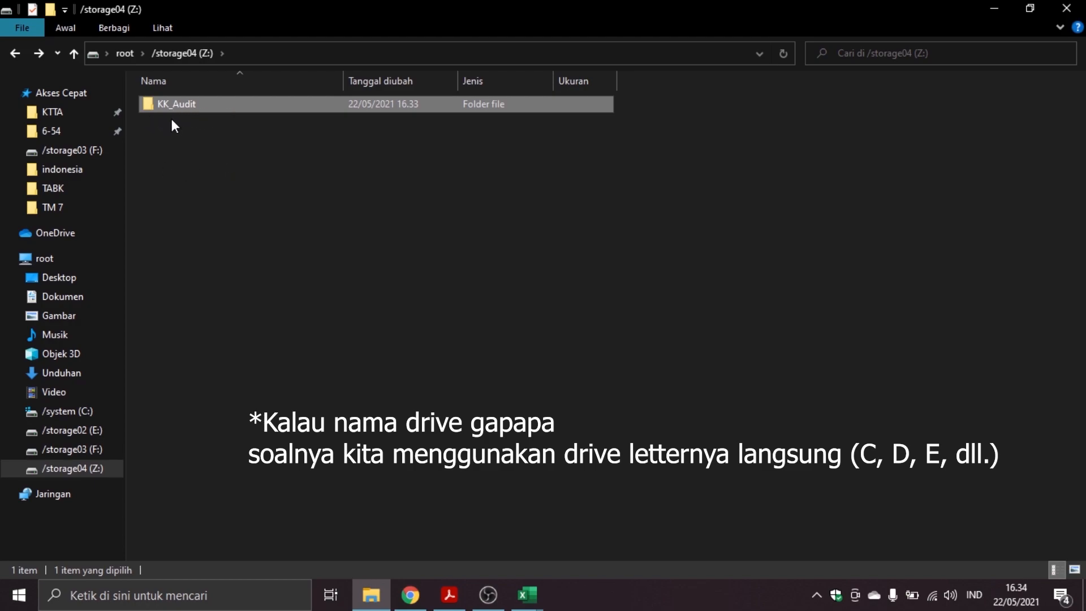
click(251, 208)
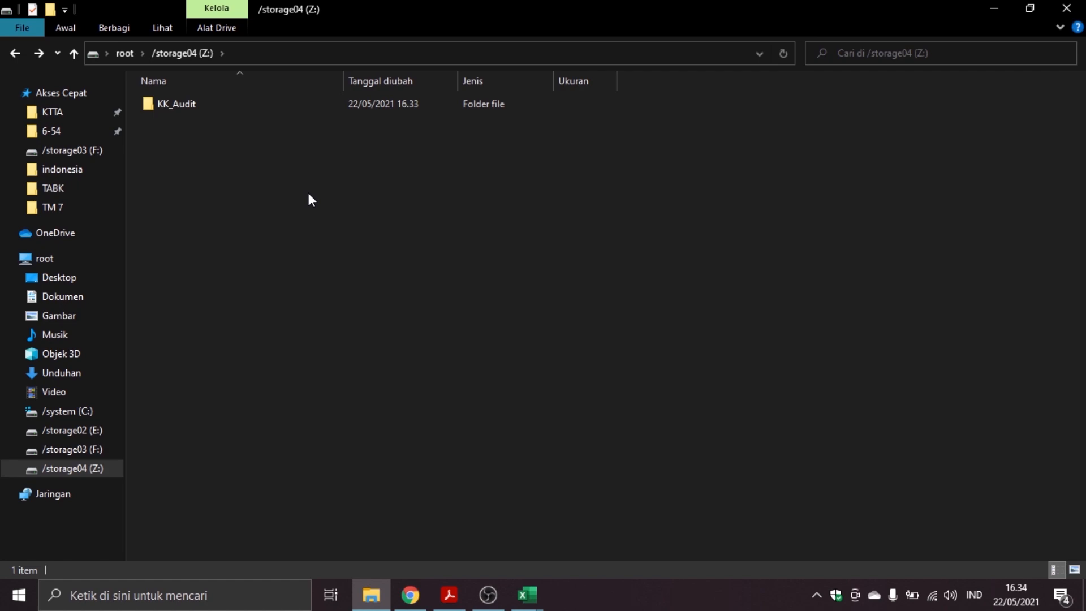
right_click(310, 207)
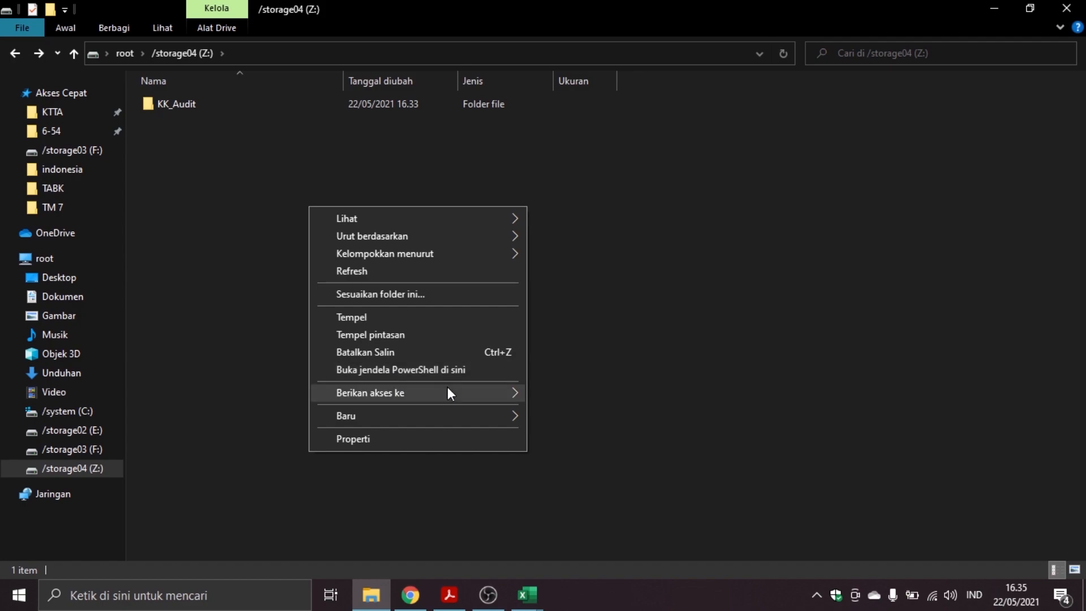
click(289, 293)
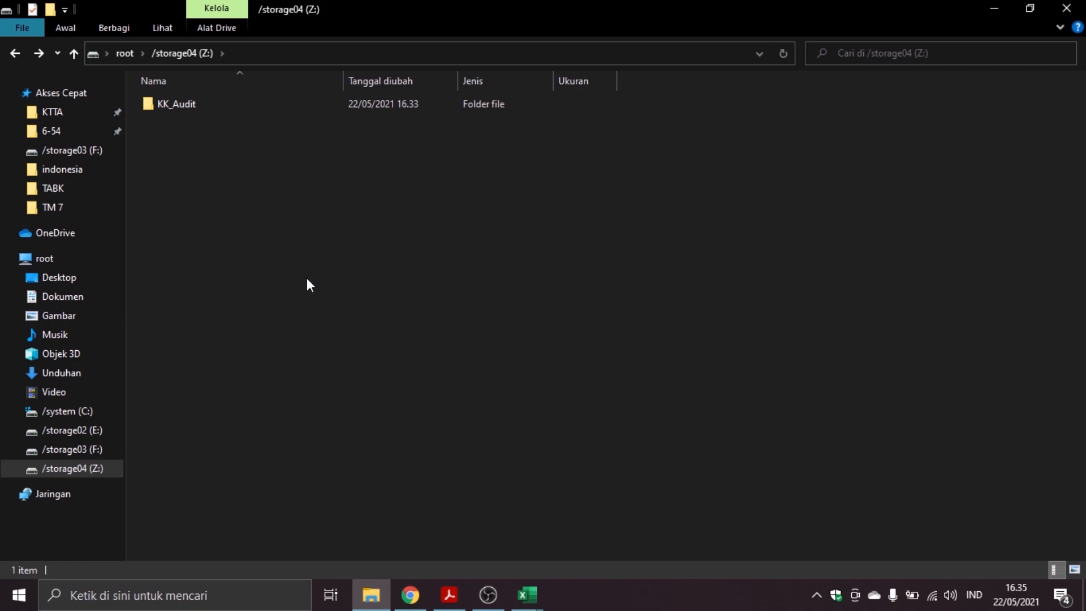
Step: Open a PowerShell window in the root of drive Z: and start the command prompt with cmd
right_click(303, 189)
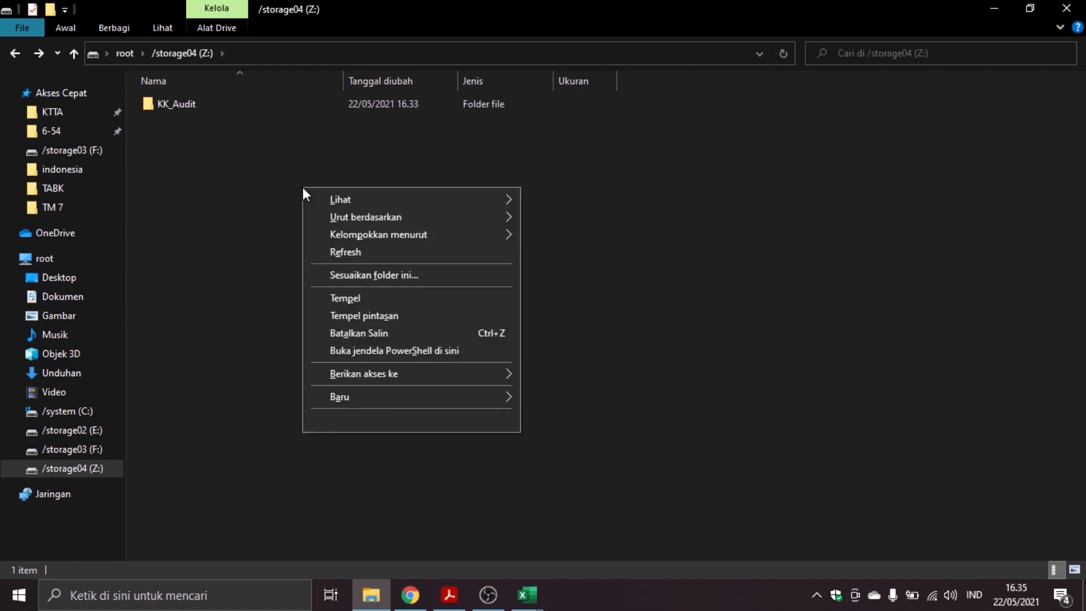
click(372, 351)
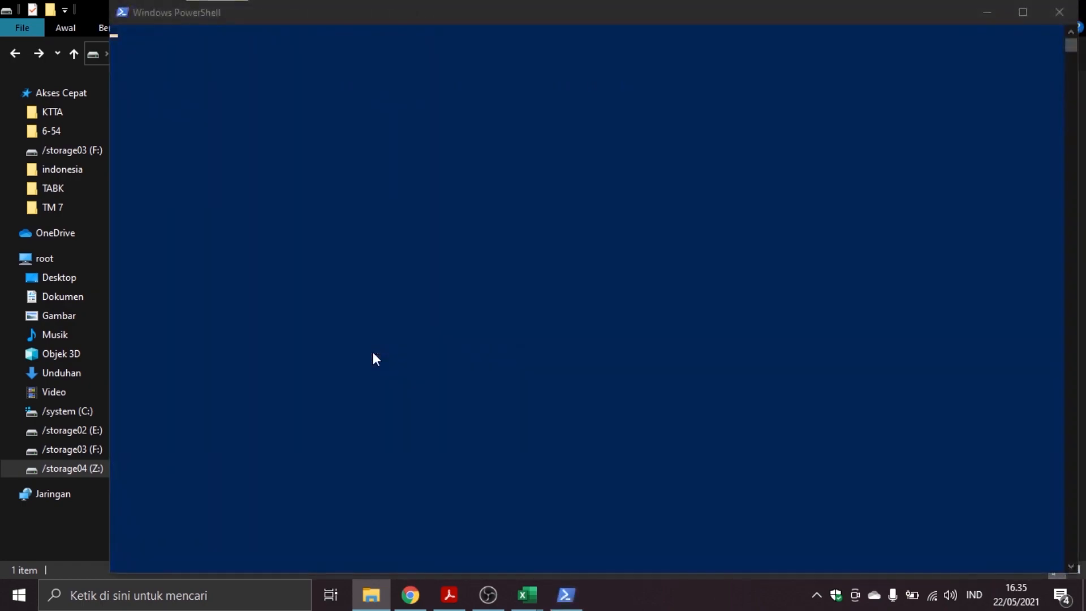
drag(499, 3, 502, 84)
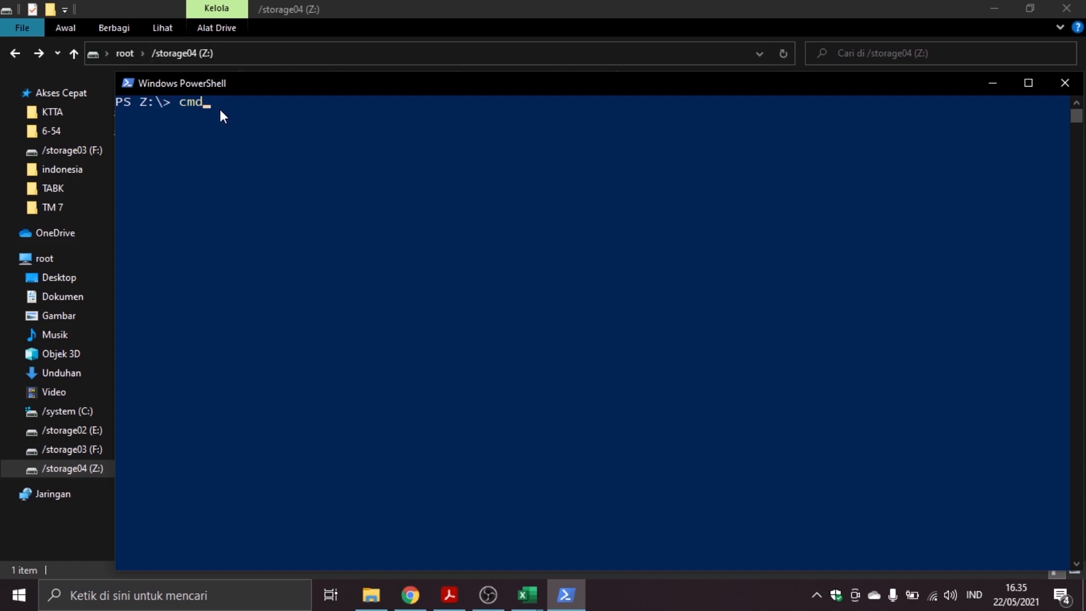
key(Return)
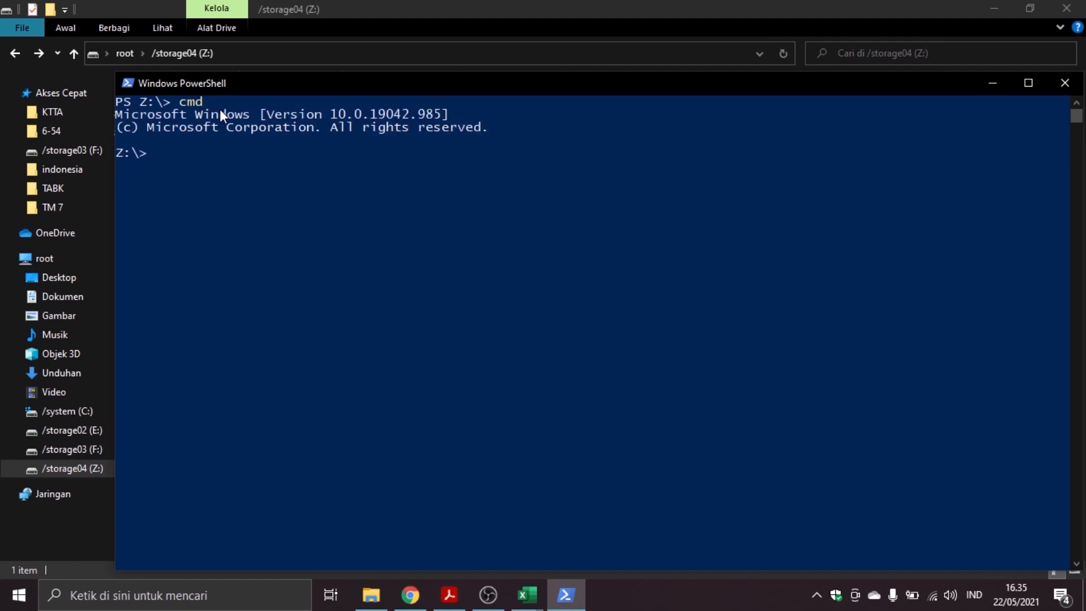
Step: Write the KK_Audit folder's file paths to a text file by running dir KK_Audit /s /b >Z:\filelist.txt
text(dir)
drag(465, 83, 507, 165)
text(KK_Audit)
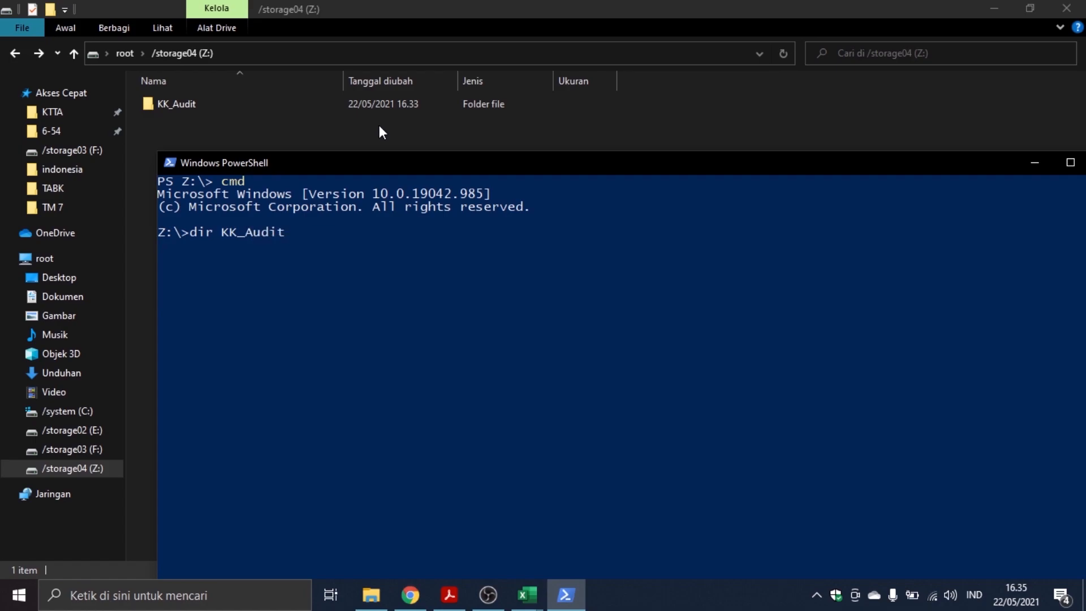
text( /s /b >Z:\filelist.twt)
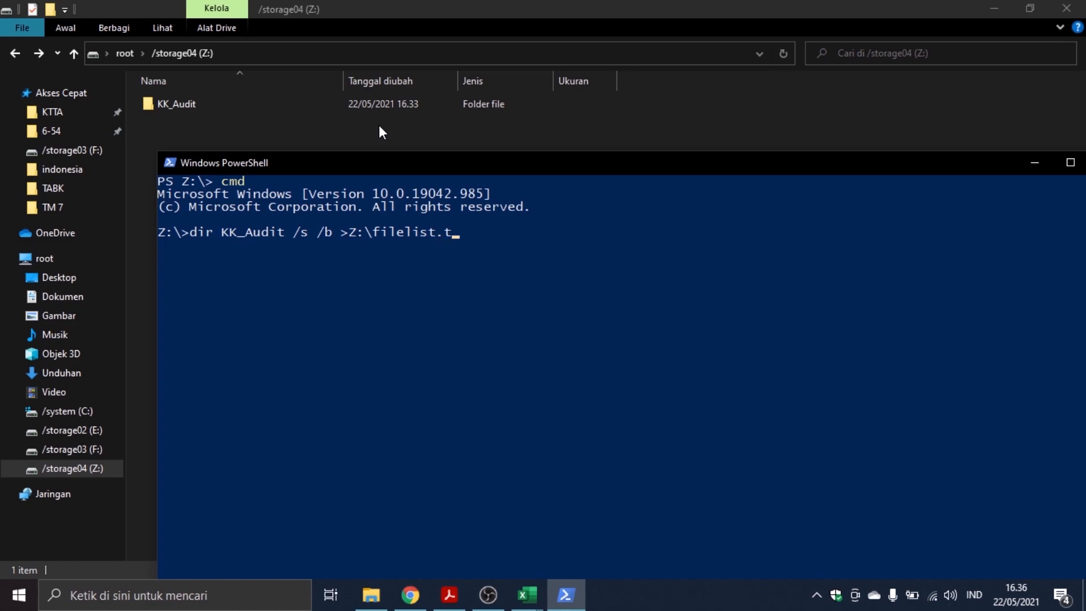
key(BackSpace)
key(BackSpace)
text(xt)
key(Return)
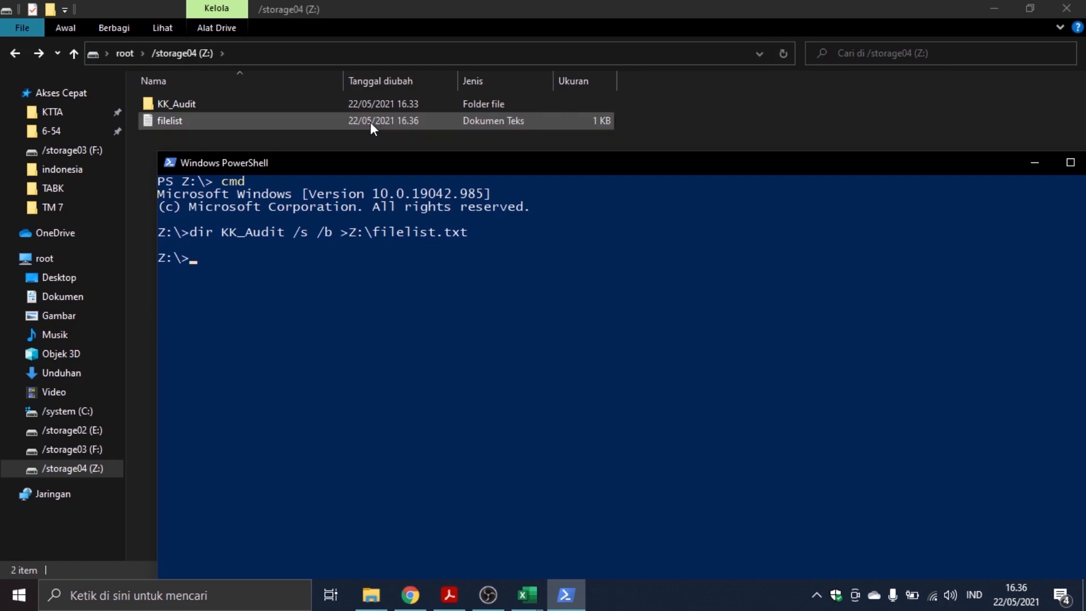
Step: Open the filelist text file from drive Z:, examine the listed KK_Audit file paths, and close it
drag(490, 168, 440, 280)
click(384, 121)
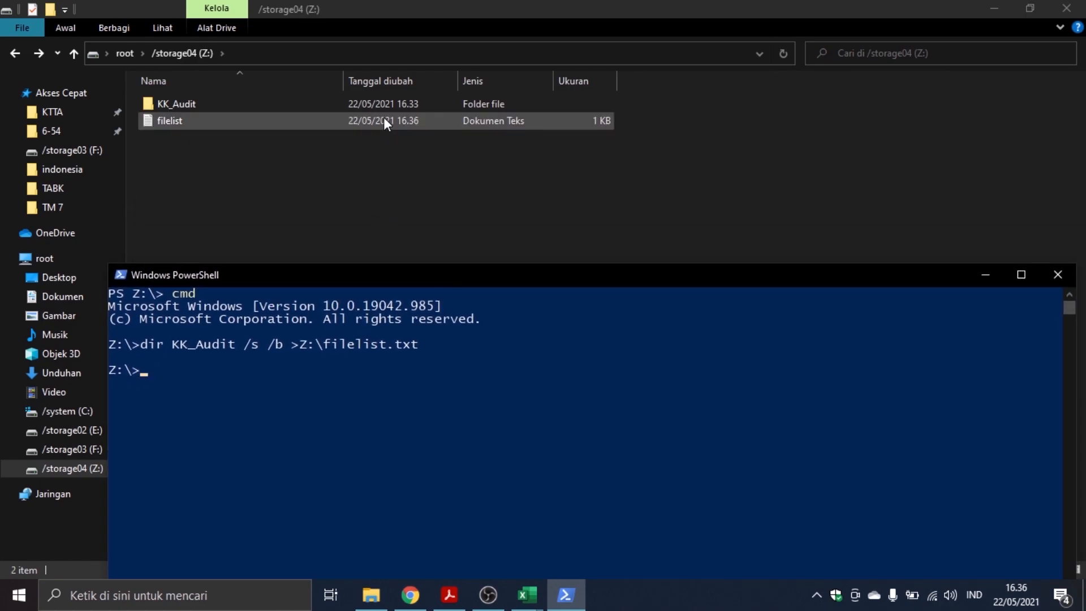
double_click(383, 121)
drag(351, 316, 29, 110)
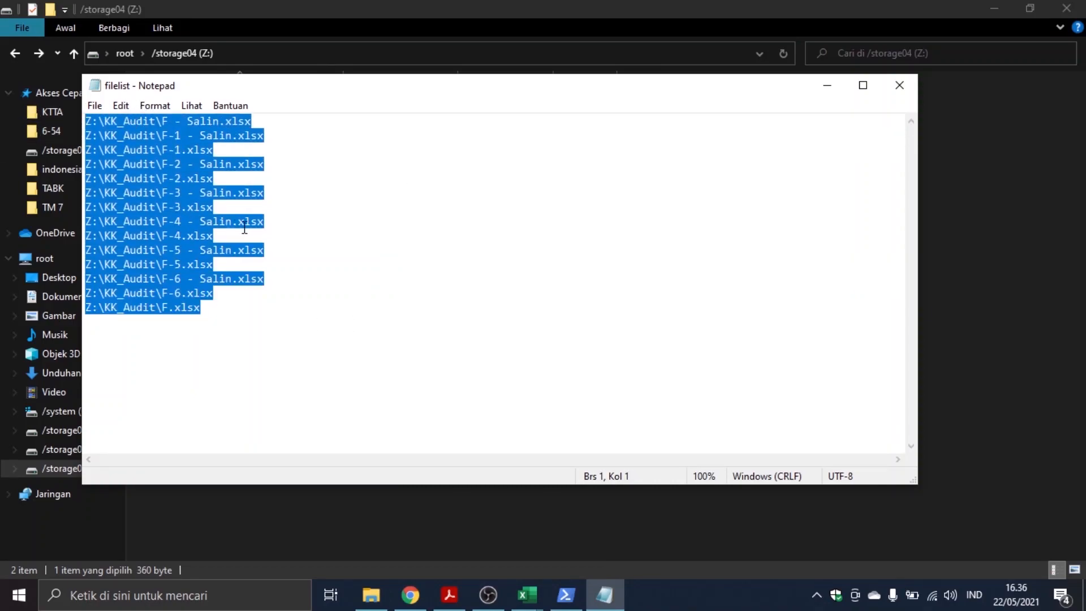
drag(271, 306, 31, 113)
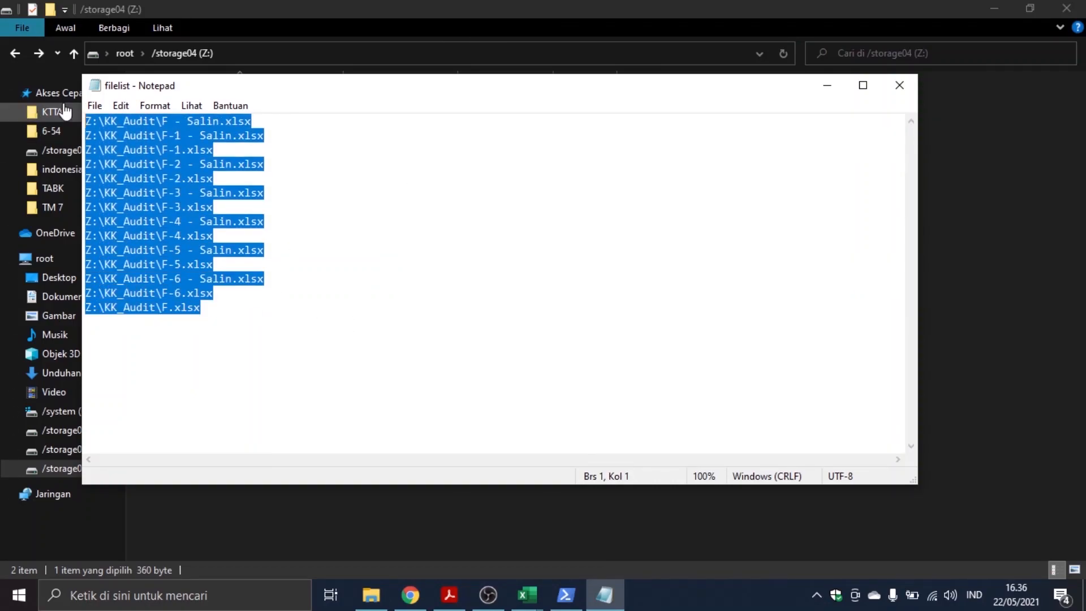
drag(300, 93, 364, 195)
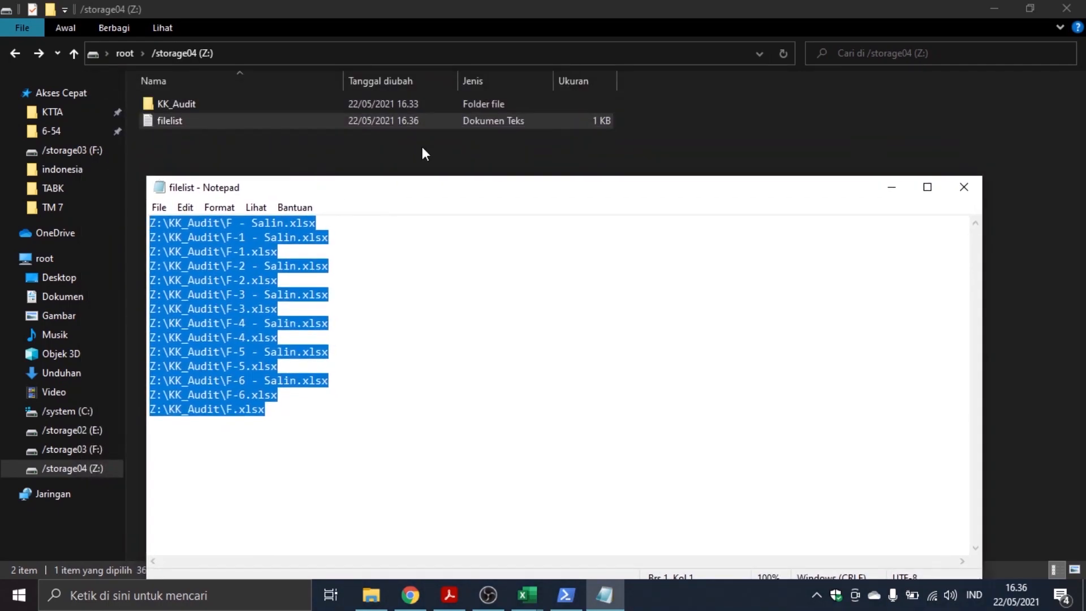
click(964, 195)
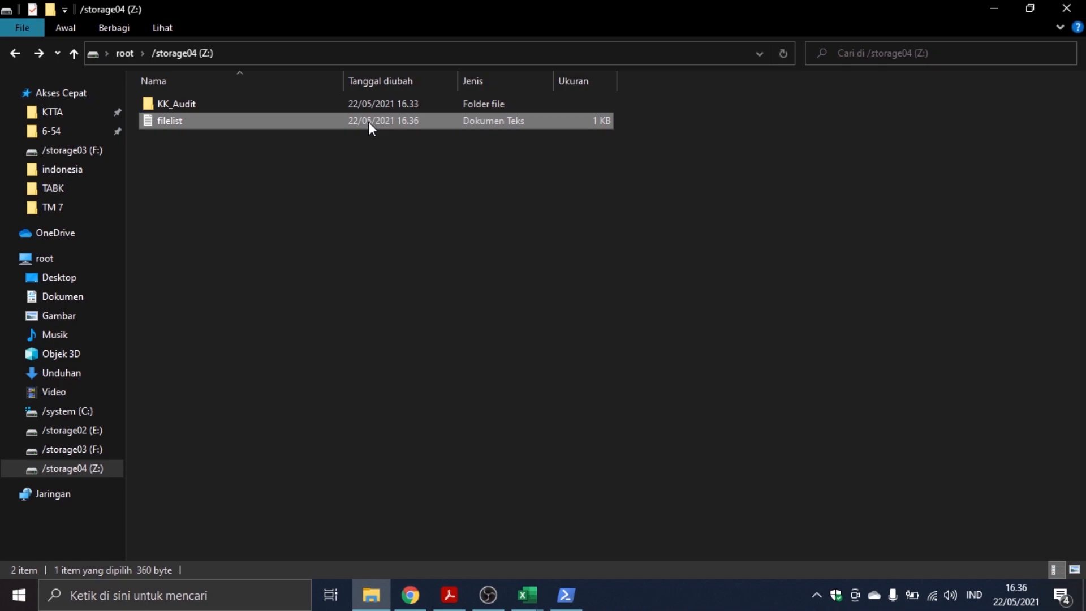
Step: Open the filelist text file in Excel and widen column A to fit the file paths
drag(368, 121, 485, 453)
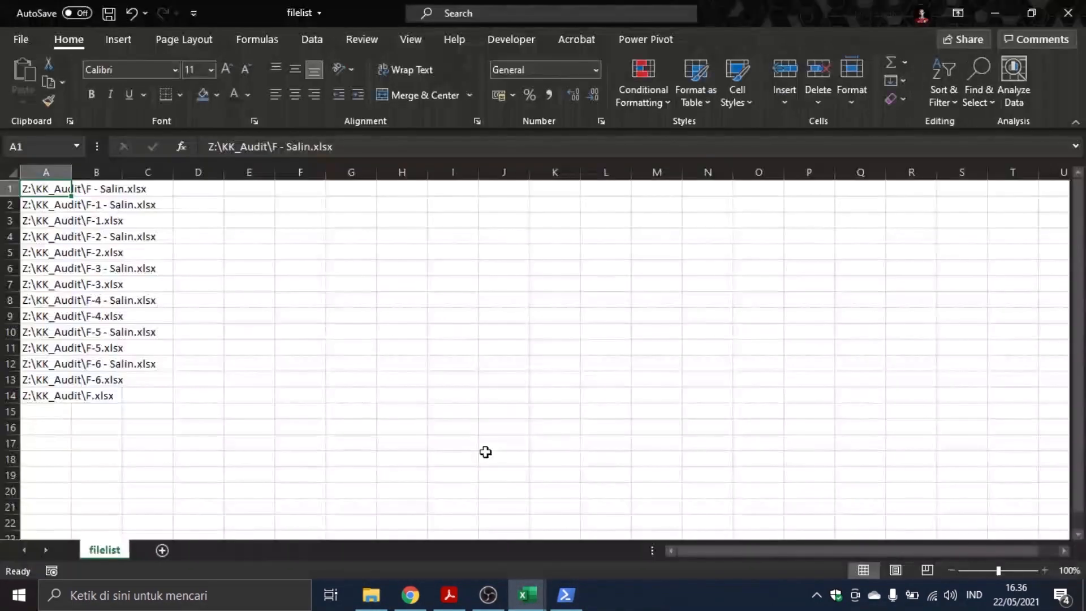
drag(42, 185, 61, 394)
click(247, 315)
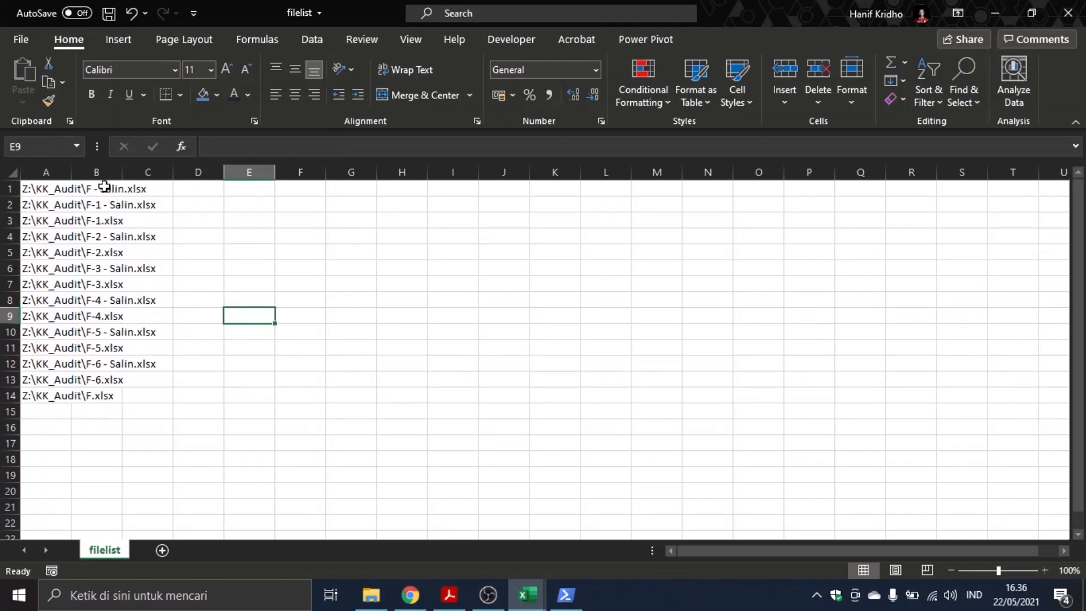
drag(71, 172, 180, 171)
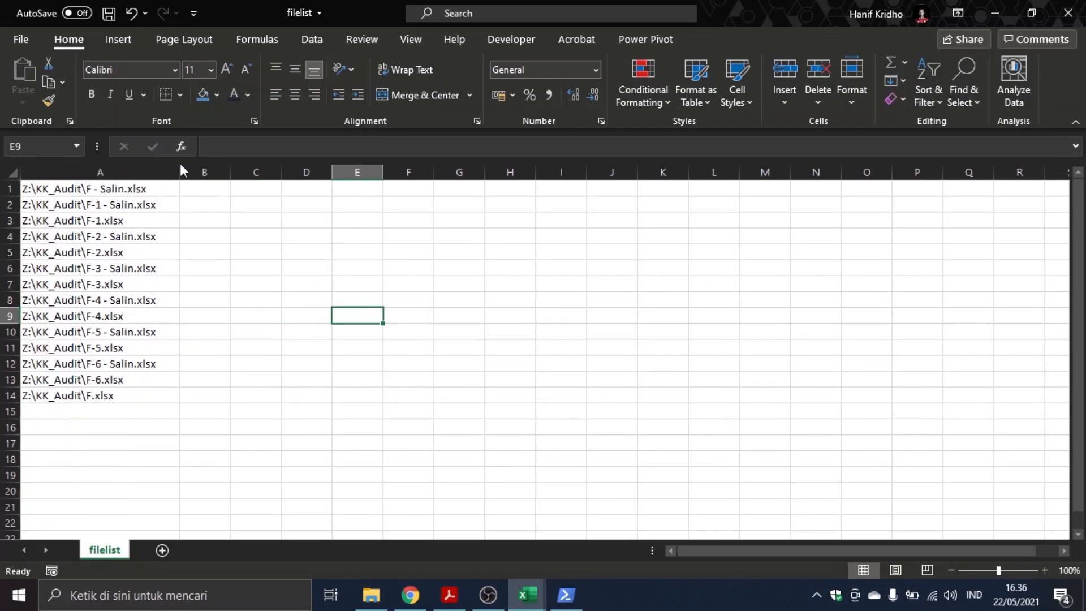
Step: Enter the formula =HYPERLINK(A1) in cell B1 to link to the first file path
click(217, 182)
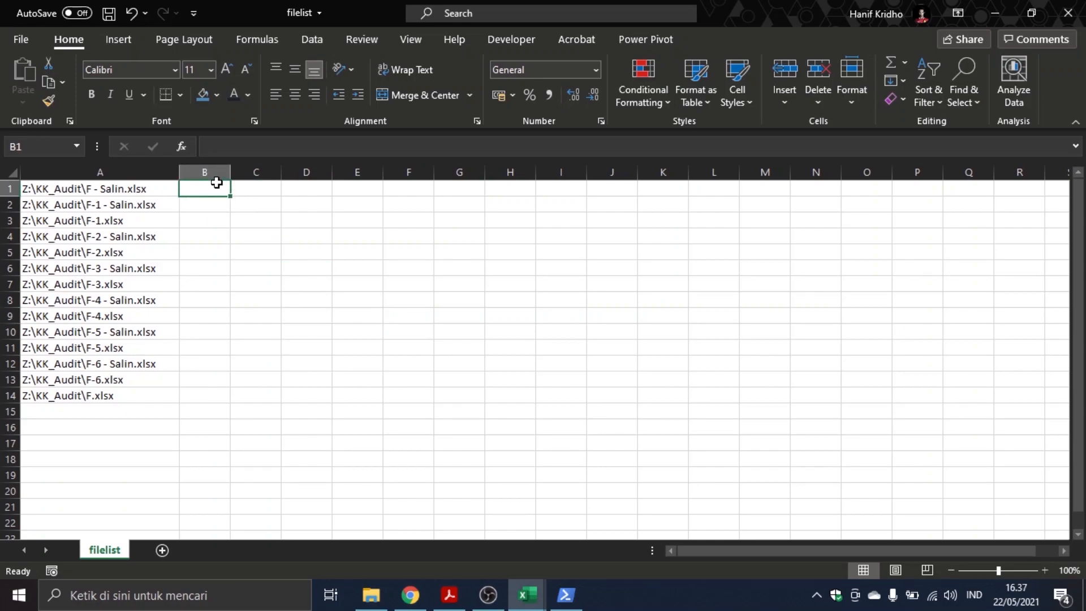
text(=h)
key(BackSpace)
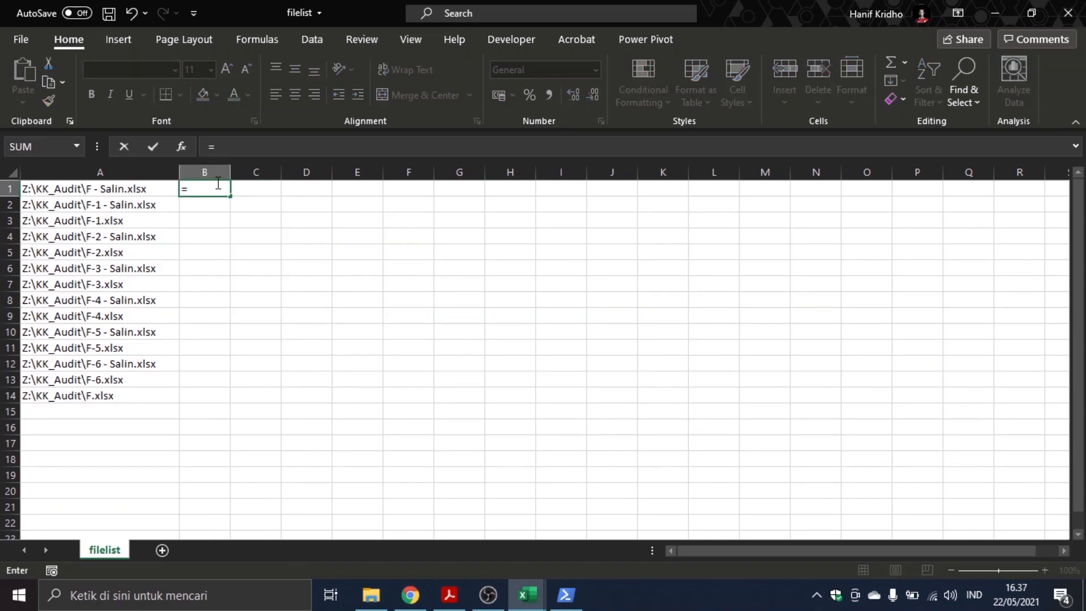
text(hyperlink)
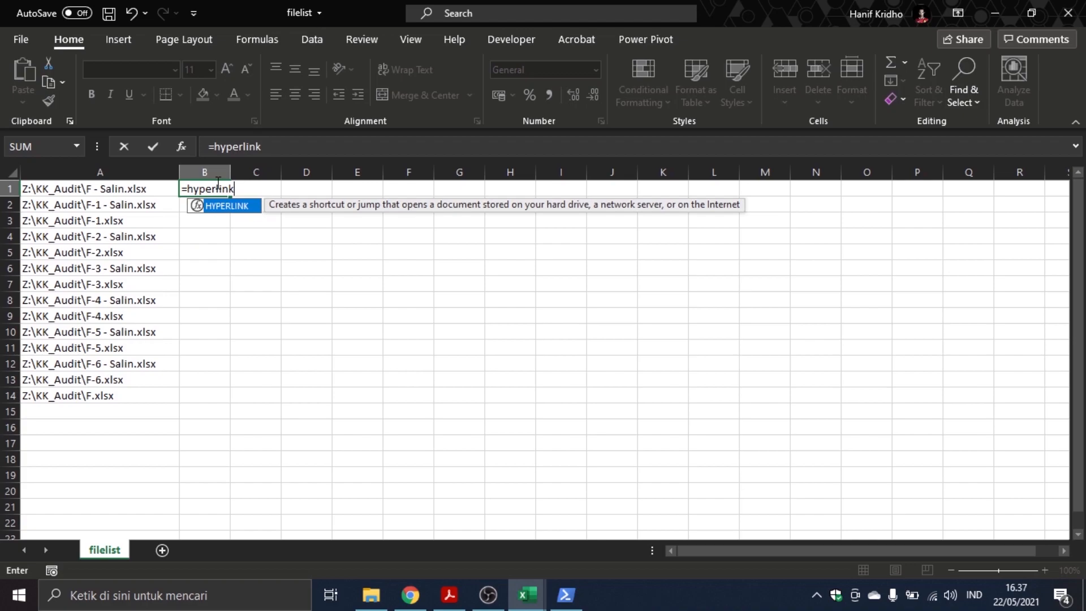
text(()
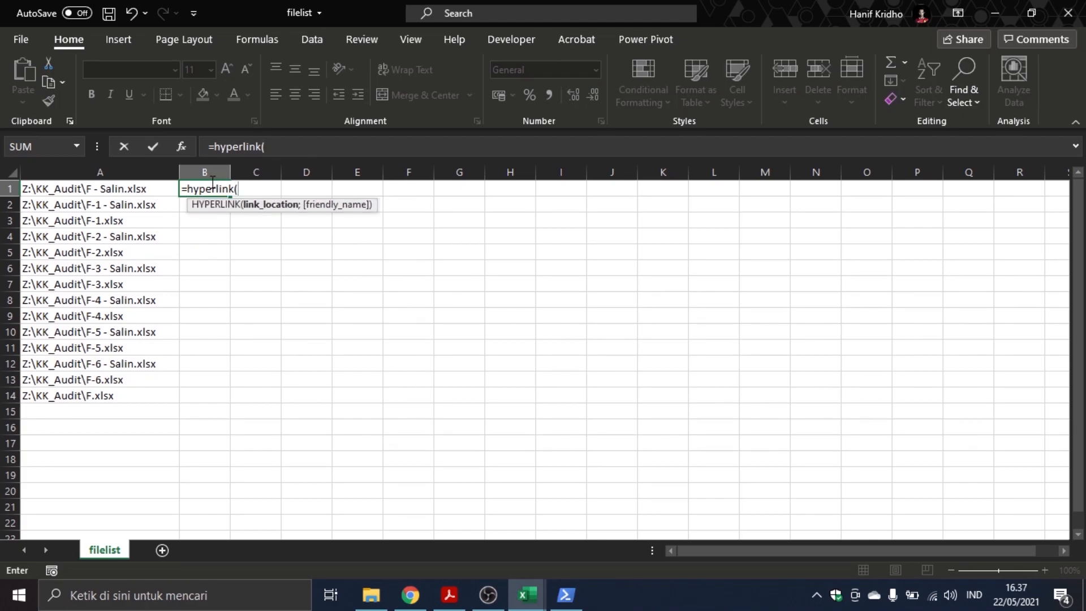
click(117, 188)
text())
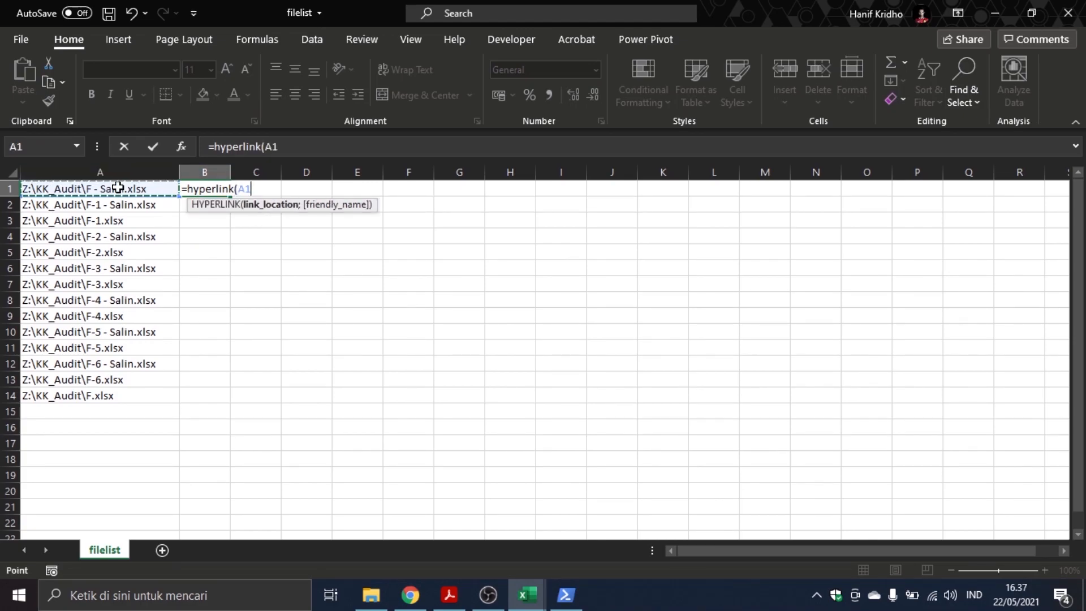
key(ctrl+Return)
Step: Fill the HYPERLINK formula from B1 down to B14 for all listed file paths
click(182, 202)
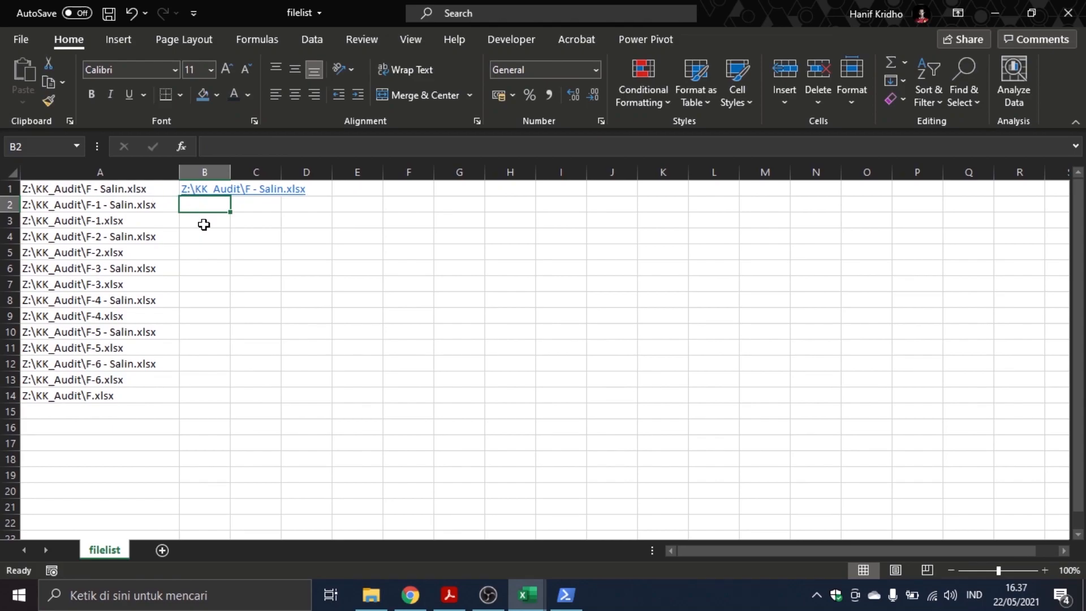
key(Up)
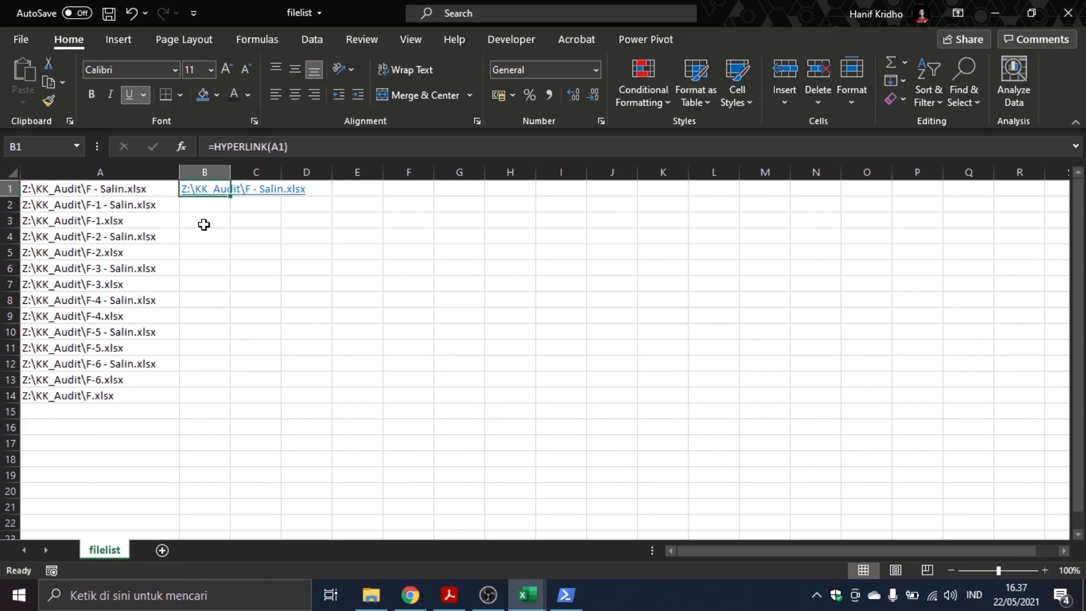
double_click(230, 197)
click(461, 229)
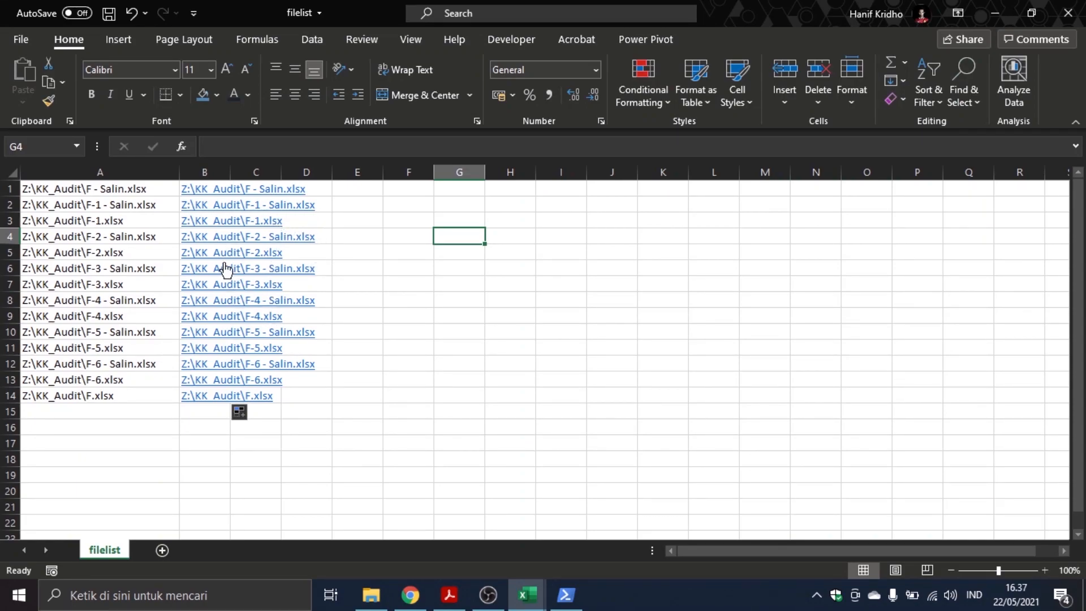
drag(107, 399, 107, 187)
click(476, 295)
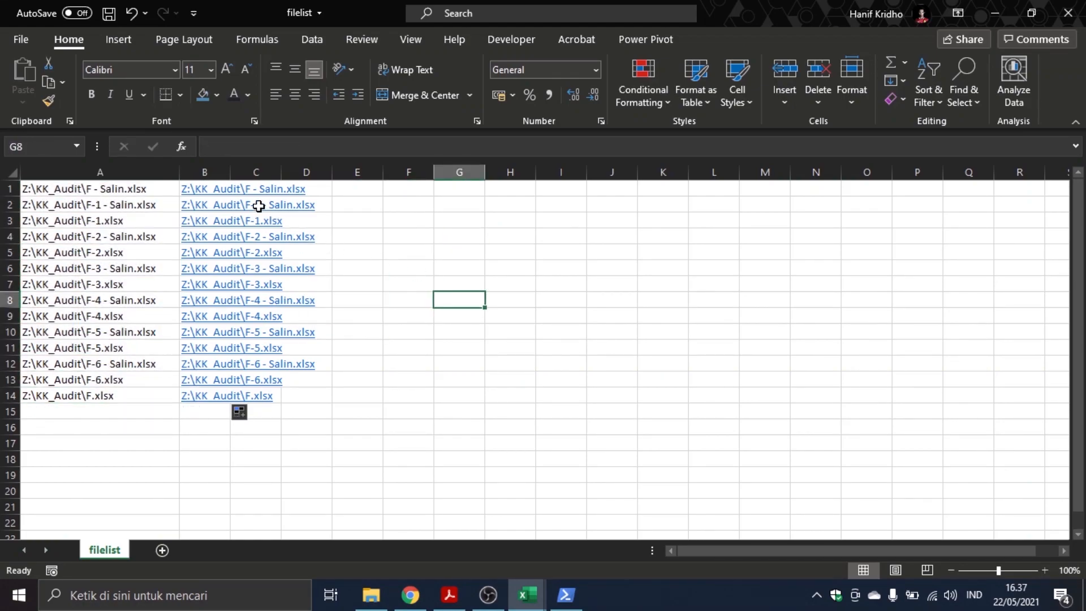
Step: Test the hyperlink in cell B1, and close the F - Salin workbook it opens
click(226, 187)
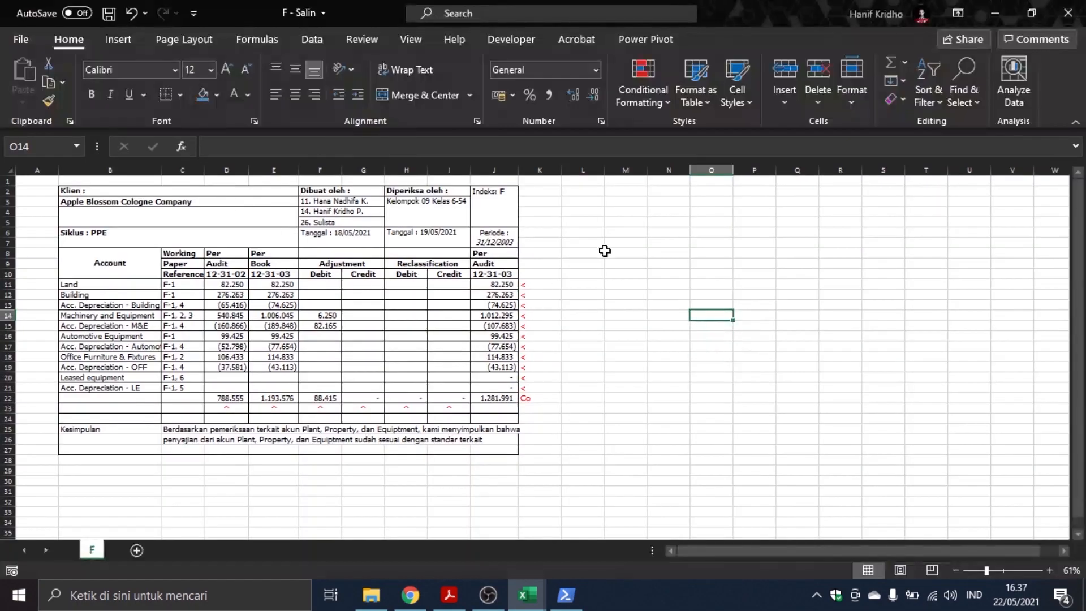
click(1067, 12)
click(611, 314)
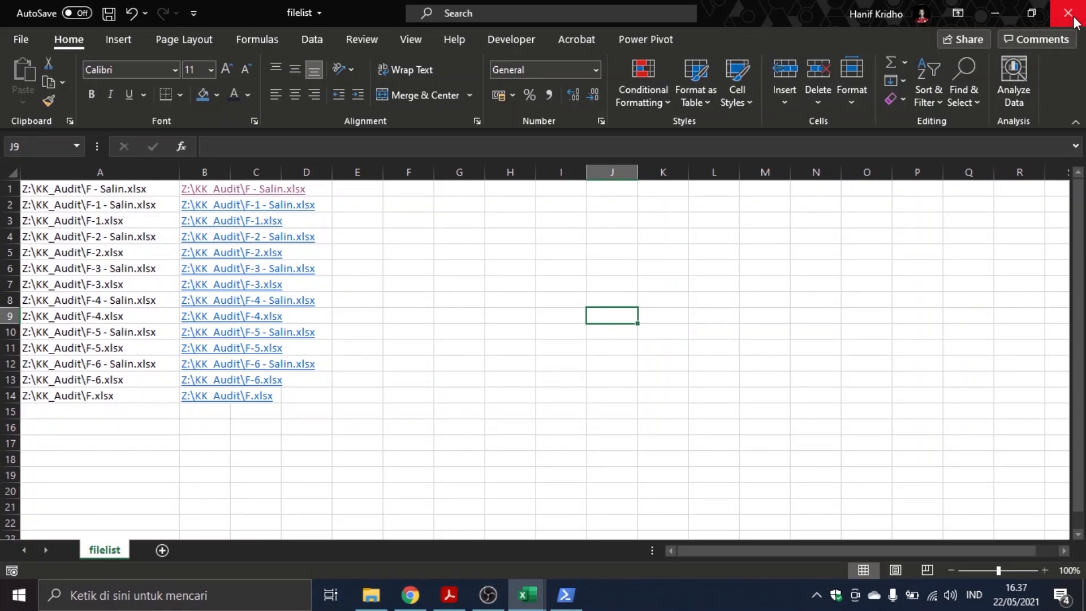
Step: Switch to the PowerShell window and highlight the dir KK_Audit /s /b >Z:\filelist.txt command for review
click(567, 594)
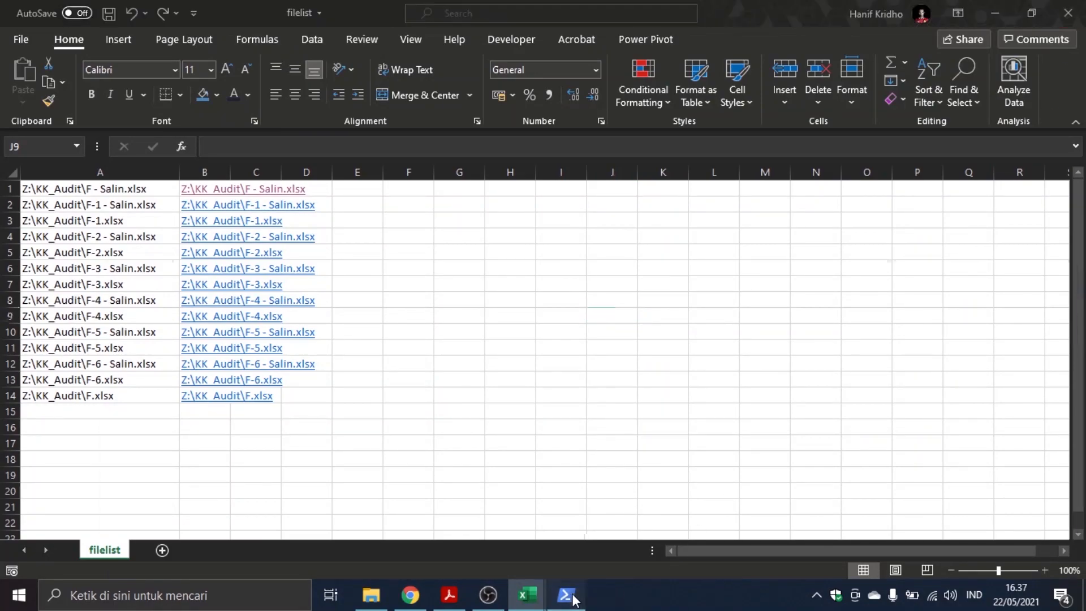
drag(539, 275, 593, 263)
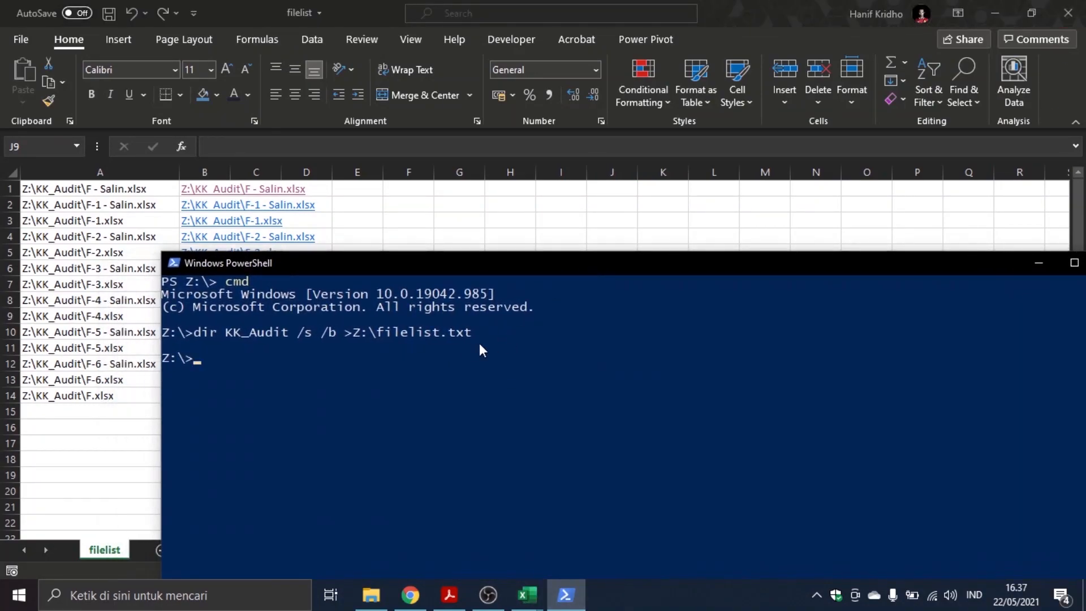
drag(471, 335, 266, 335)
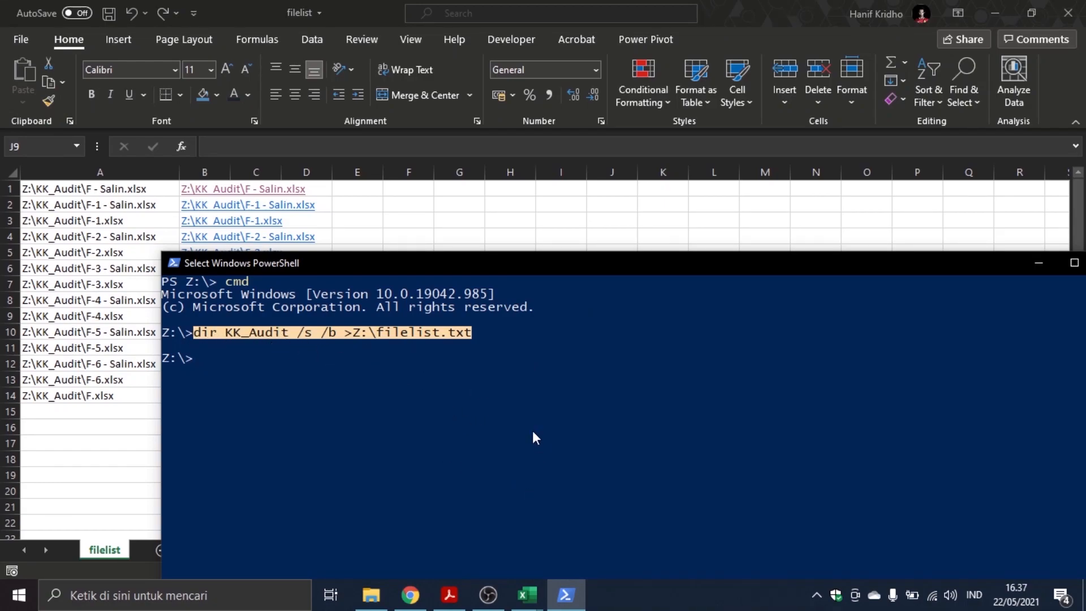
Step: Switch to the TABK TM7 workbook in Excel and review the CMD syntax on row 16 of the rootdir sheet
mouse_move(521, 582)
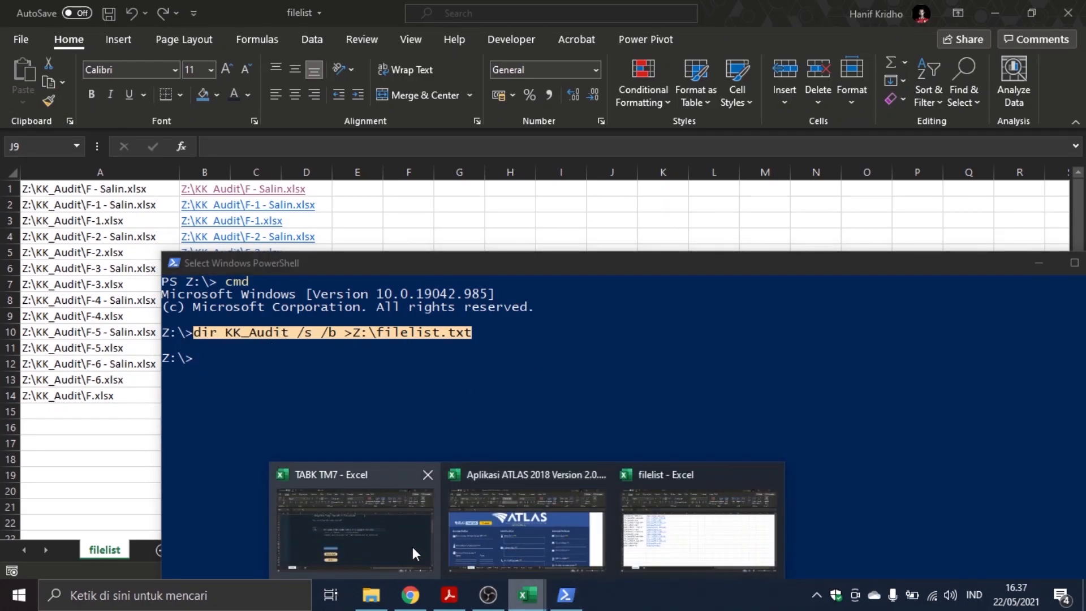
click(408, 543)
click(334, 287)
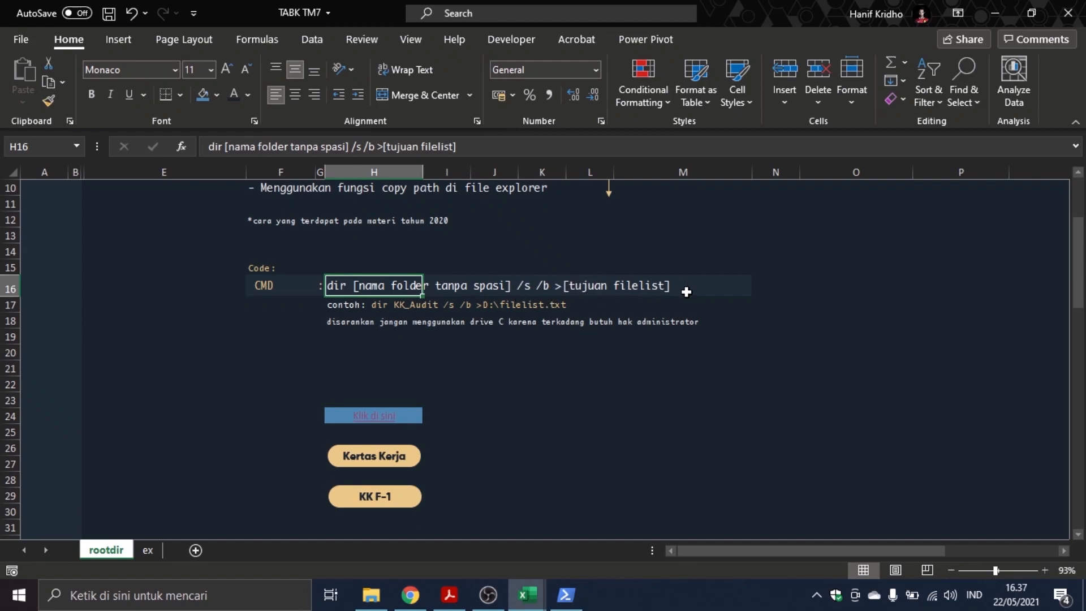
click(560, 287)
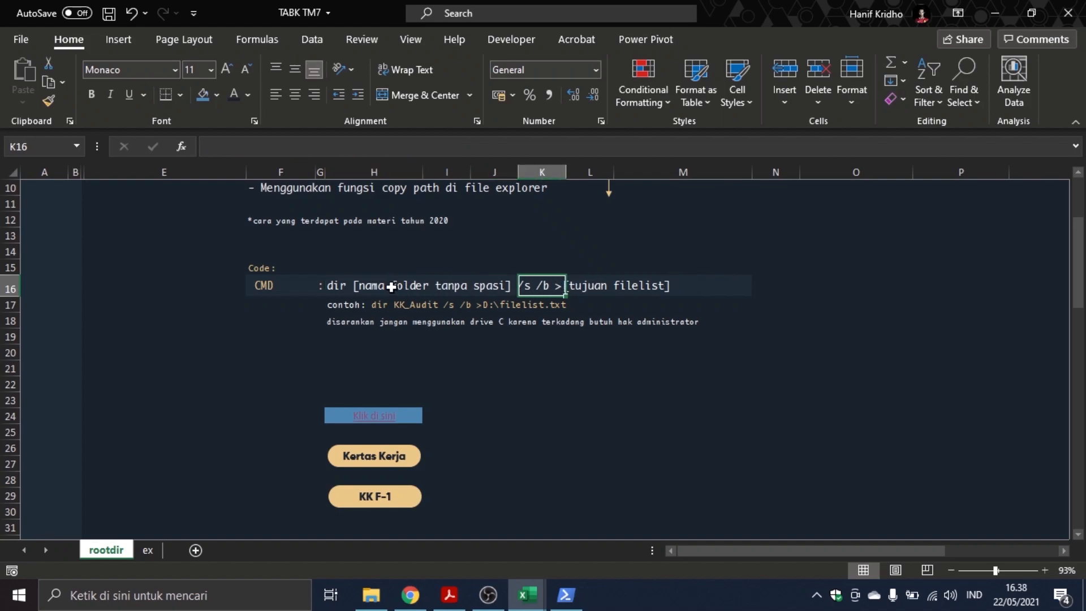
drag(287, 284, 696, 286)
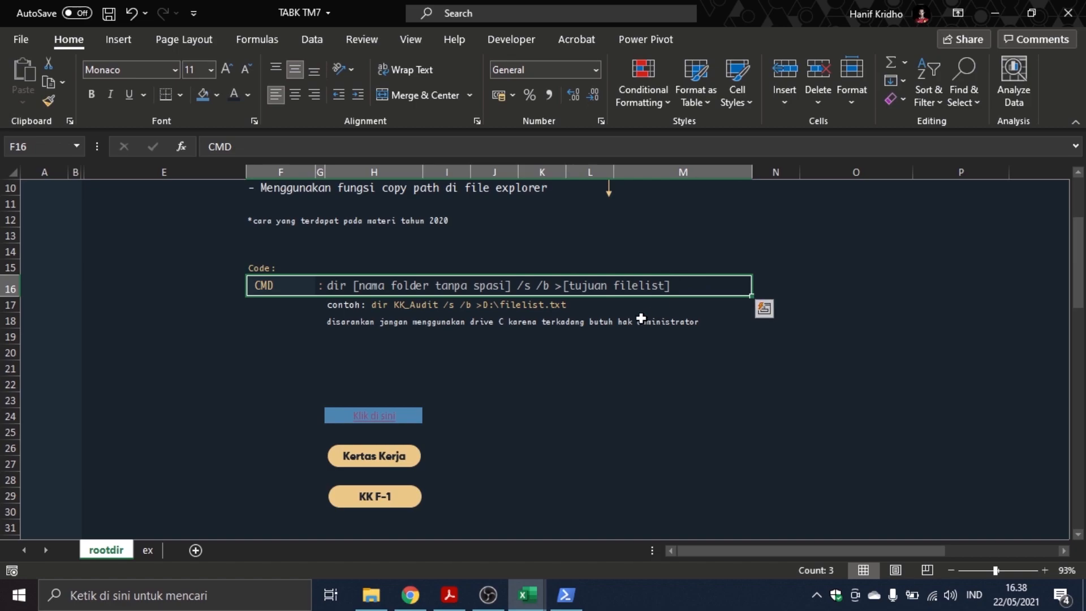
click(616, 353)
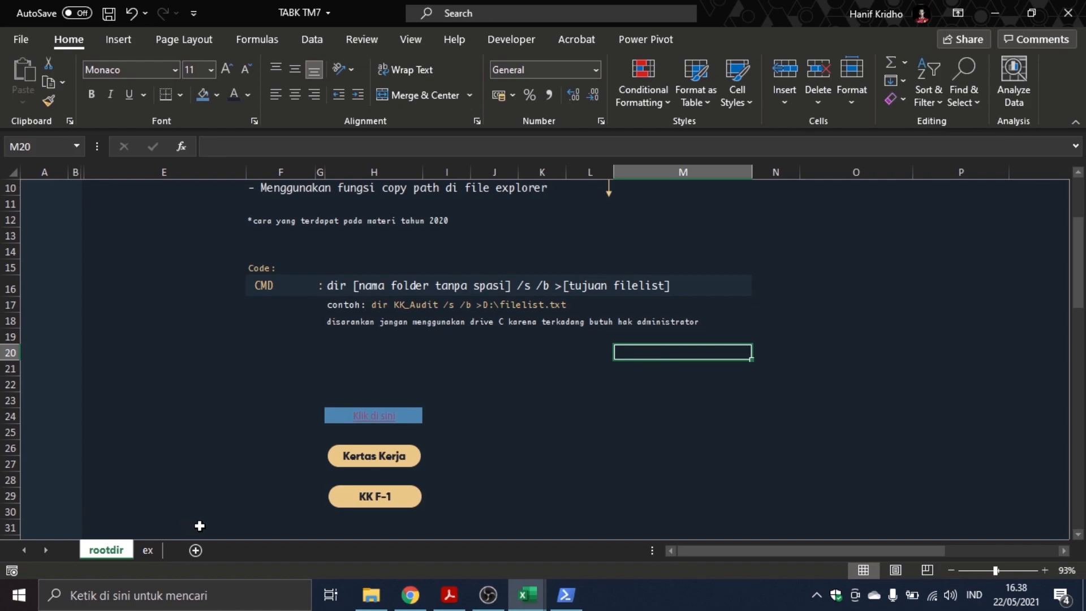
Step: Switch to File Explorer, open the KK_Audit folder on drive Z:, and copy the paths of all its files
click(374, 595)
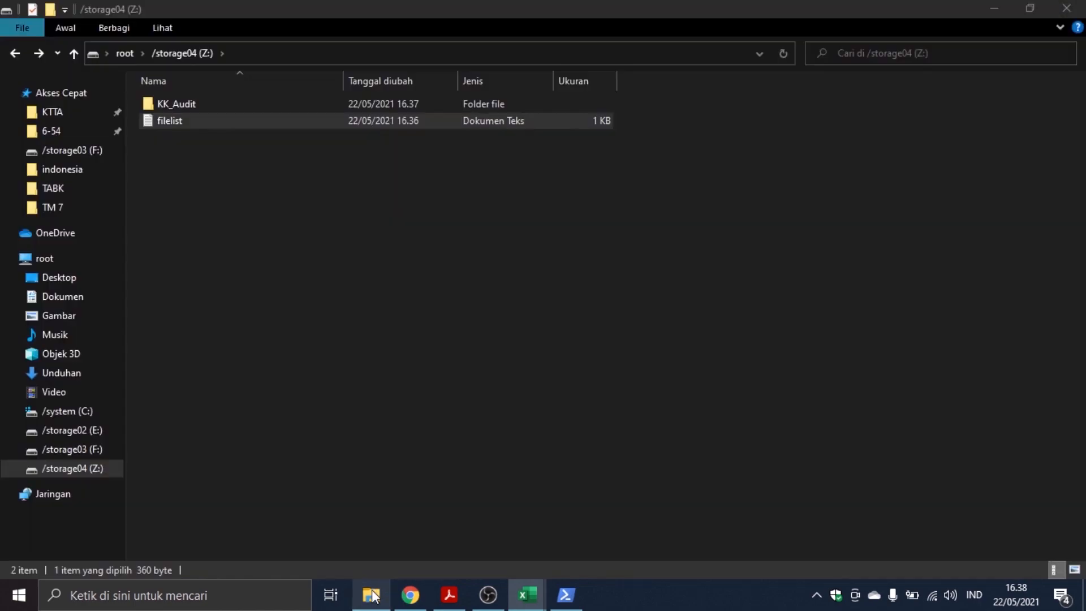
click(286, 376)
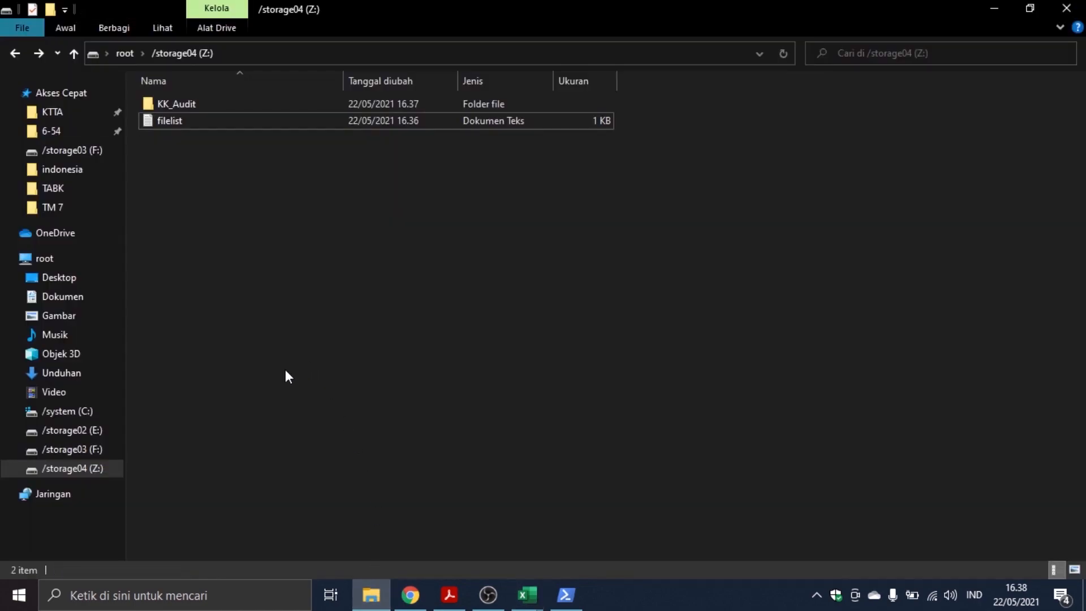
double_click(209, 102)
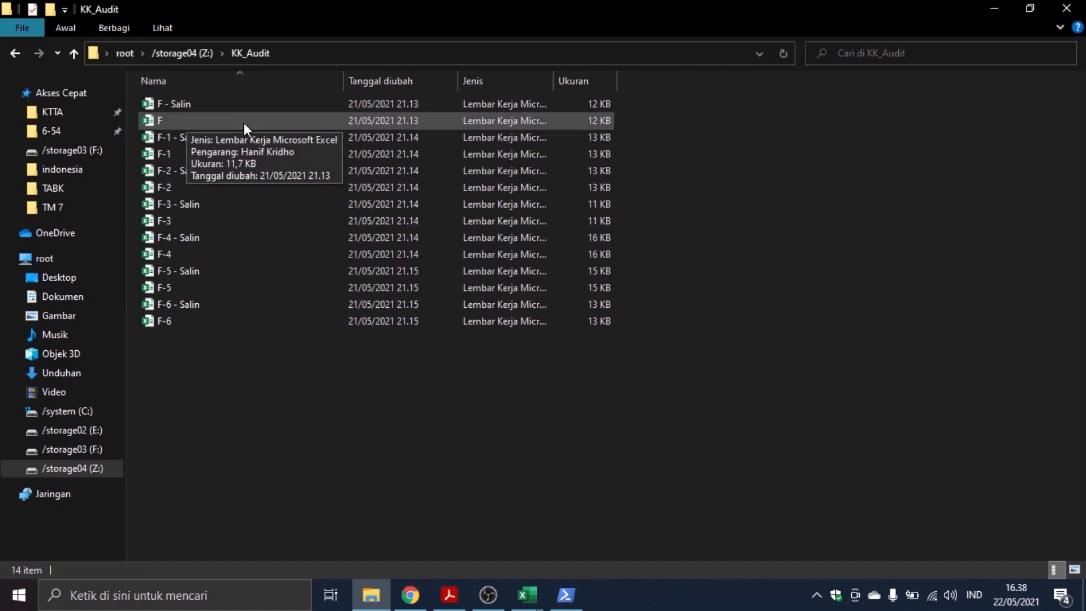
drag(311, 430, 314, 86)
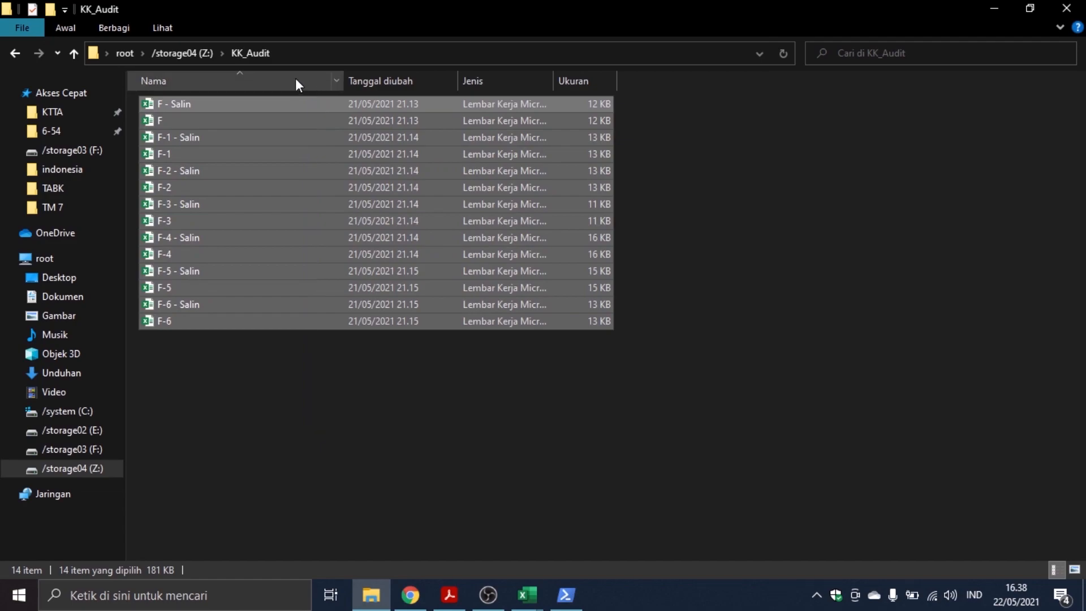
click(72, 25)
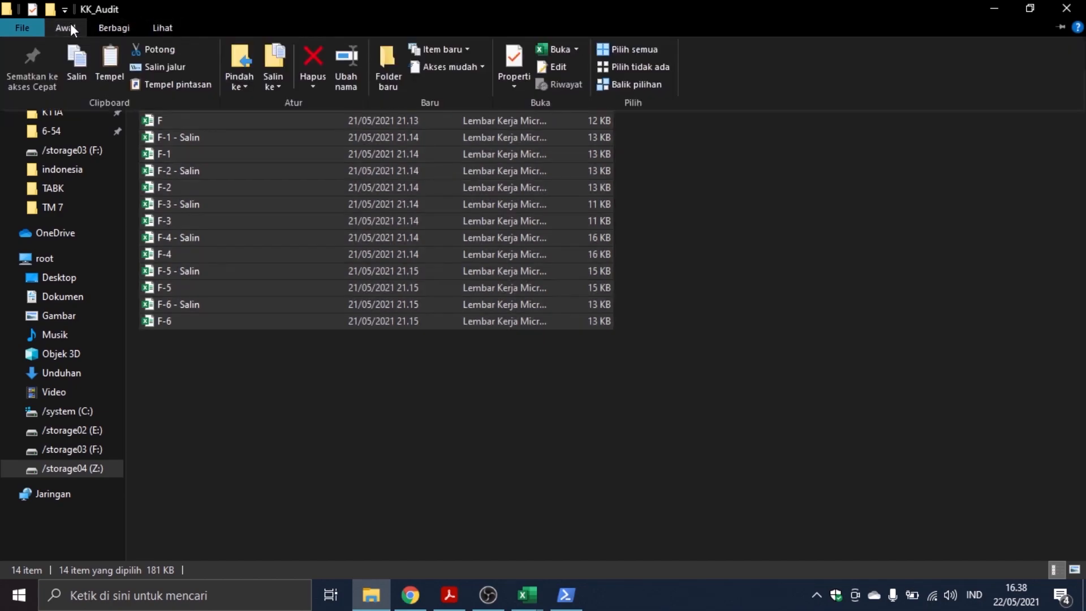
click(157, 67)
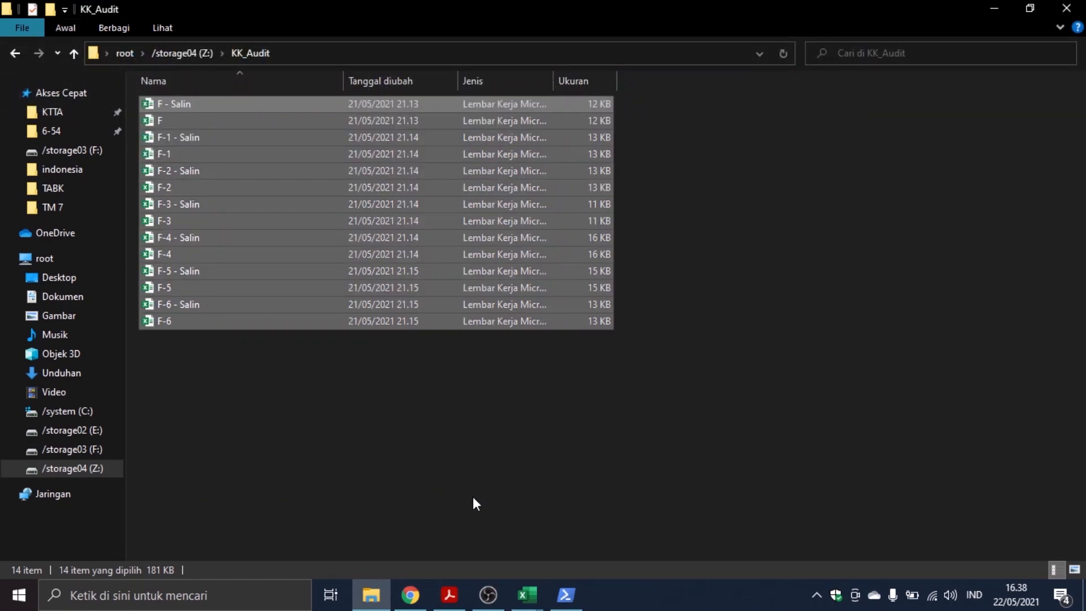
Step: Switch to the TABK TM7 workbook, paste the file paths from F24 down on the ex sheet, and widen column F to fit them
click(522, 584)
click(393, 541)
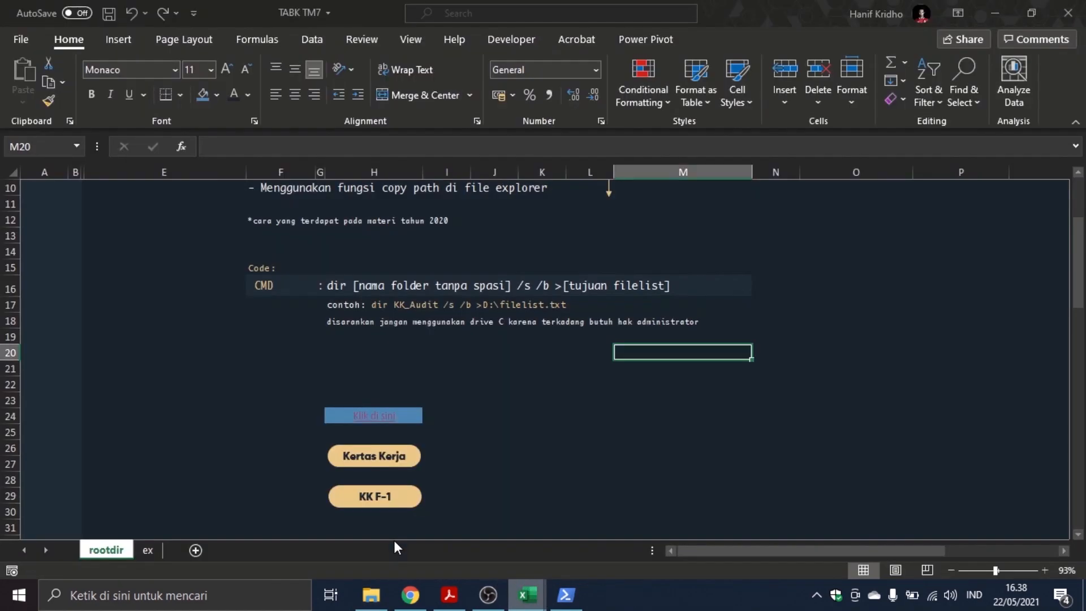
click(142, 548)
scroll(407, 408, down, 4)
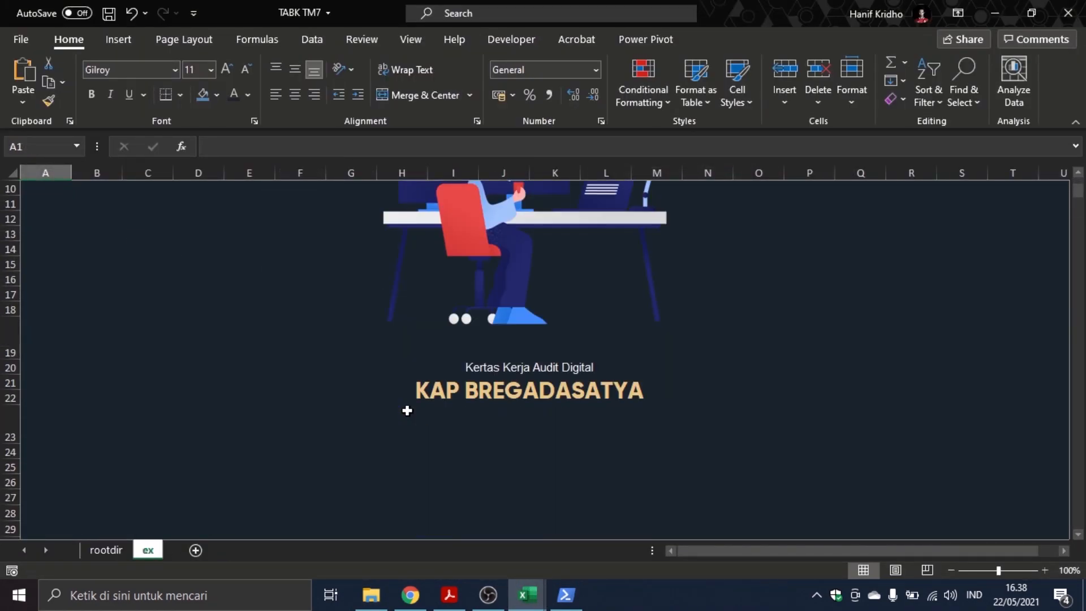
click(315, 401)
scroll(324, 408, down, 2)
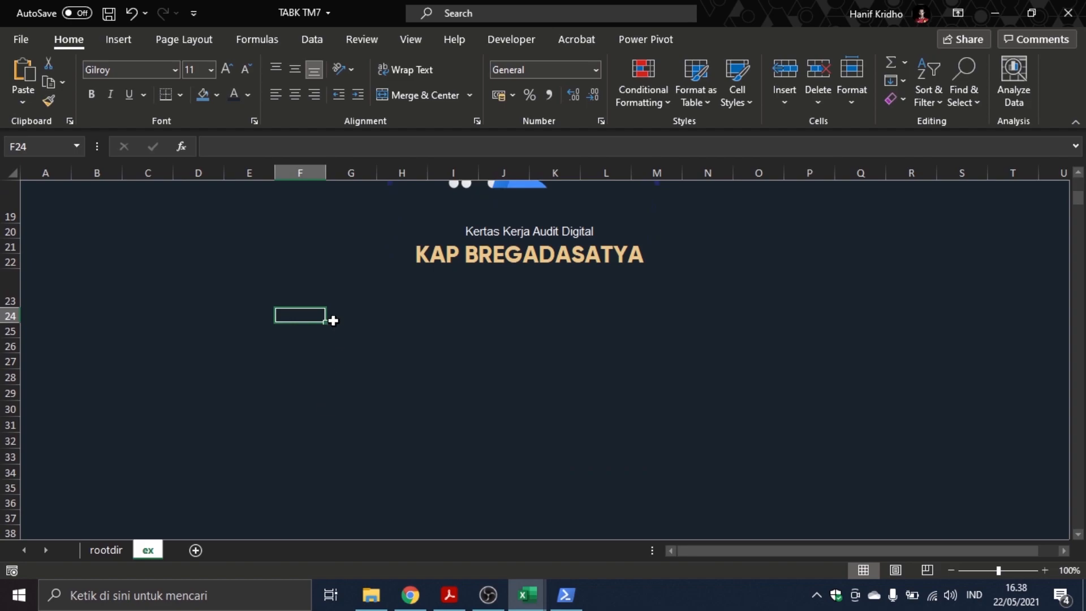
right_click(311, 317)
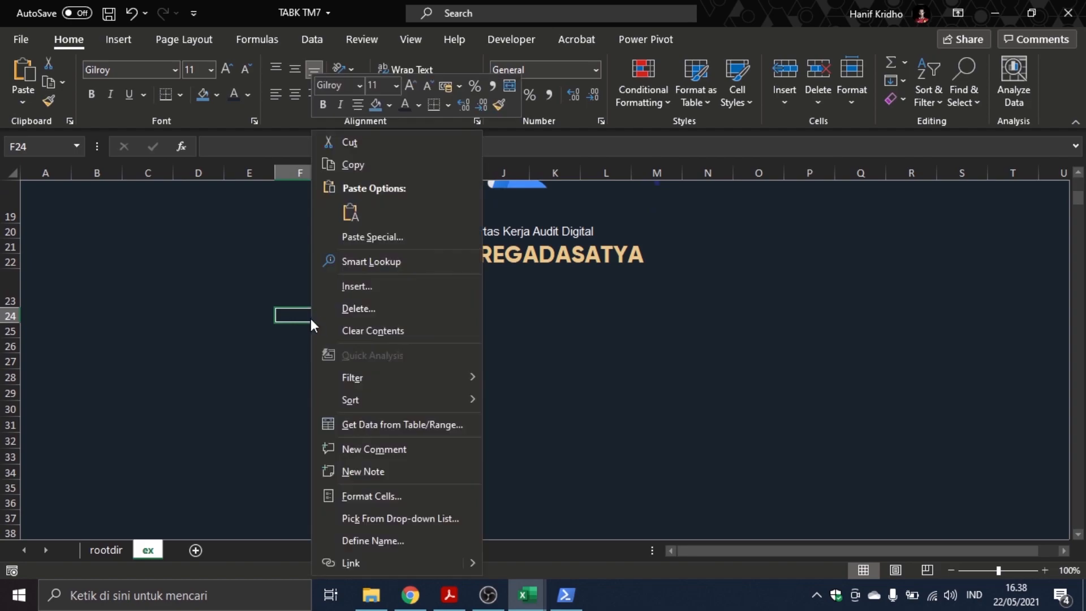
click(348, 220)
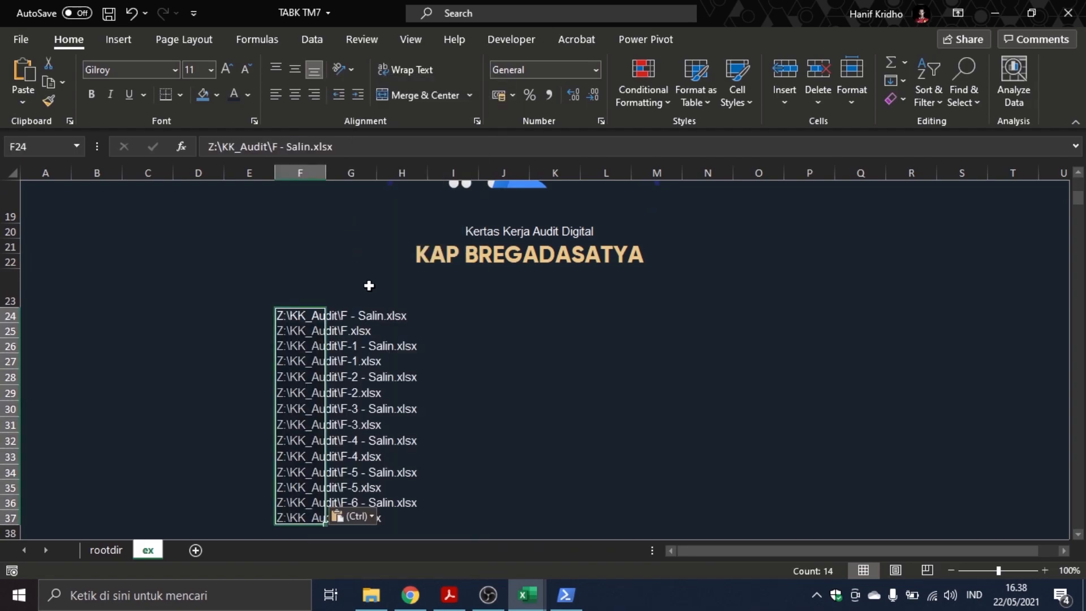
drag(325, 173, 427, 182)
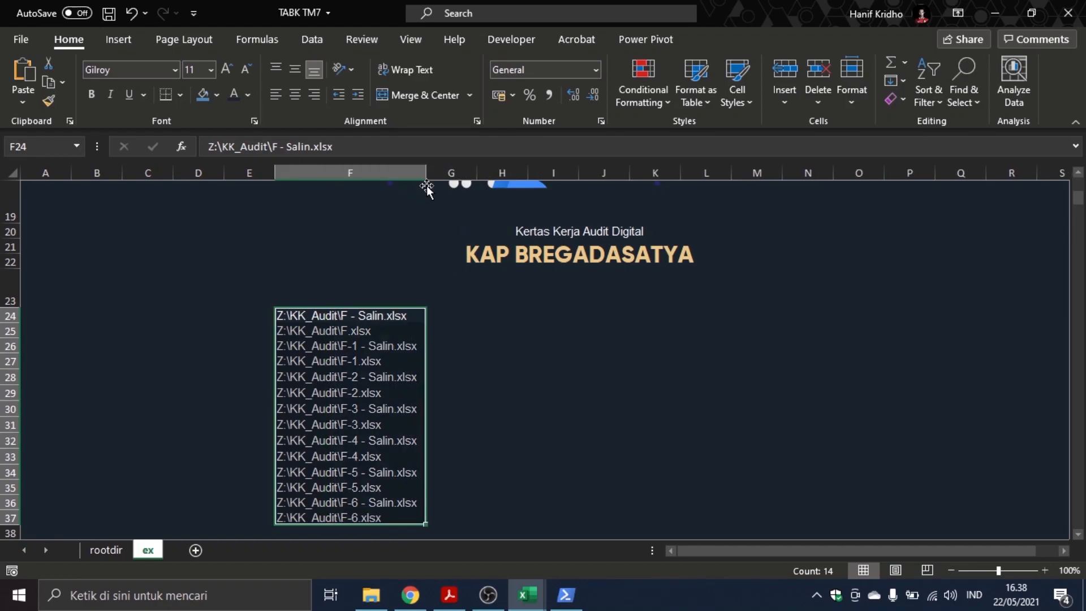
Step: Review the CMD-generated path list in the filelist workbook for comparison, and return to the TABK TM7 workbook
click(536, 598)
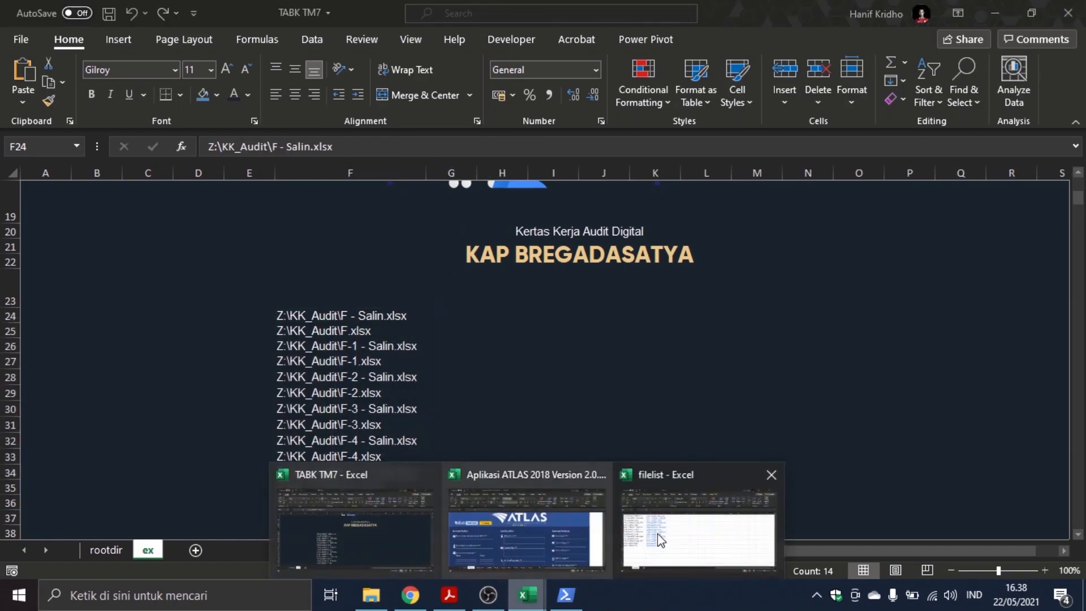
click(650, 542)
drag(106, 189, 85, 395)
click(526, 595)
click(391, 532)
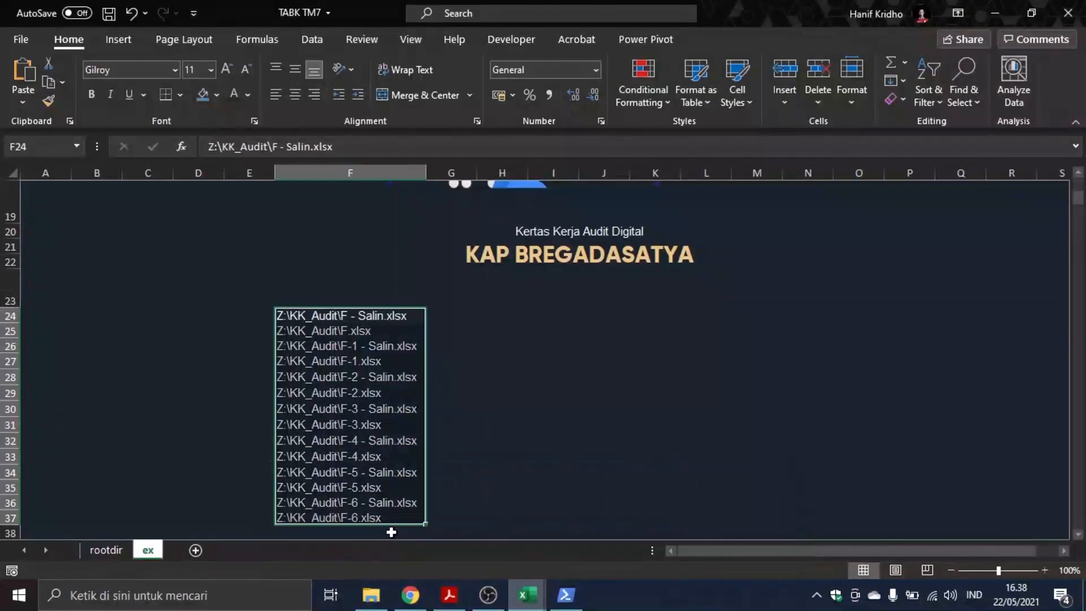
click(512, 390)
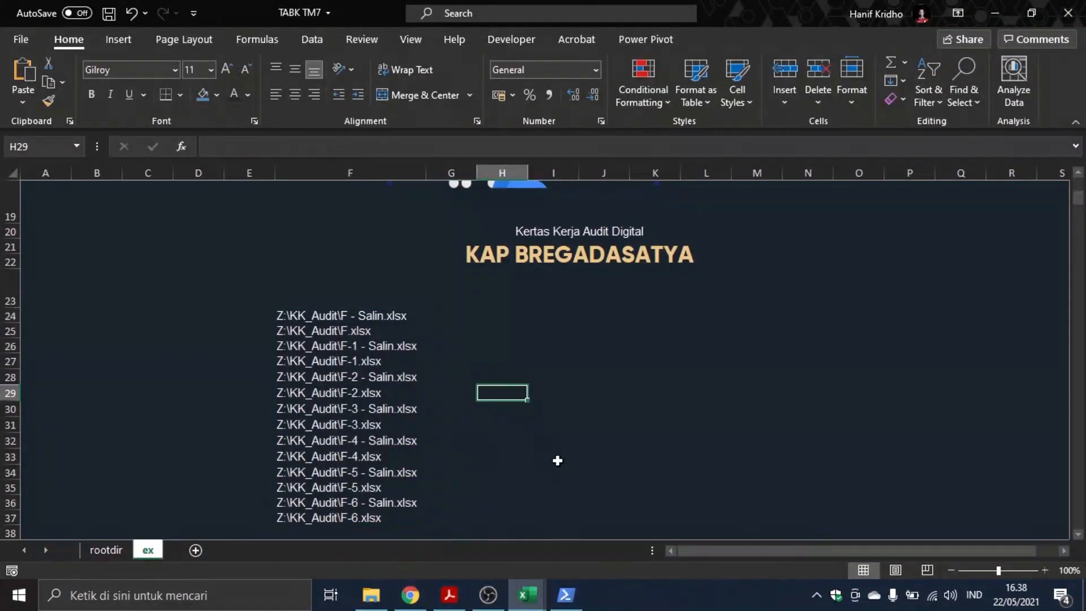
Step: Switch to PowerShell to review the dir KK_Audit /s /b >Z:\filelist.txt command, and return to the ex sheet in Excel
click(566, 594)
click(473, 332)
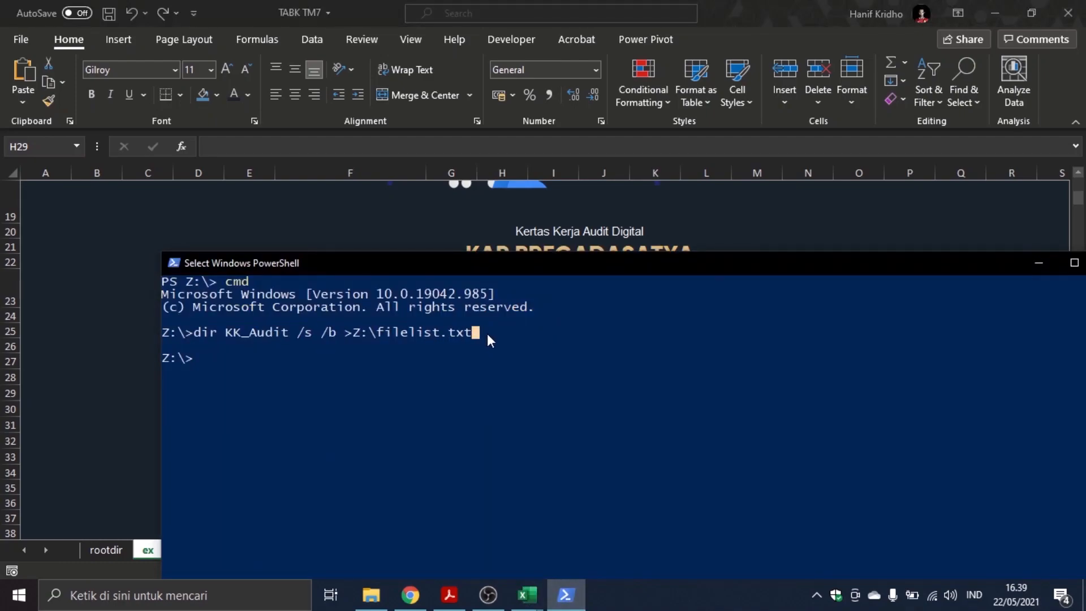
drag(466, 333, 225, 333)
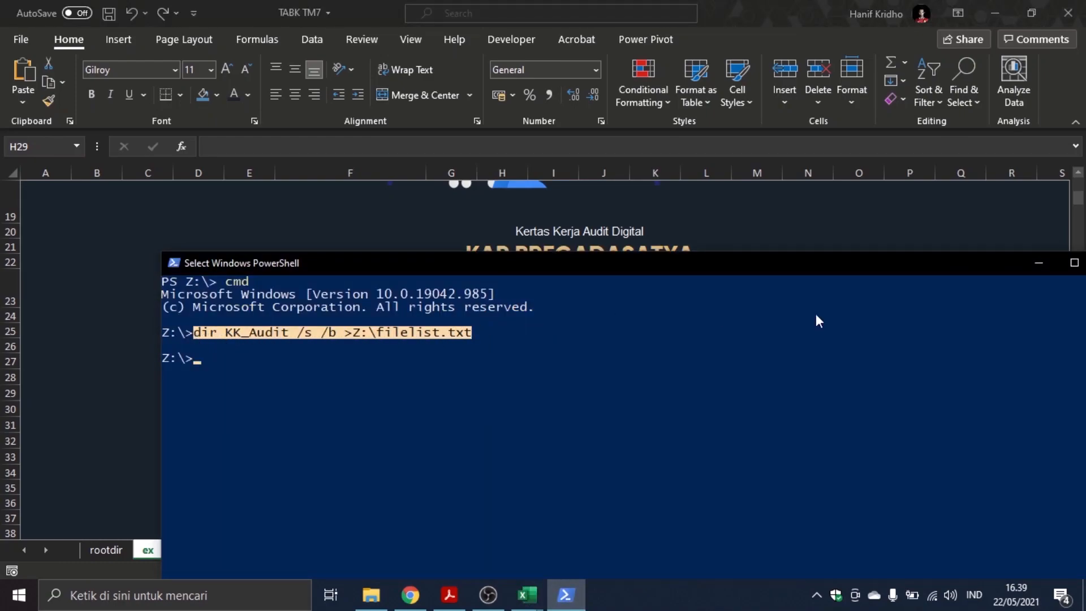
click(826, 223)
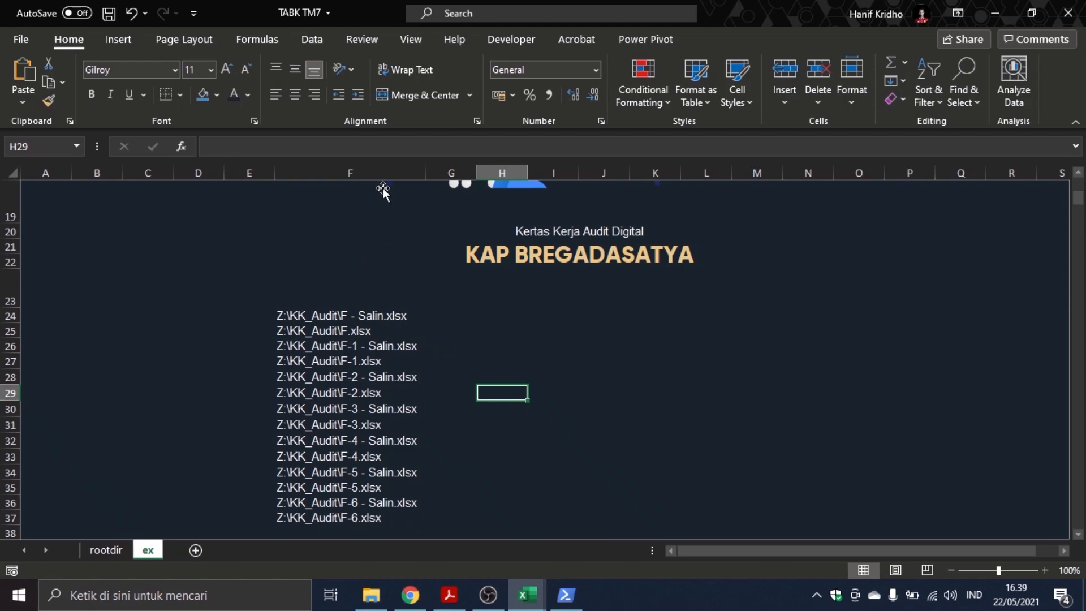
Step: Enter a HYPERLINK formula in G24 that uses the file path in F24 as its link location
click(445, 318)
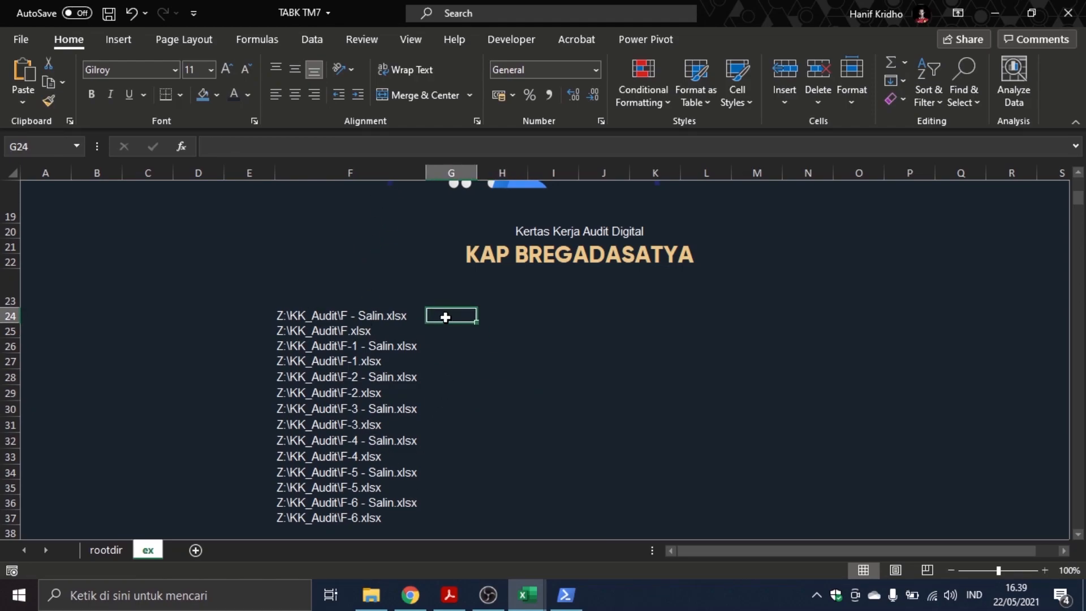
text(=hyp)
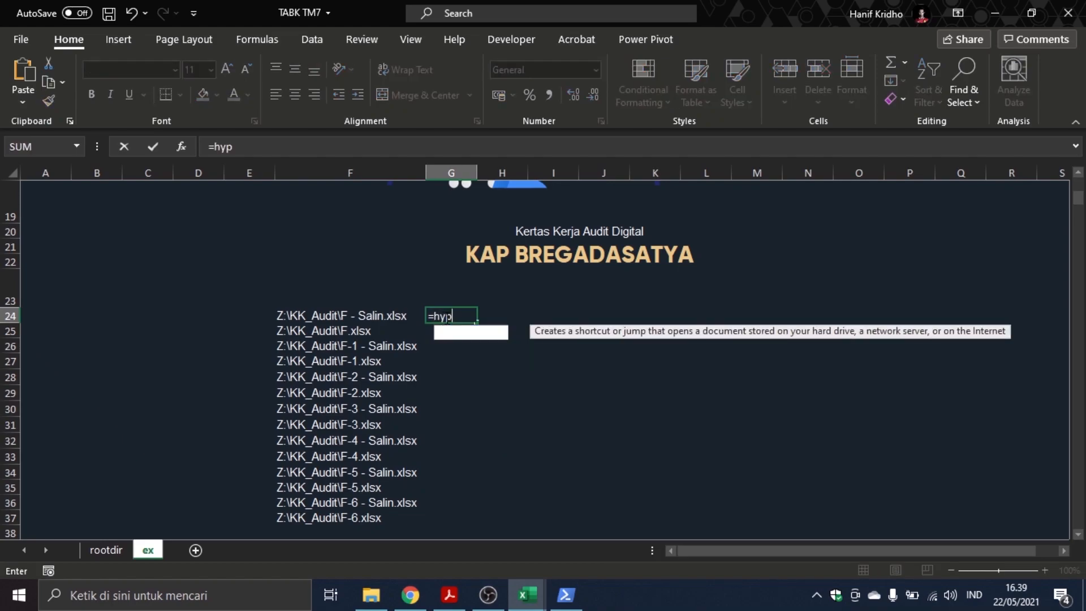
text(erlink()
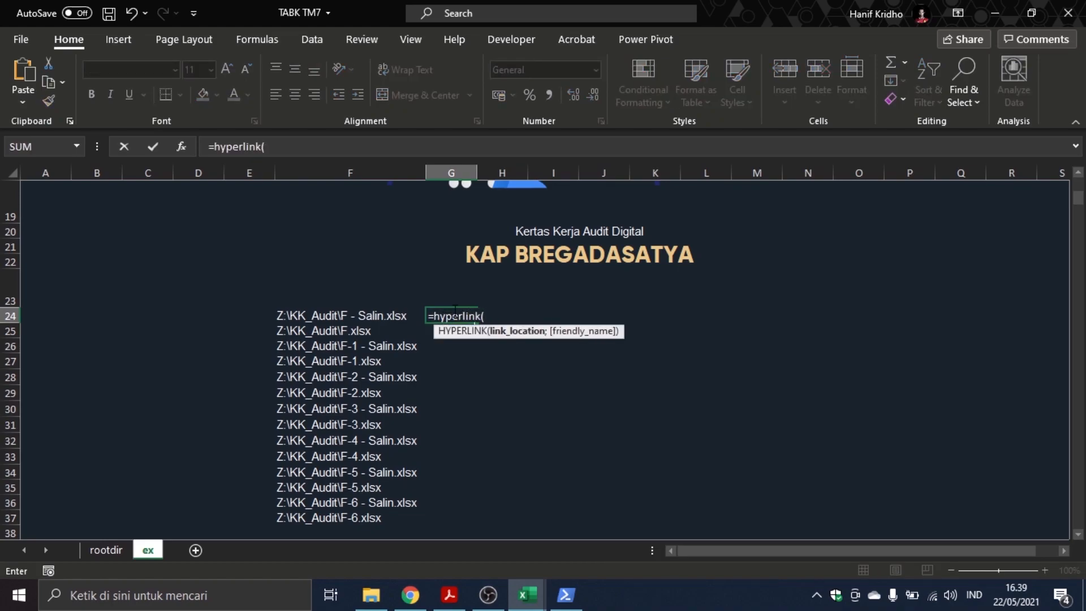
click(326, 314)
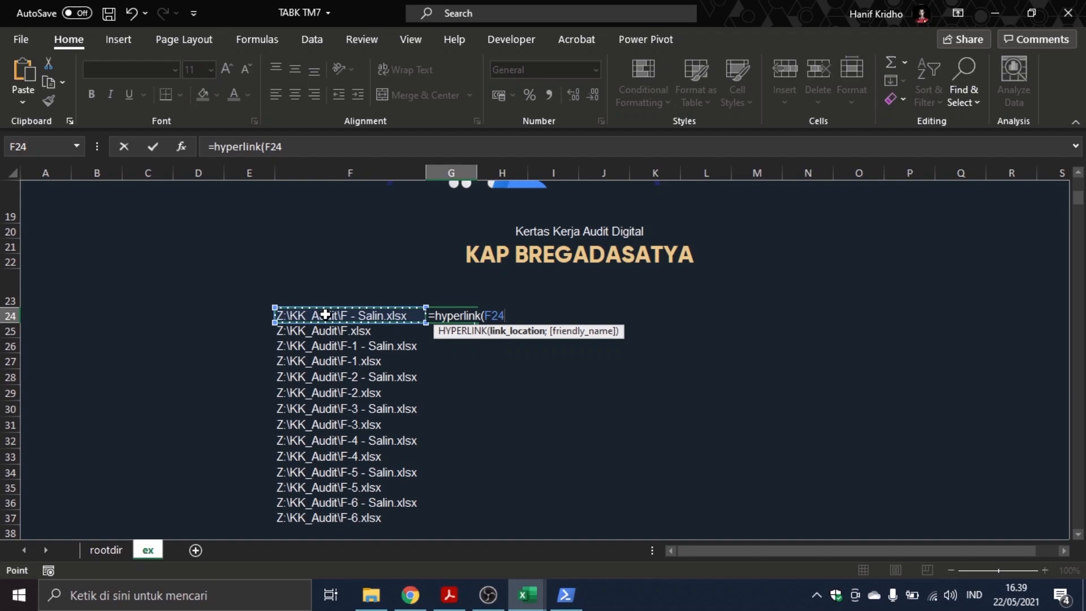
key(Return)
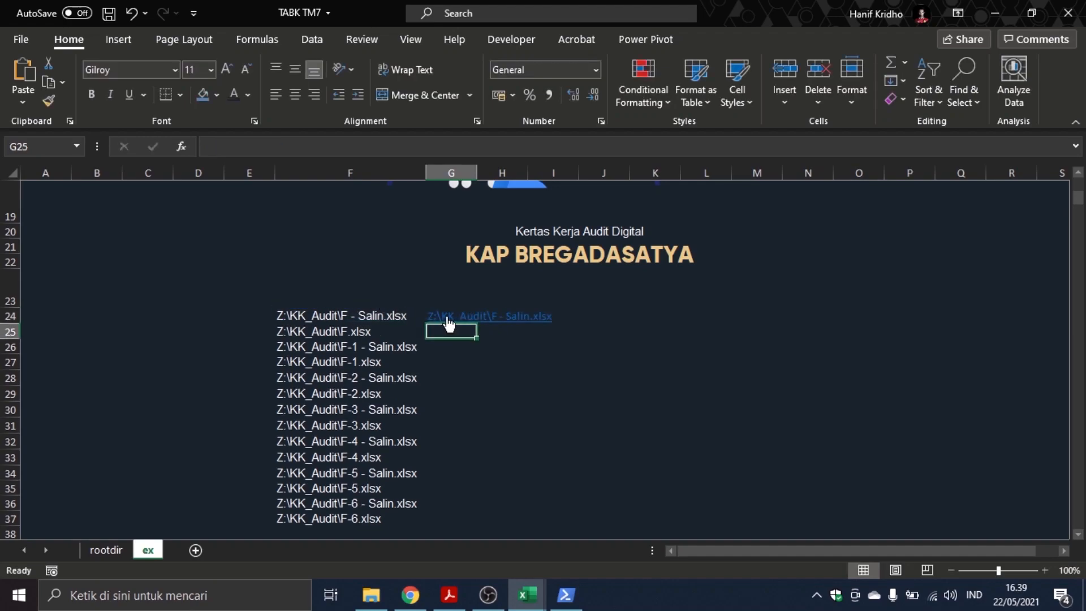
Step: Fill the HYPERLINK formula from G24 down to G37 for all pasted file paths
key(Up)
double_click(480, 323)
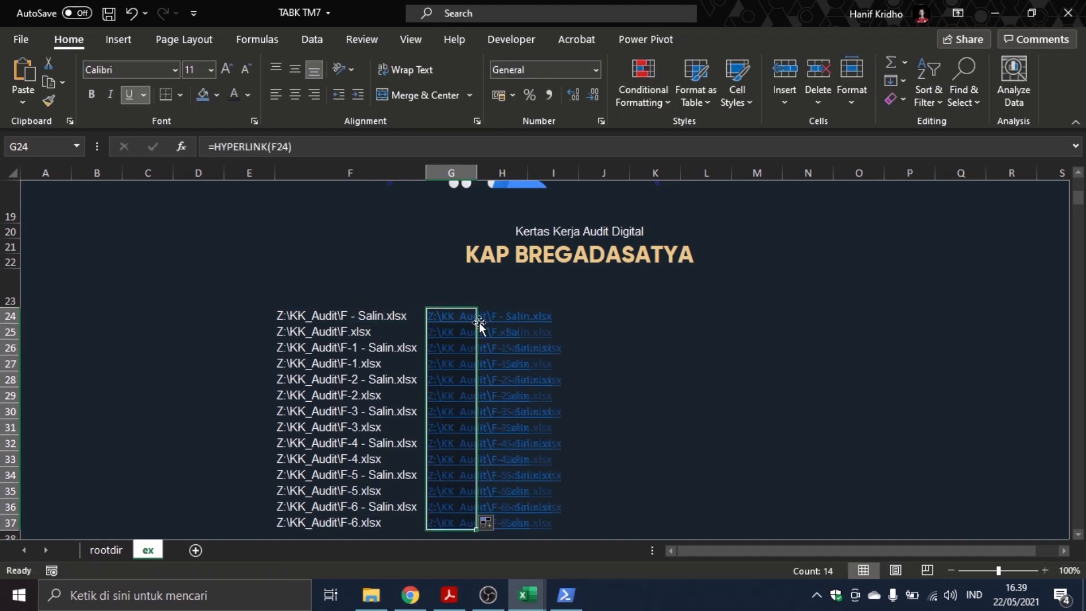
click(593, 326)
Step: Test the hyperlink in G26, and close the F-1 - Salin workbook it opens
click(463, 349)
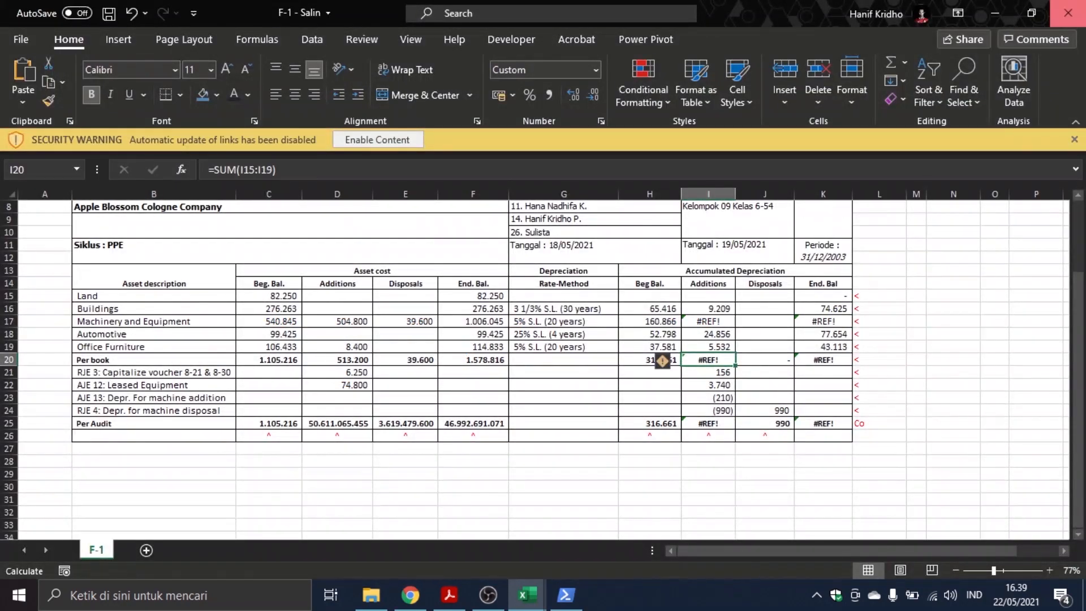
click(1068, 13)
click(580, 314)
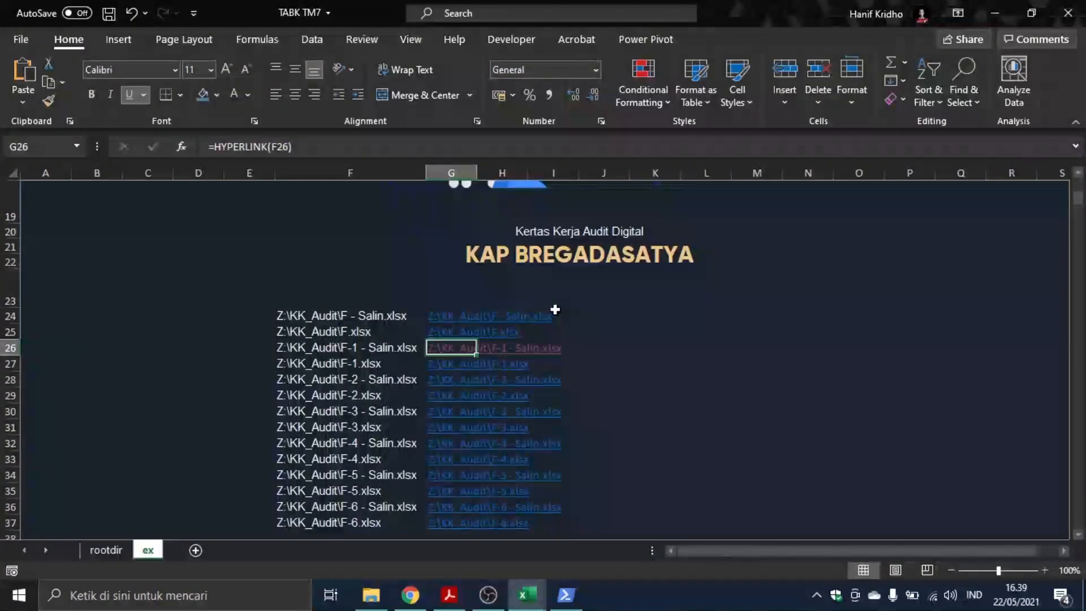
click(603, 411)
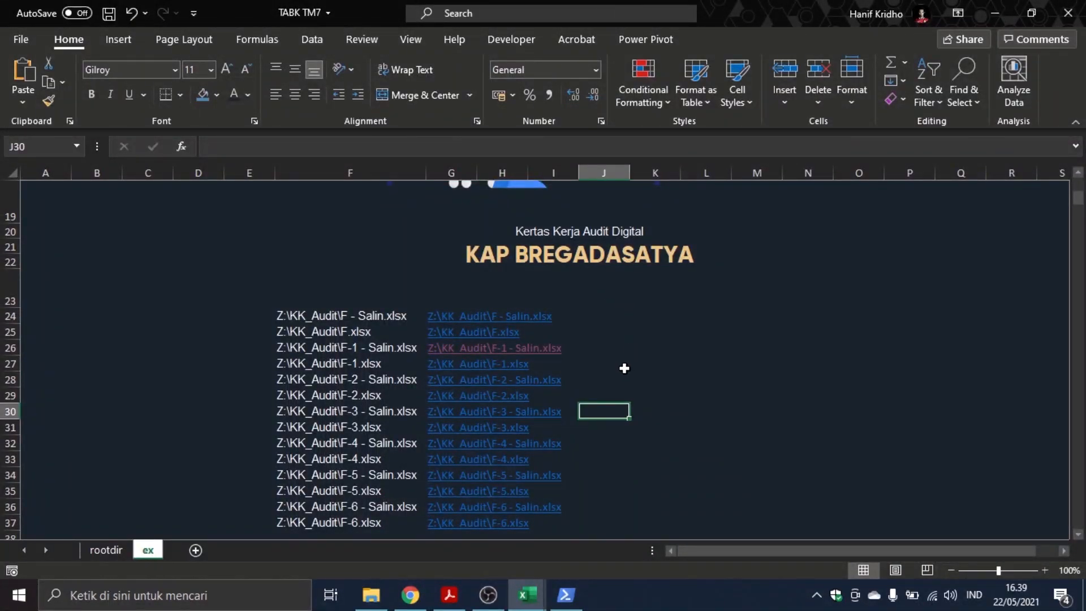
Step: Return to the rootdir sheet and review the three listed methods for making hyperlinks to audit working papers
click(118, 548)
scroll(305, 424, up, 5)
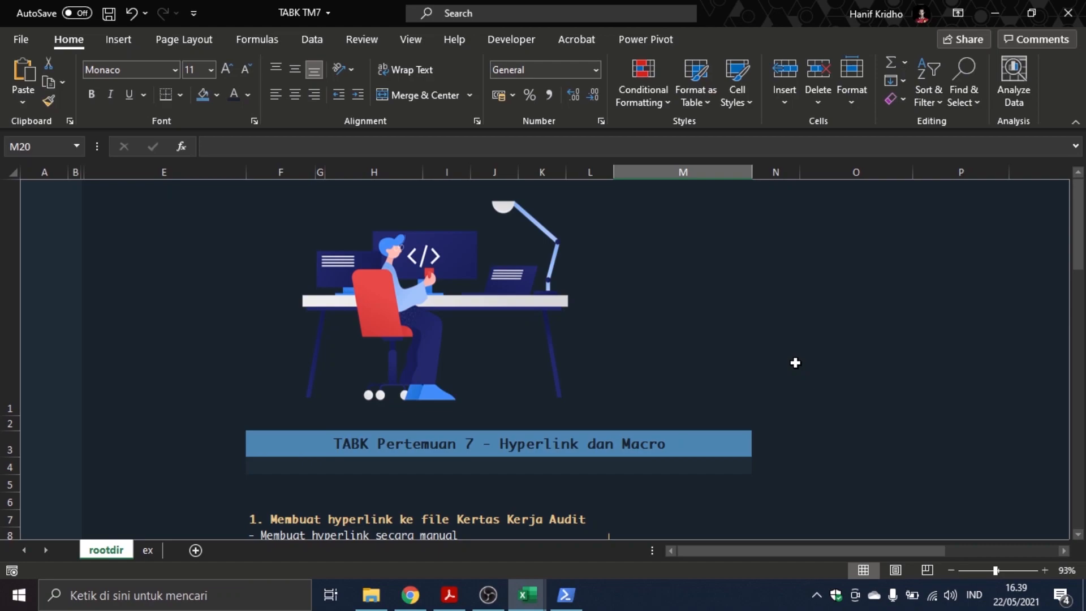
scroll(795, 363, down, 2)
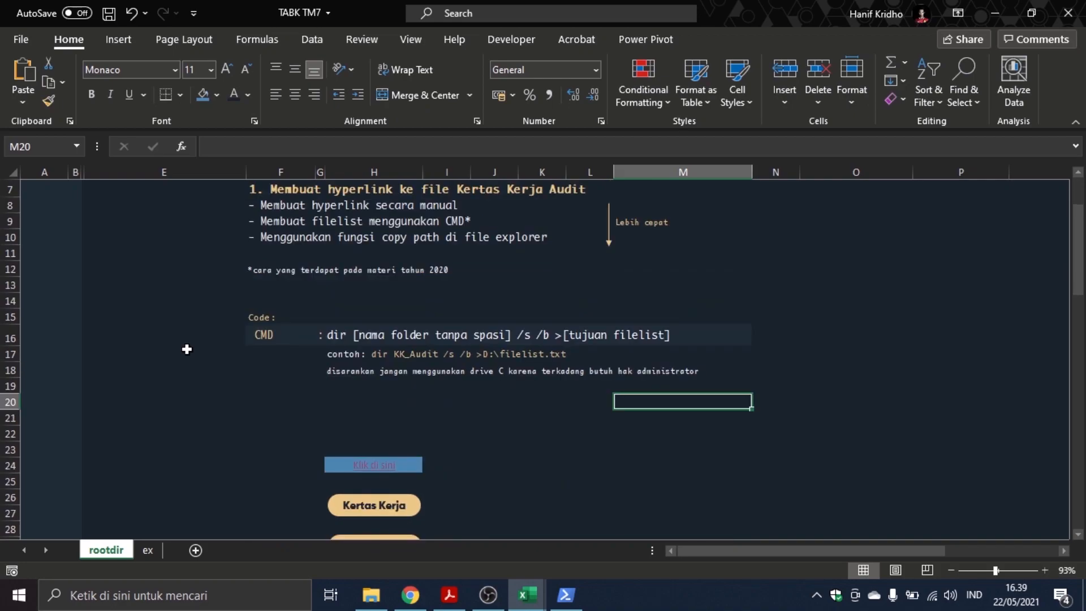
scroll(355, 337, up, 2)
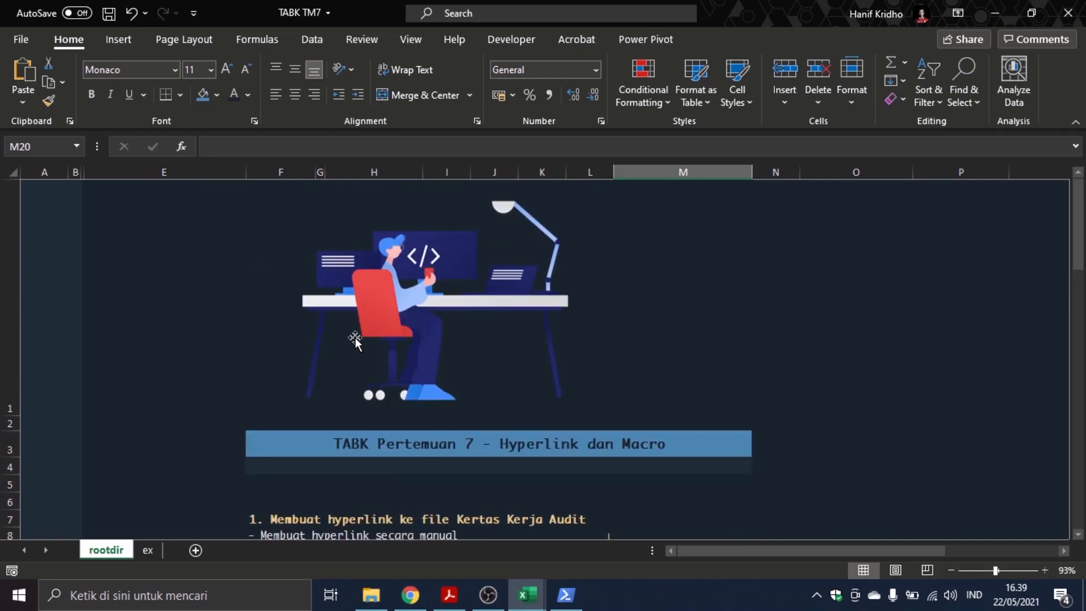